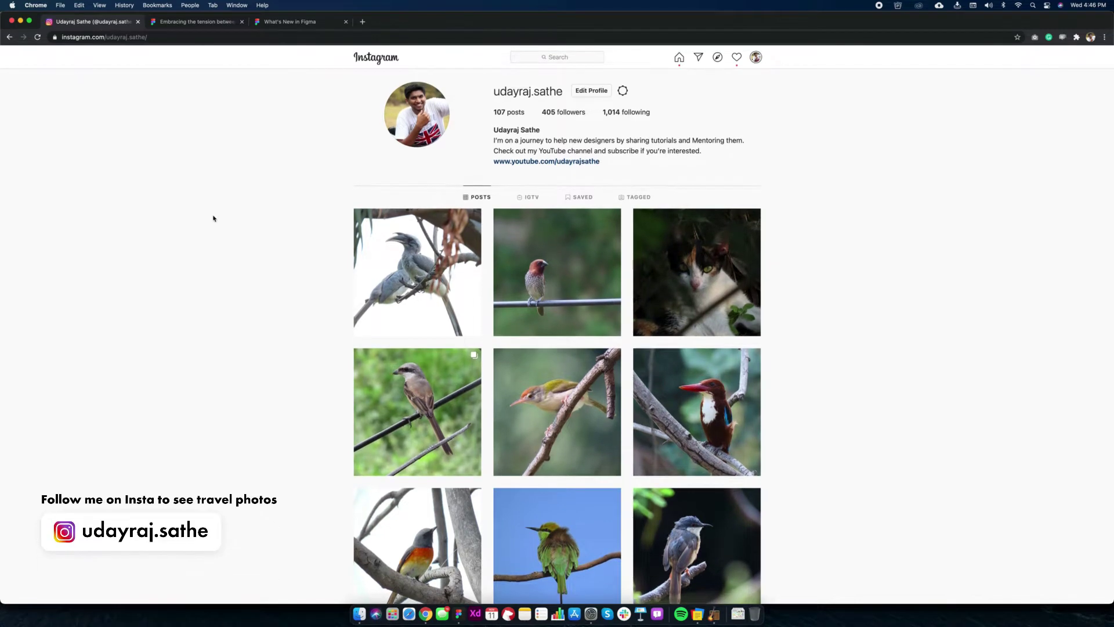
{"action": "scroll", "coordinate": [214, 220], "scroll_direction": "down", "scroll_amount": 5}
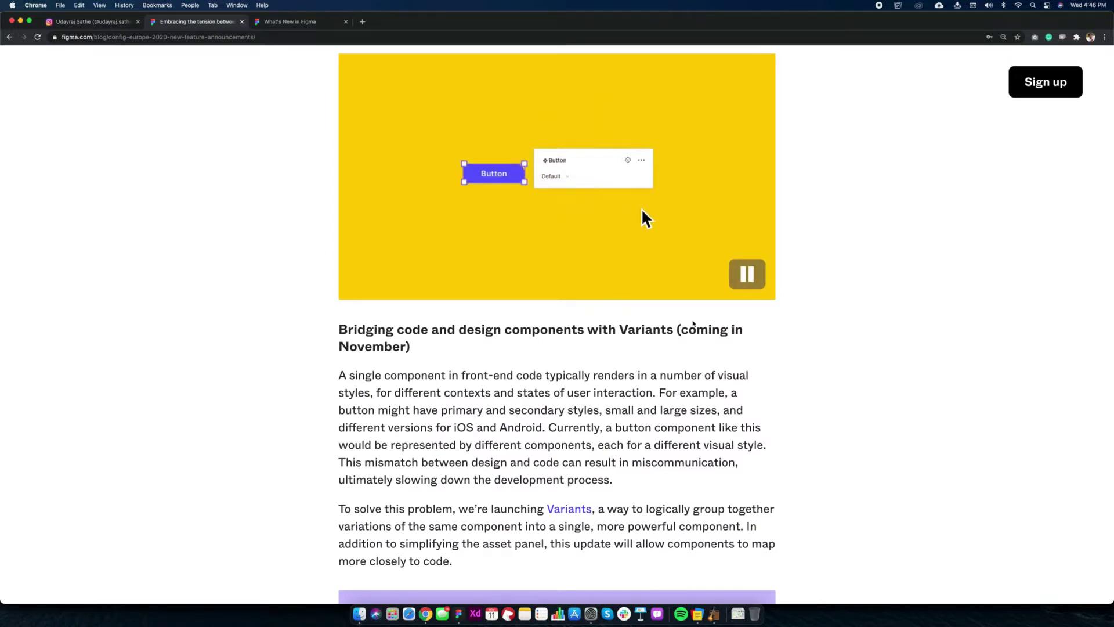
{"action": "scroll", "coordinate": [693, 331], "scroll_direction": "down", "scroll_amount": 5}
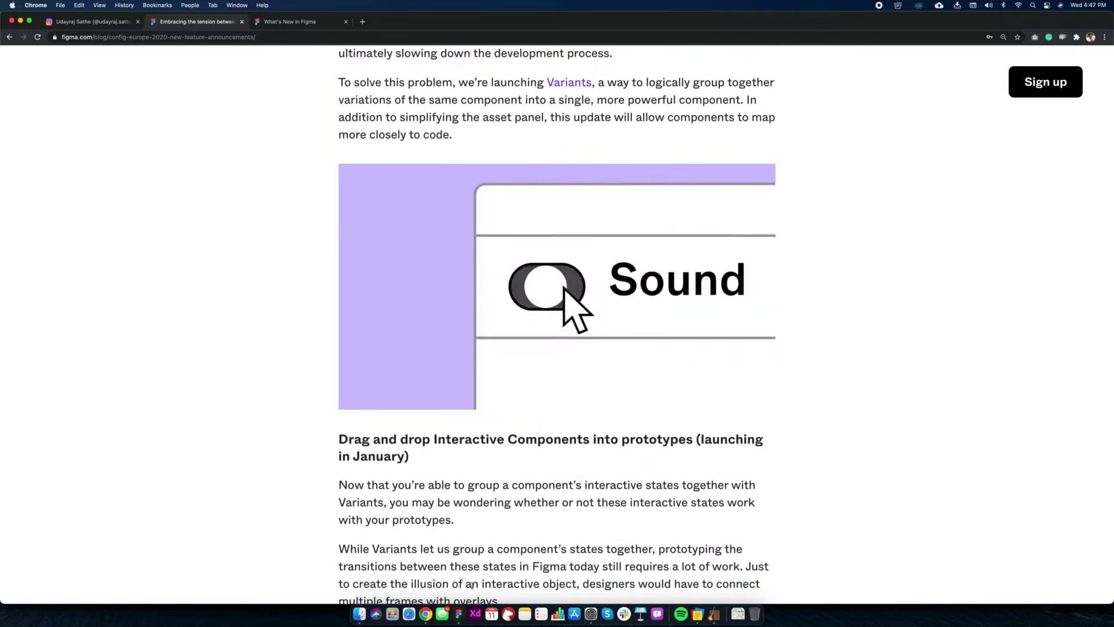
{"action": "scroll", "coordinate": [272, 285], "scroll_direction": "down", "scroll_amount": 1}
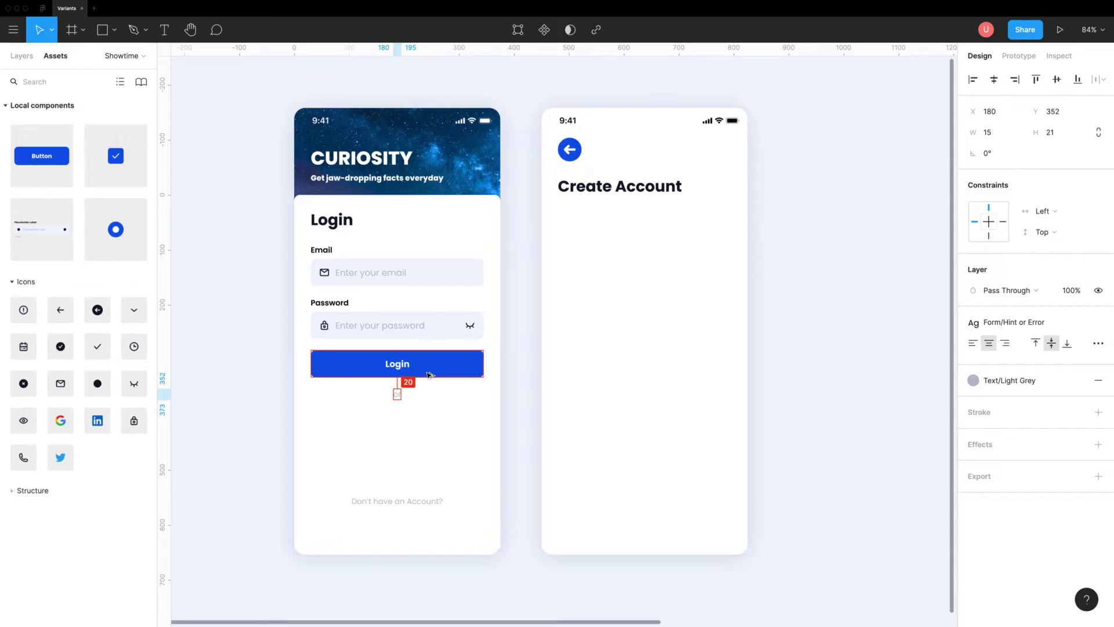
Step: Duplicate the Login button below itself as a Secondary button with Icon on, and edit its label
{"action": "left_click", "coordinate": [427, 375]}
{"action": "key", "text": "ctrl+d"}
{"action": "left_click_drag", "start_coordinate": [427, 375], "coordinate": [428, 436]}
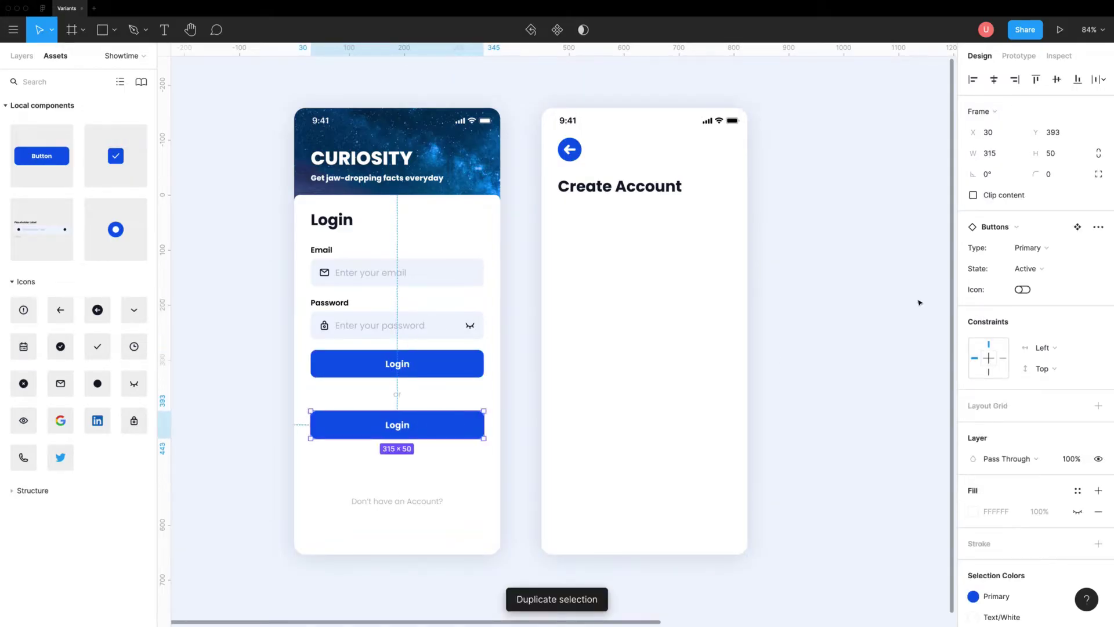
{"action": "left_click", "coordinate": [1032, 247]}
{"action": "left_click", "coordinate": [1022, 290]}
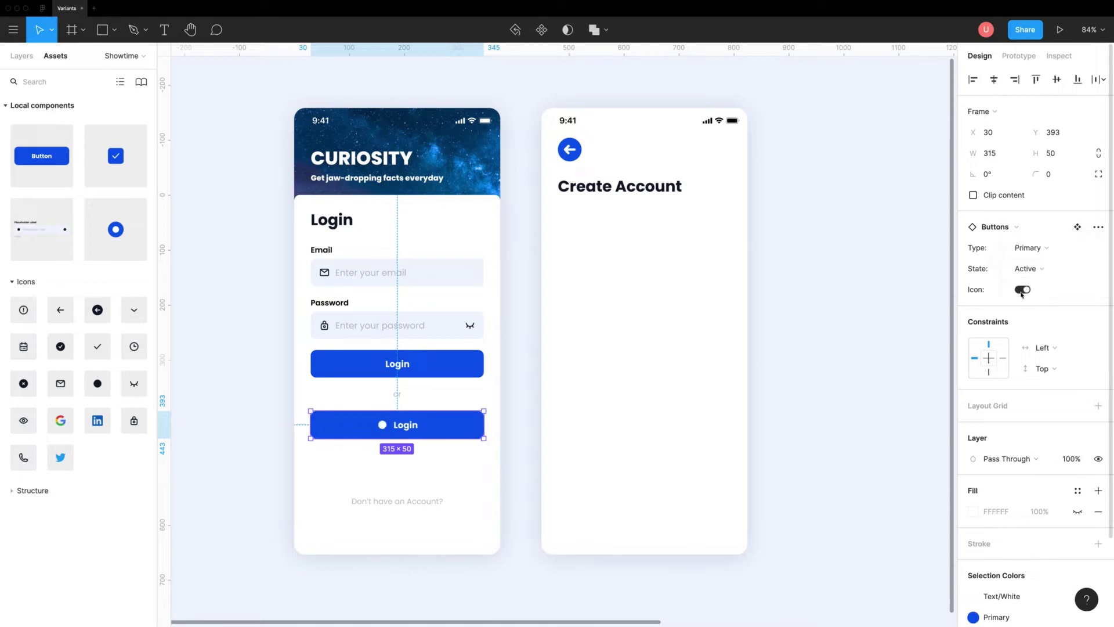
{"action": "left_click", "coordinate": [1030, 248]}
{"action": "double_click", "coordinate": [406, 425]}
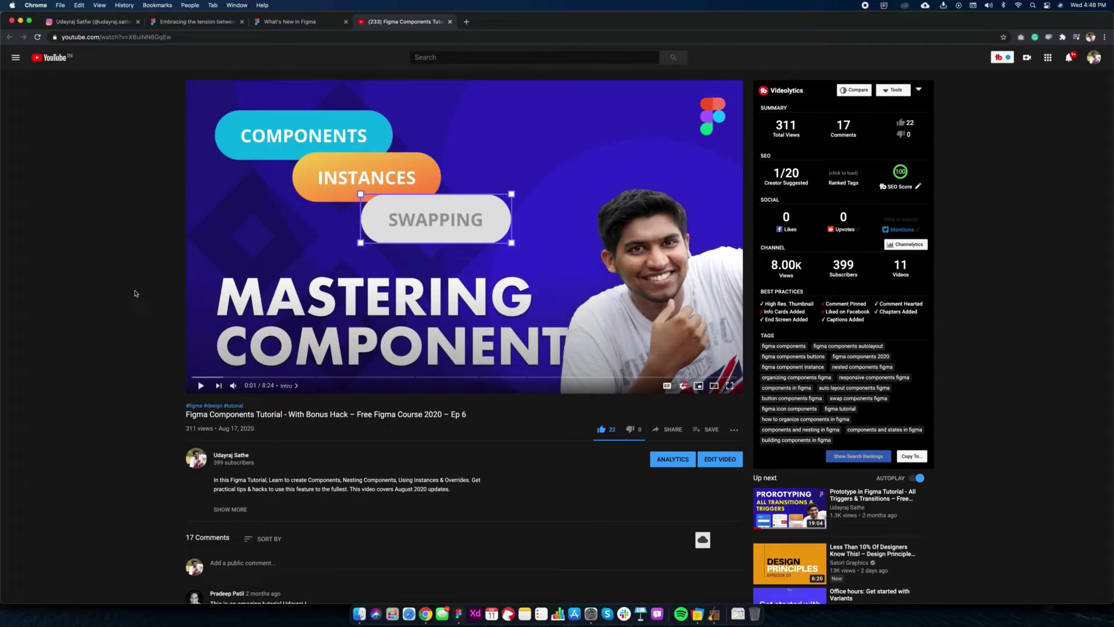
Step: Play the Figma Components Tutorial video on YouTube
{"action": "key", "text": "space"}
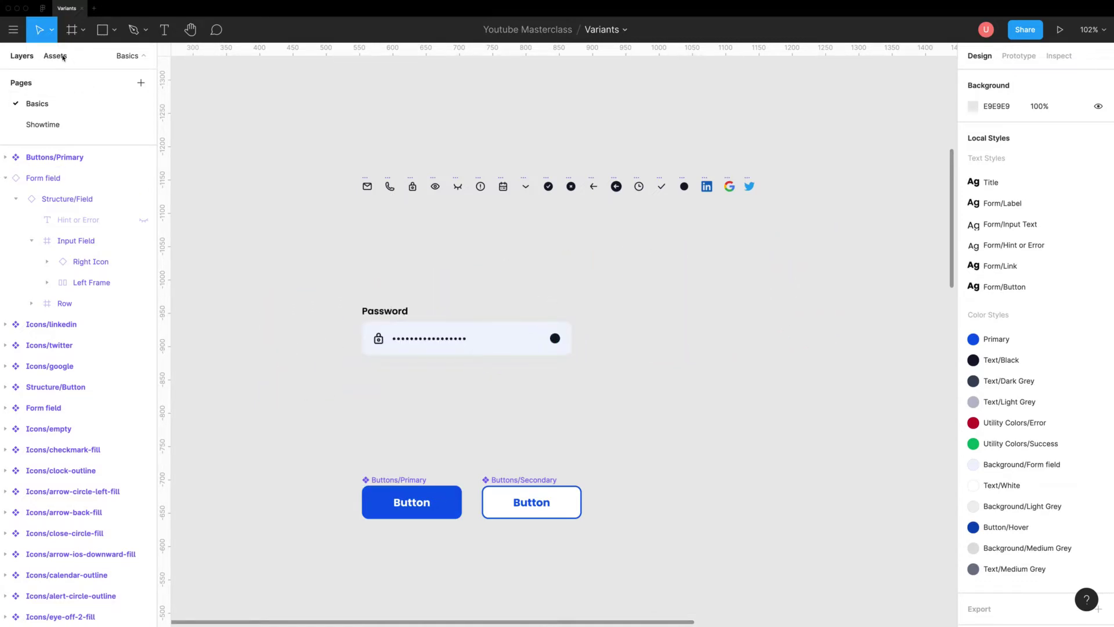
Step: Show the Assets panel and select the nested icon inside the password field
{"action": "left_click", "coordinate": [55, 56]}
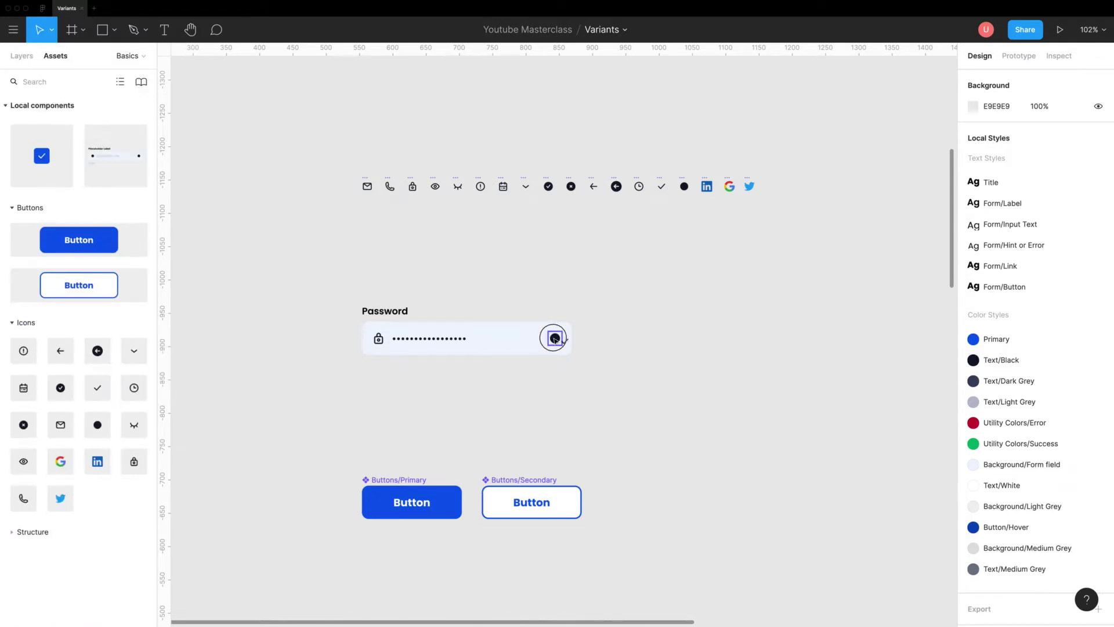
{"action": "left_click", "coordinate": [555, 338]}
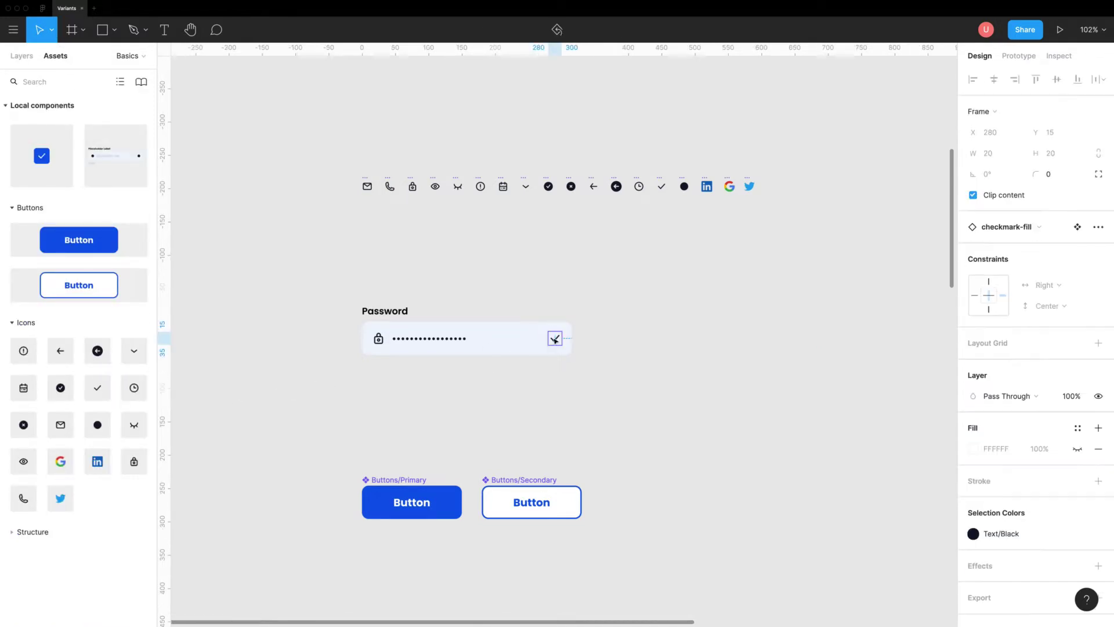
{"action": "left_click", "coordinate": [541, 425]}
{"action": "left_click", "coordinate": [561, 341]}
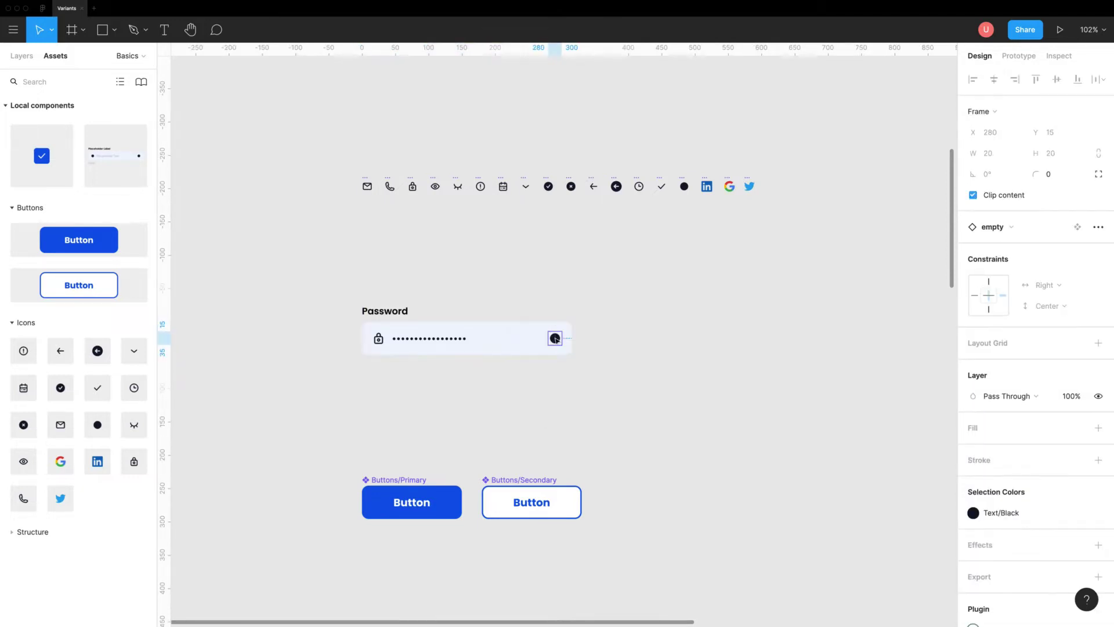
Step: Swap the password field's icon instance for Icons/eye-off-2-fill
{"action": "mouse_move", "coordinate": [1010, 226]}
{"action": "left_click", "coordinate": [1019, 230]}
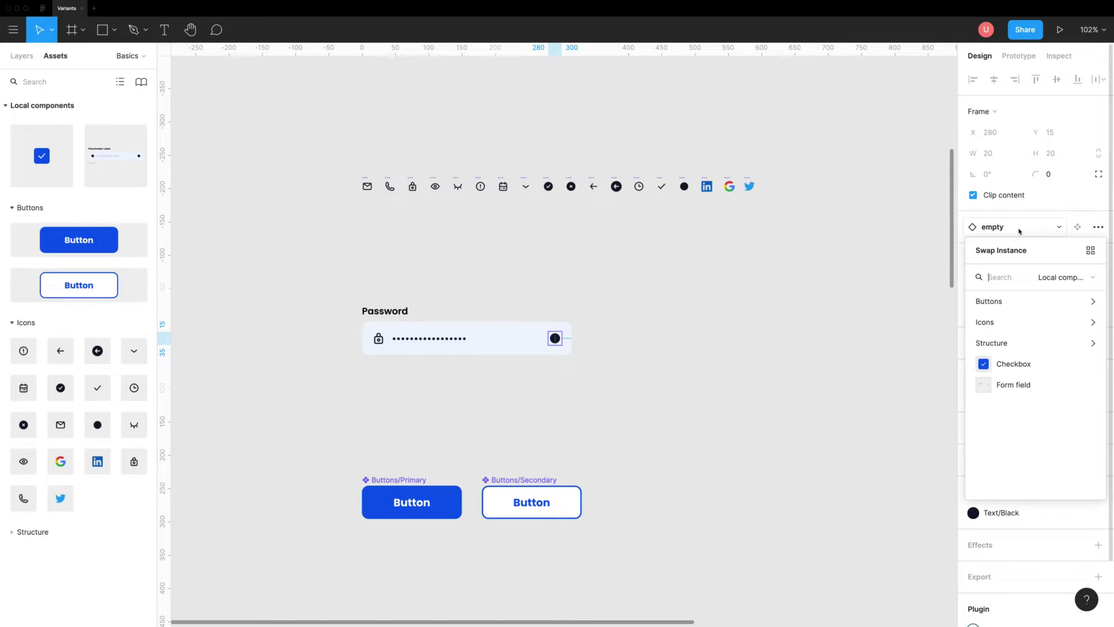
{"action": "left_click", "coordinate": [1001, 322]}
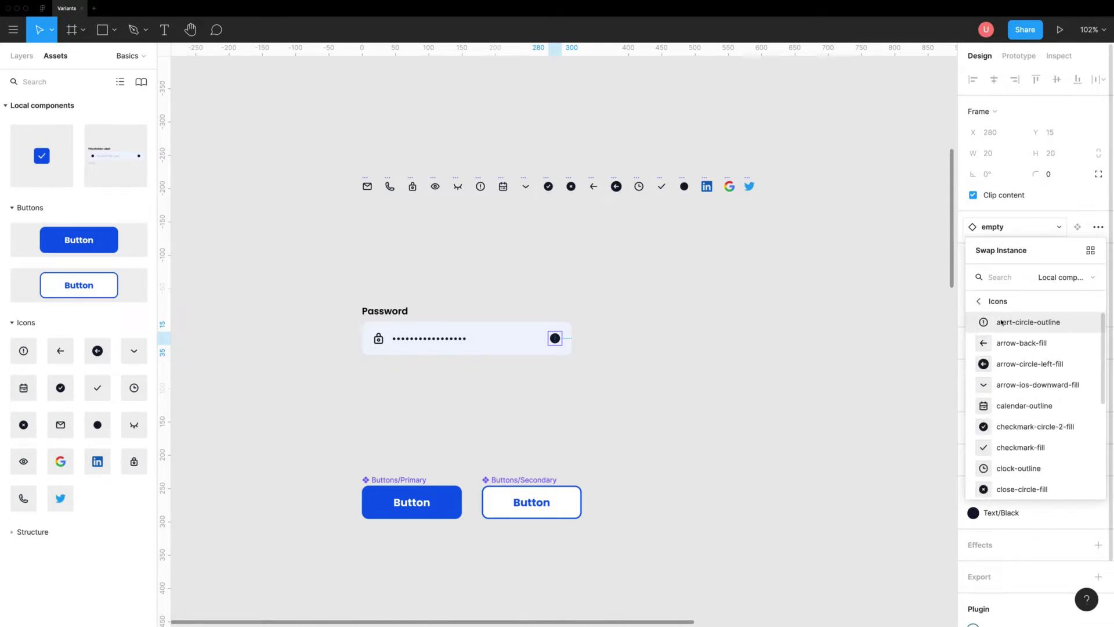
{"action": "left_click", "coordinate": [997, 302]}
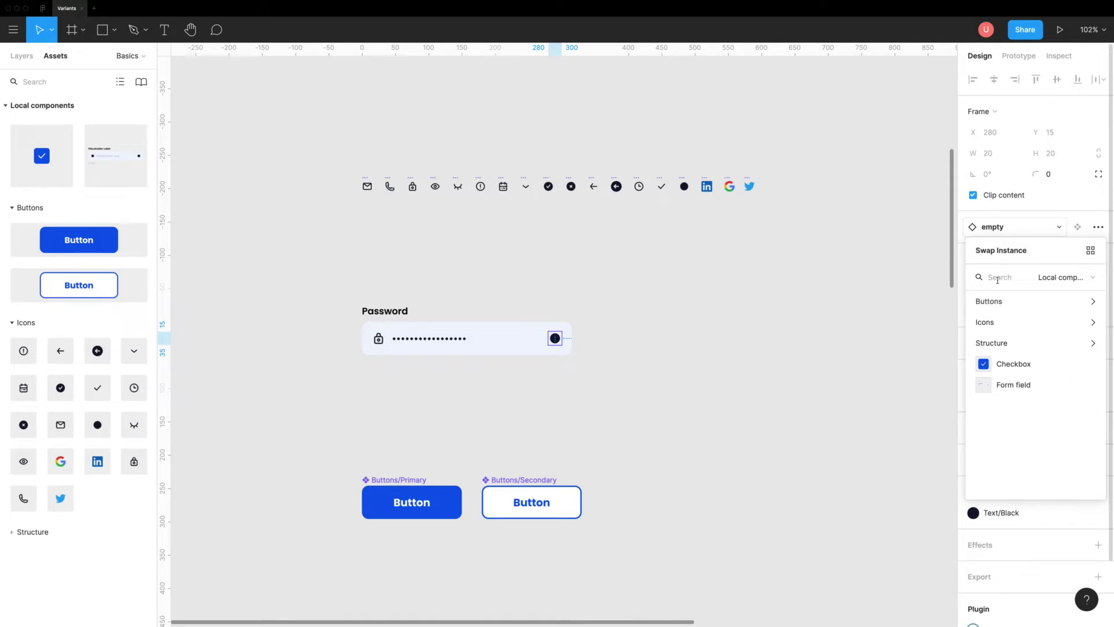
{"action": "type", "text": "eye"}
{"action": "key", "text": "Return"}
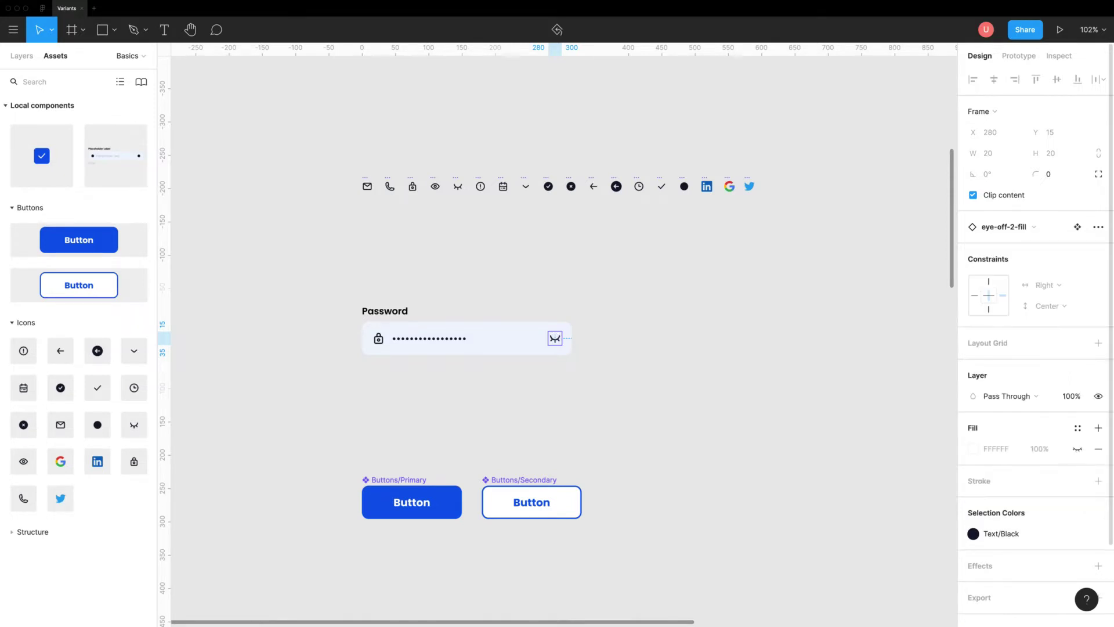
{"action": "left_click", "coordinate": [995, 228]}
{"action": "type", "text": "eye"}
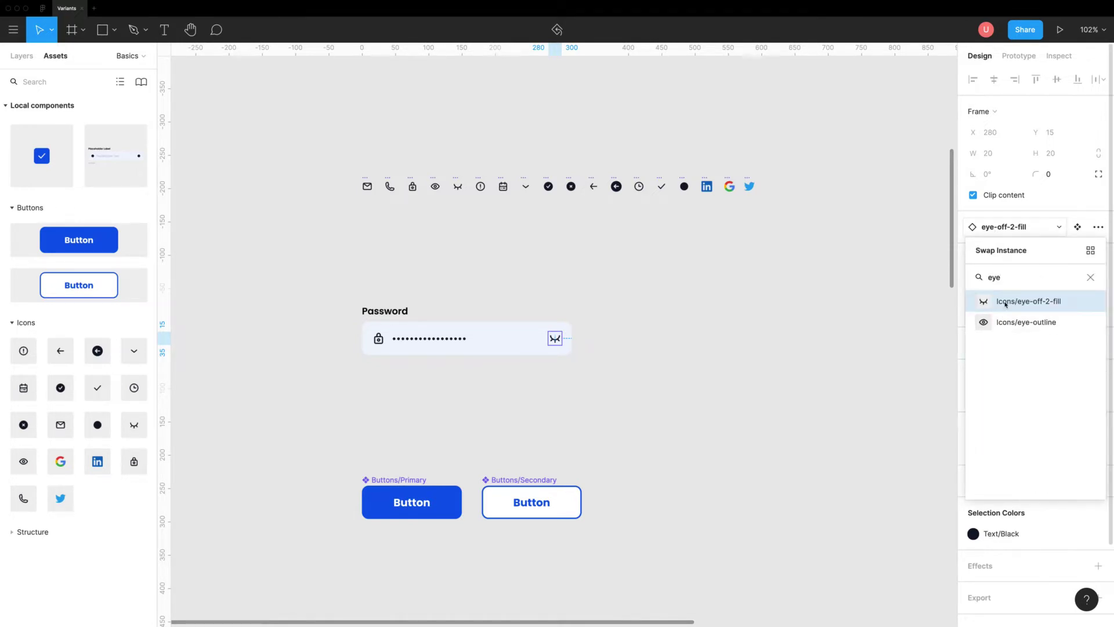
{"action": "left_click", "coordinate": [1001, 302]}
{"action": "left_click", "coordinate": [753, 348]}
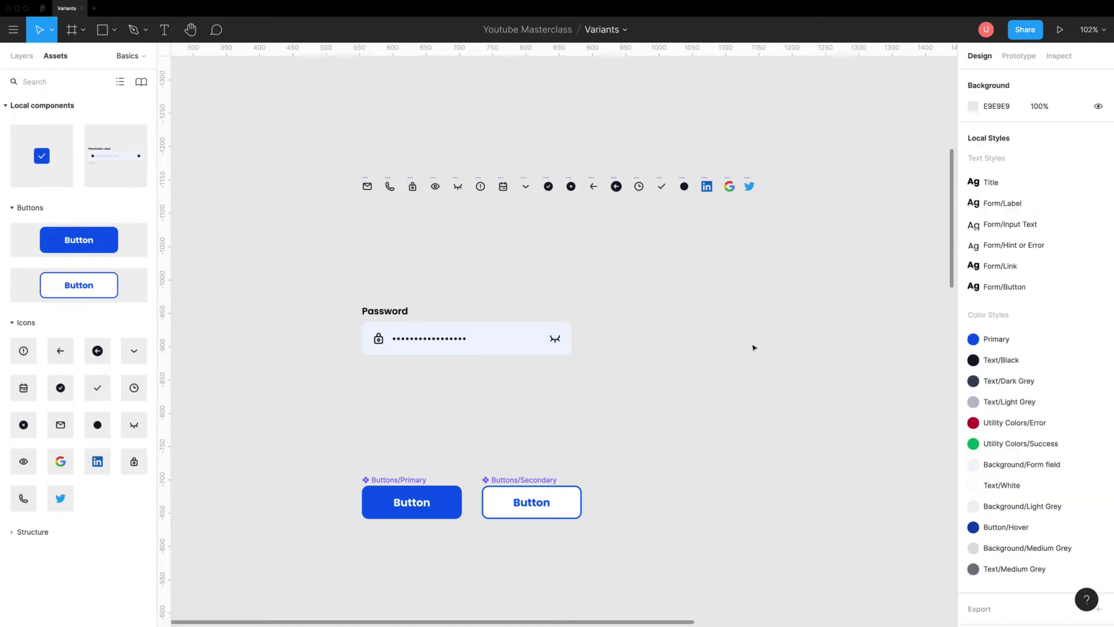
{"action": "left_click", "coordinate": [641, 338]}
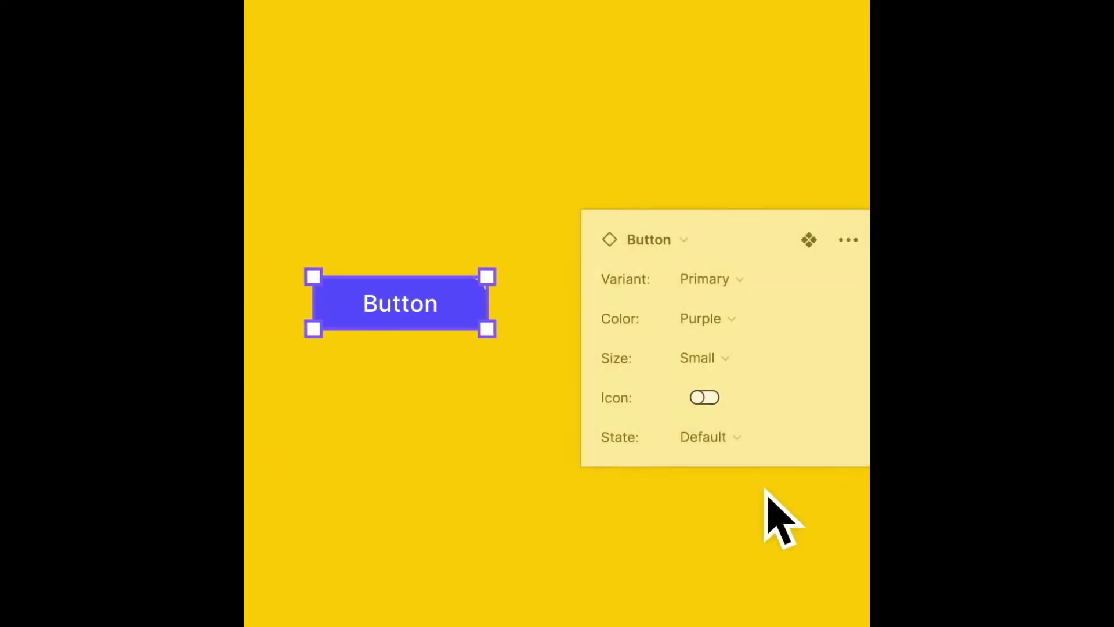
Step: Follow the promo's button preview: Color White and back, State Disabled then Primary, Icon on
{"action": "left_click", "coordinate": [707, 324]}
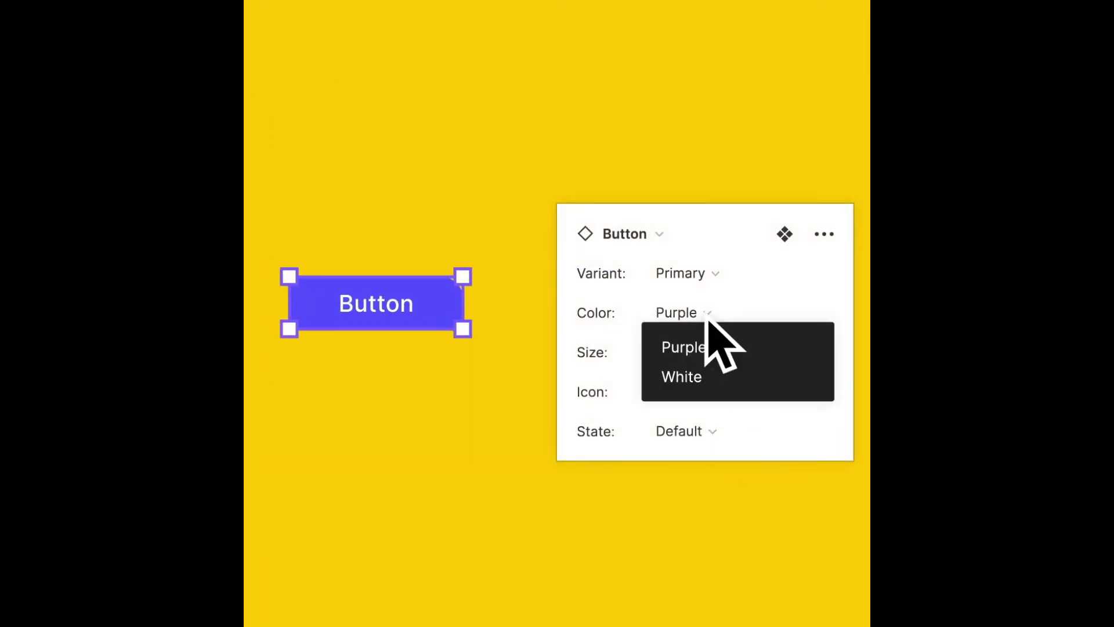
{"action": "left_click", "coordinate": [728, 383]}
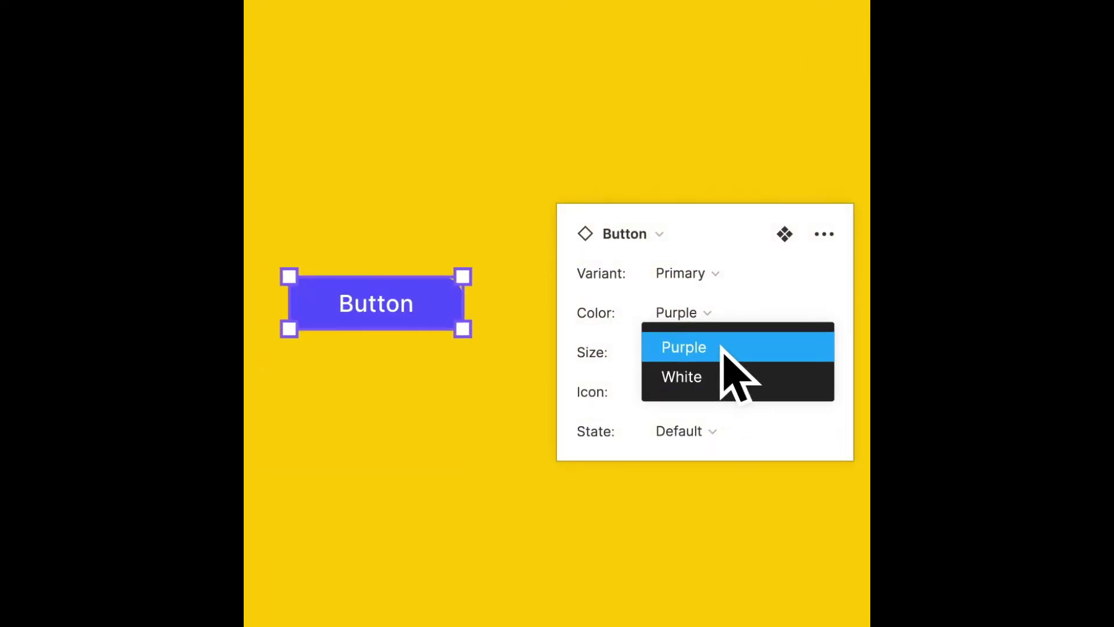
{"action": "left_click", "coordinate": [723, 350]}
{"action": "left_click", "coordinate": [712, 431]}
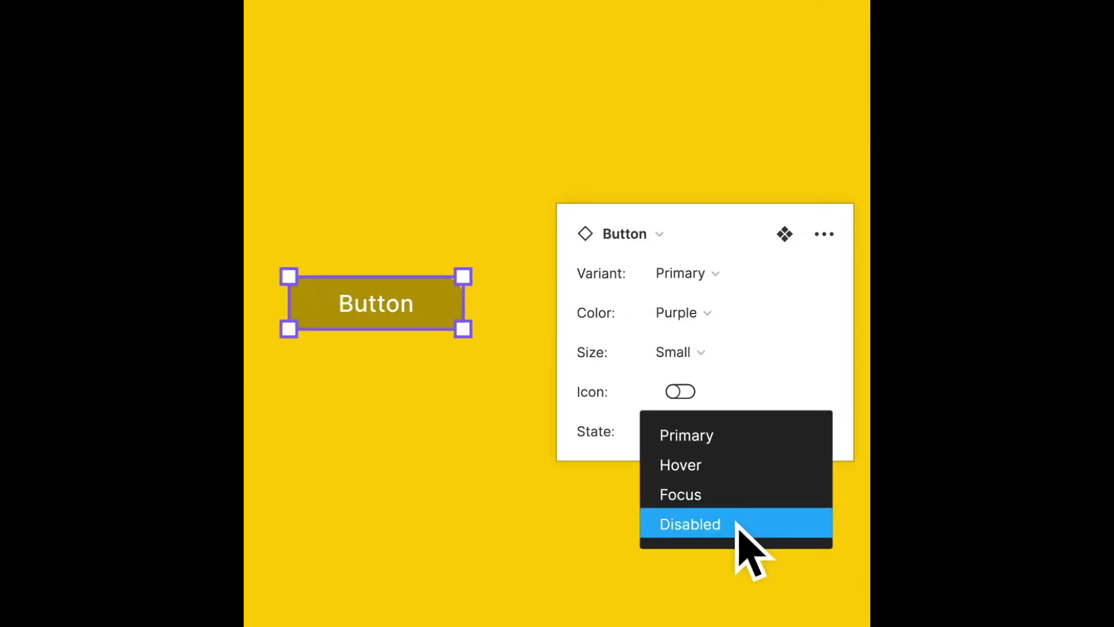
{"action": "left_click", "coordinate": [736, 440]}
{"action": "left_click", "coordinate": [680, 393]}
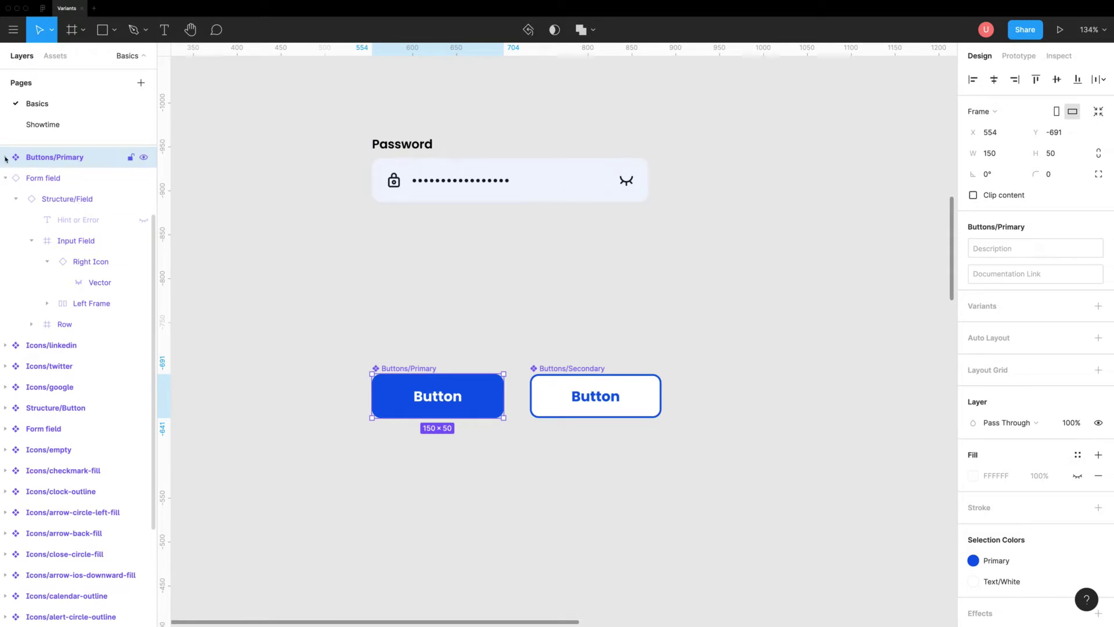
Step: Expand the Buttons/Primary and Buttons/Secondary layers and their nested Primary layers
{"action": "left_click", "coordinate": [6, 158]}
{"action": "scroll", "coordinate": [17, 191], "scroll_direction": "up", "scroll_amount": 3}
{"action": "left_click", "coordinate": [16, 246]}
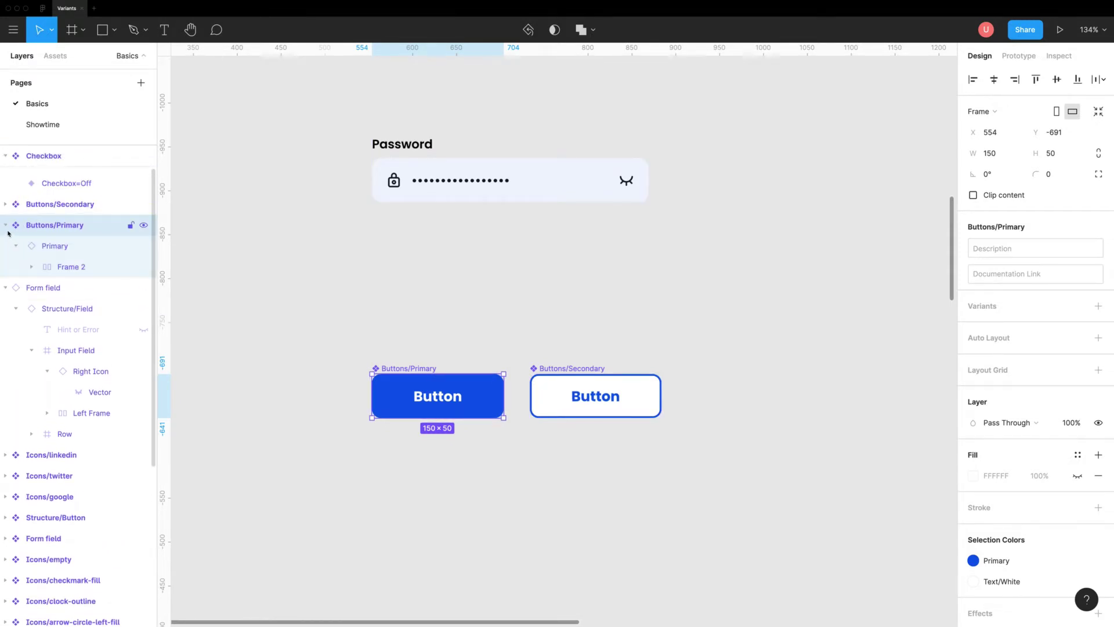
{"action": "left_click", "coordinate": [5, 203]}
{"action": "left_click", "coordinate": [15, 225]}
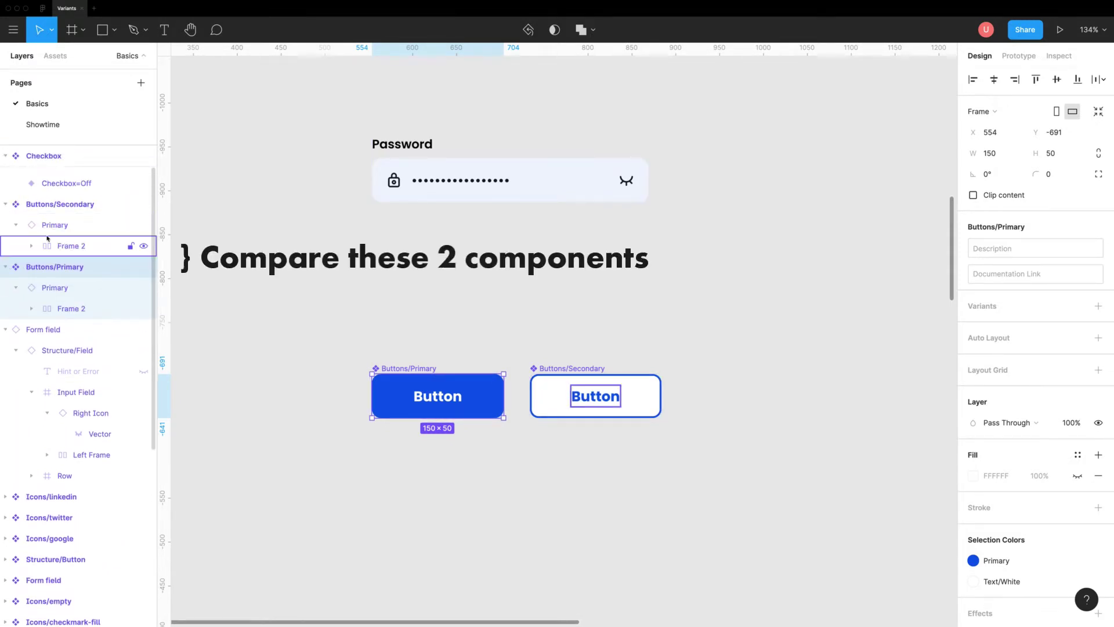
{"action": "left_click", "coordinate": [403, 354]}
{"action": "left_click", "coordinate": [55, 56]}
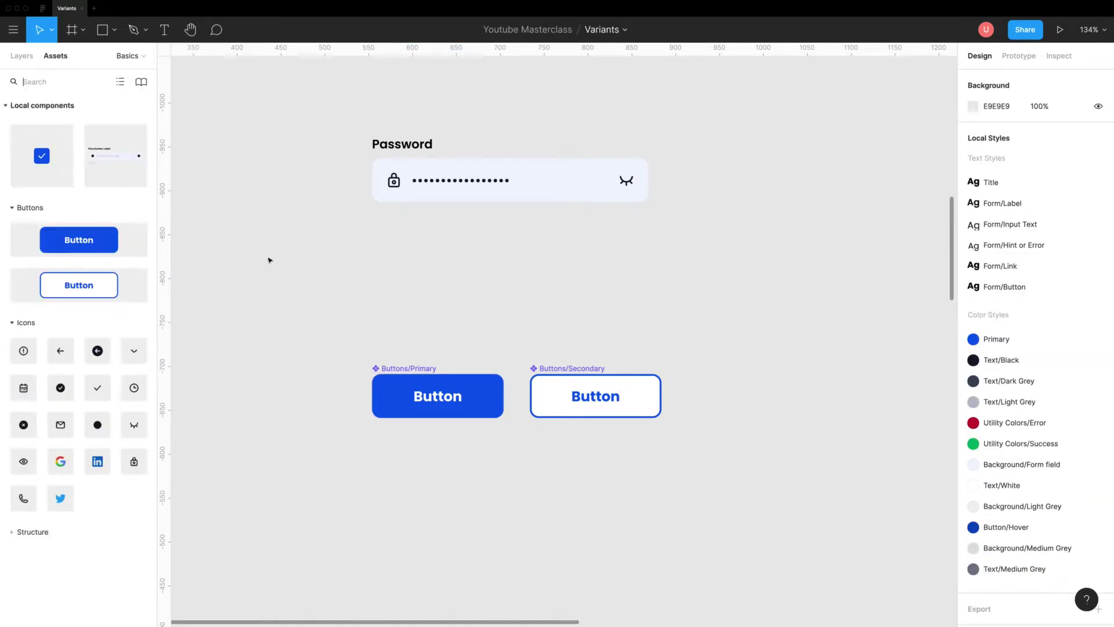
Step: Combine both button components as variants, undoing an accidental drag out of the set
{"action": "left_click_drag", "start_coordinate": [273, 263], "coordinate": [707, 483]}
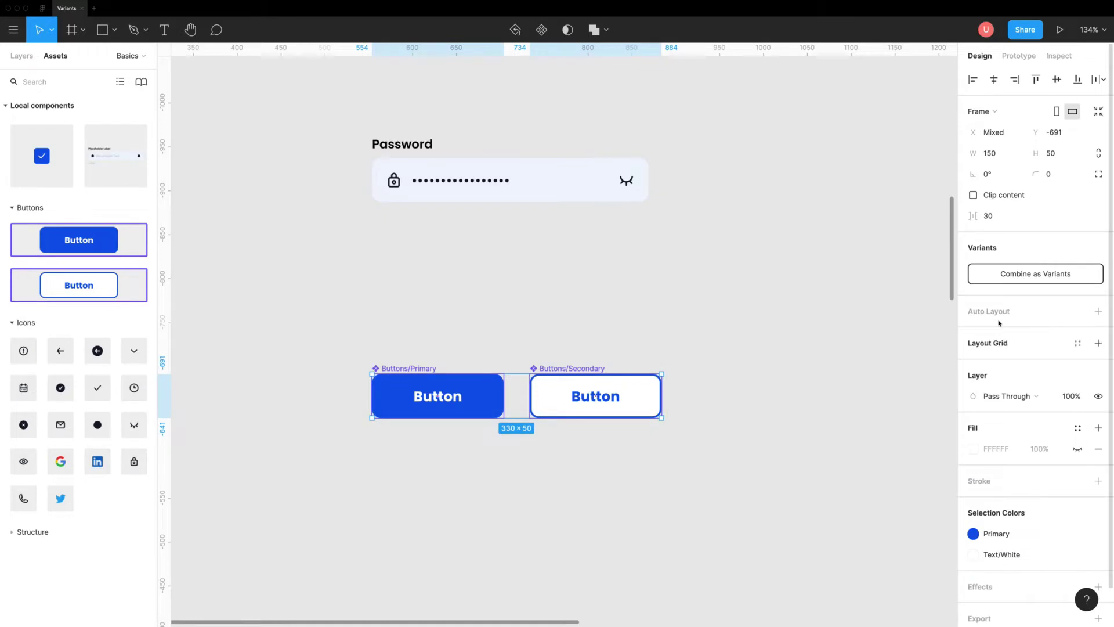
{"action": "left_click", "coordinate": [999, 276]}
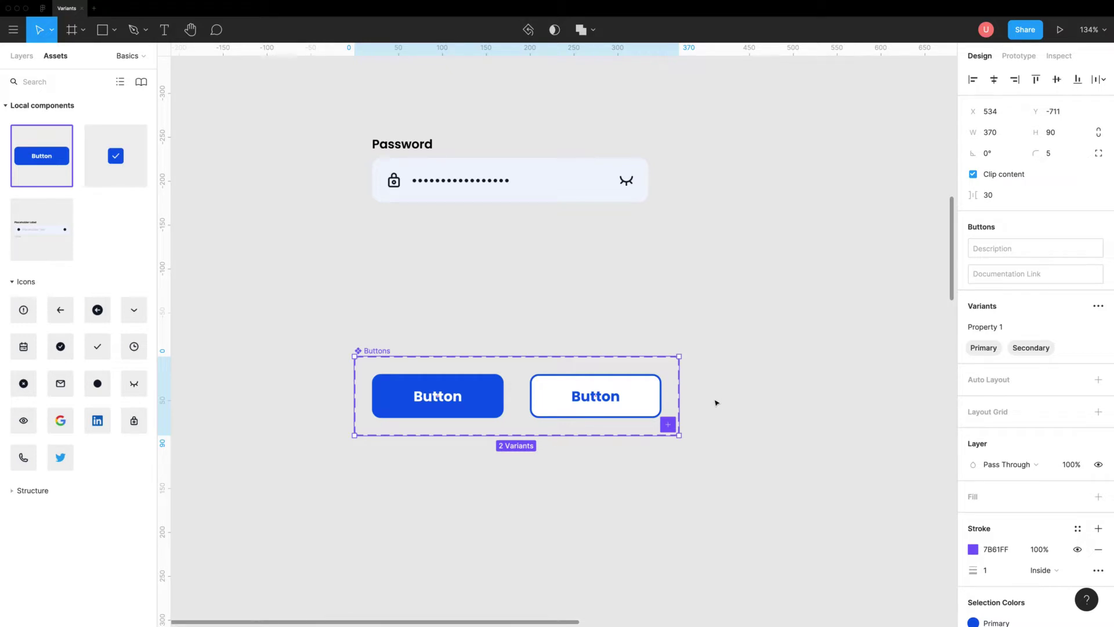
{"action": "left_click", "coordinate": [474, 398]}
{"action": "left_click", "coordinate": [566, 398], "text": "shift"}
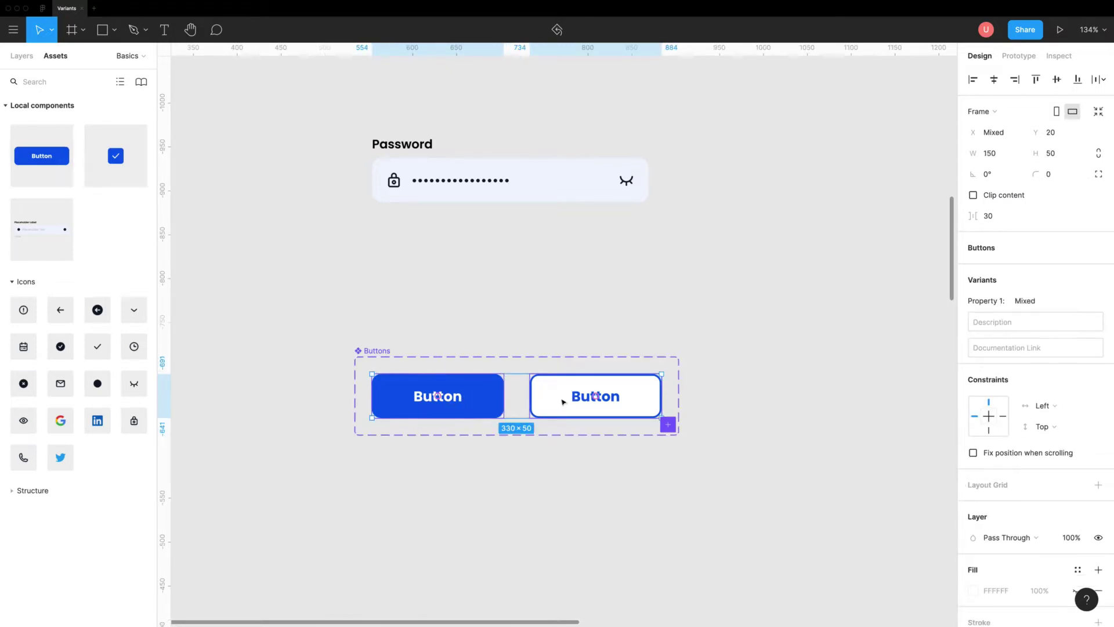
{"action": "left_click_drag", "start_coordinate": [548, 435], "coordinate": [546, 478]}
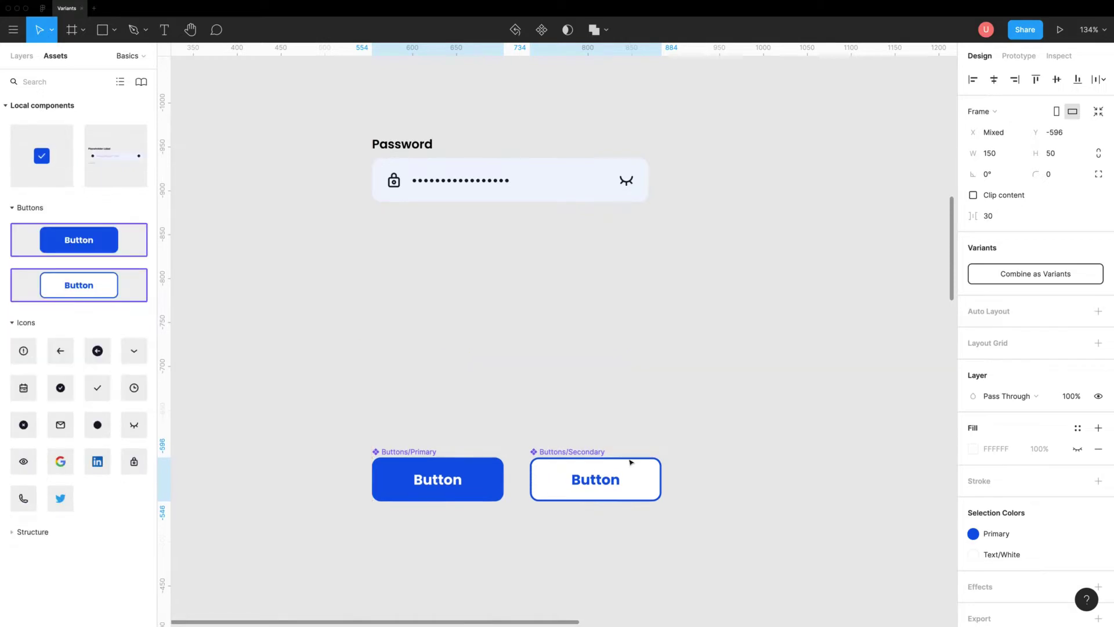
{"action": "left_click", "coordinate": [667, 440]}
{"action": "scroll", "coordinate": [669, 438], "scroll_direction": "left", "scroll_amount": 1}
{"action": "key", "text": "ctrl+z"}
{"action": "key", "text": "ctrl+z"}
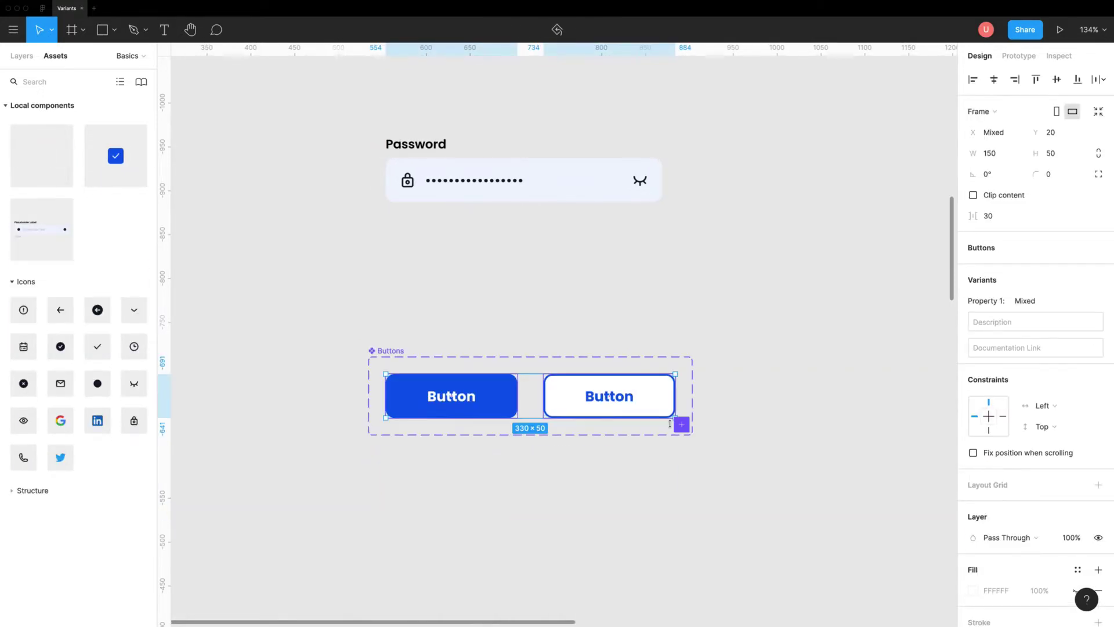
Step: Place a Button instance beside the set and test its Secondary and Primary variants
{"action": "left_click_drag", "start_coordinate": [15, 151], "coordinate": [819, 395]}
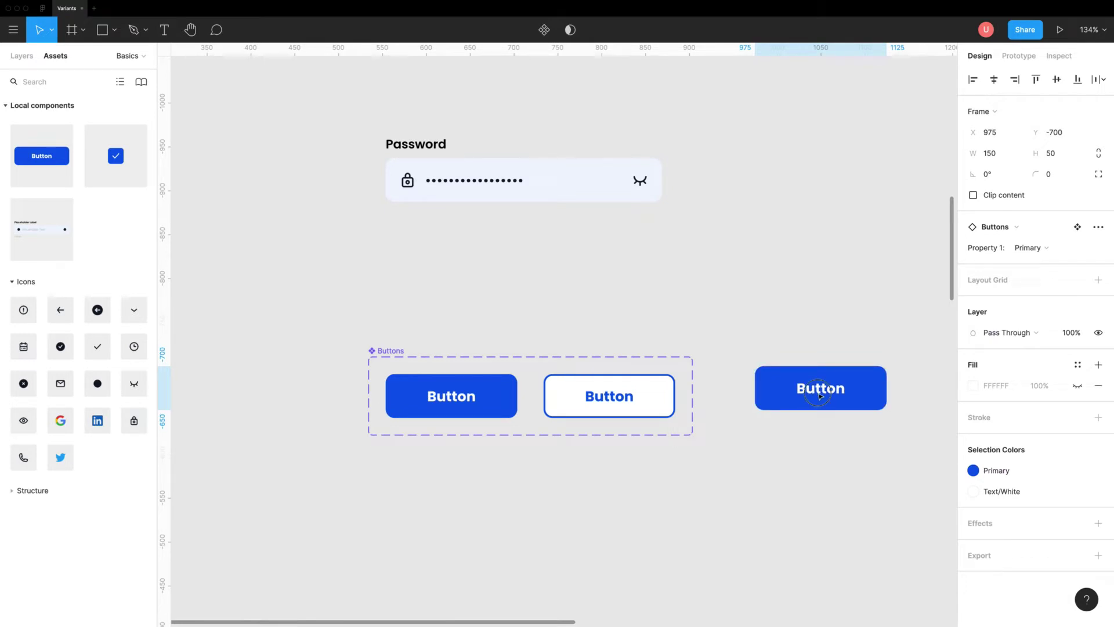
{"action": "left_click_drag", "start_coordinate": [820, 395], "coordinate": [819, 396]}
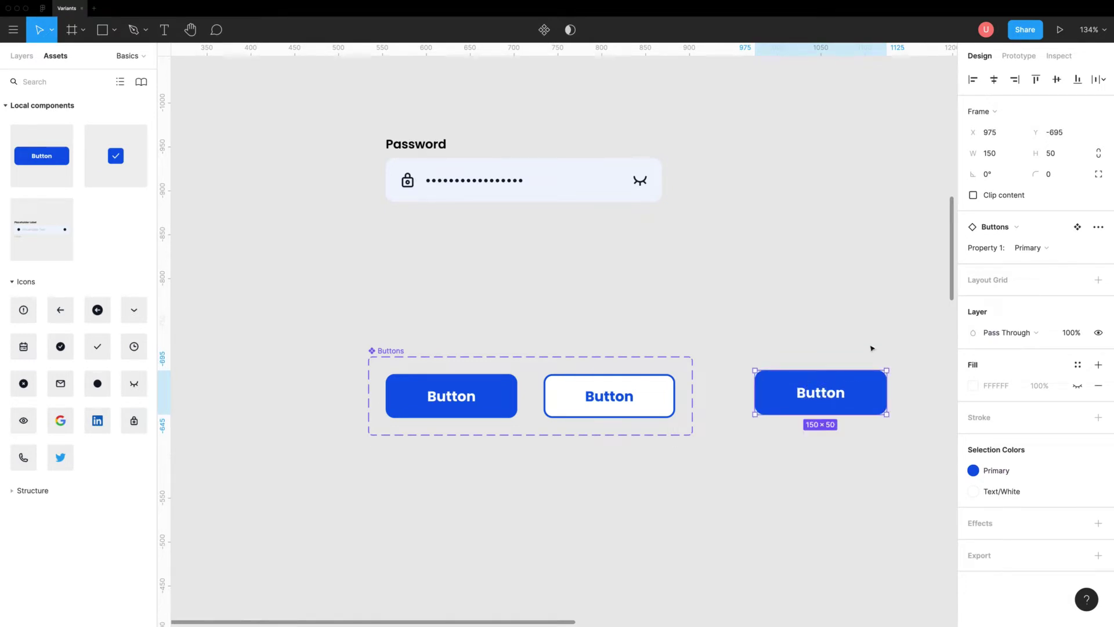
{"action": "left_click", "coordinate": [1051, 249]}
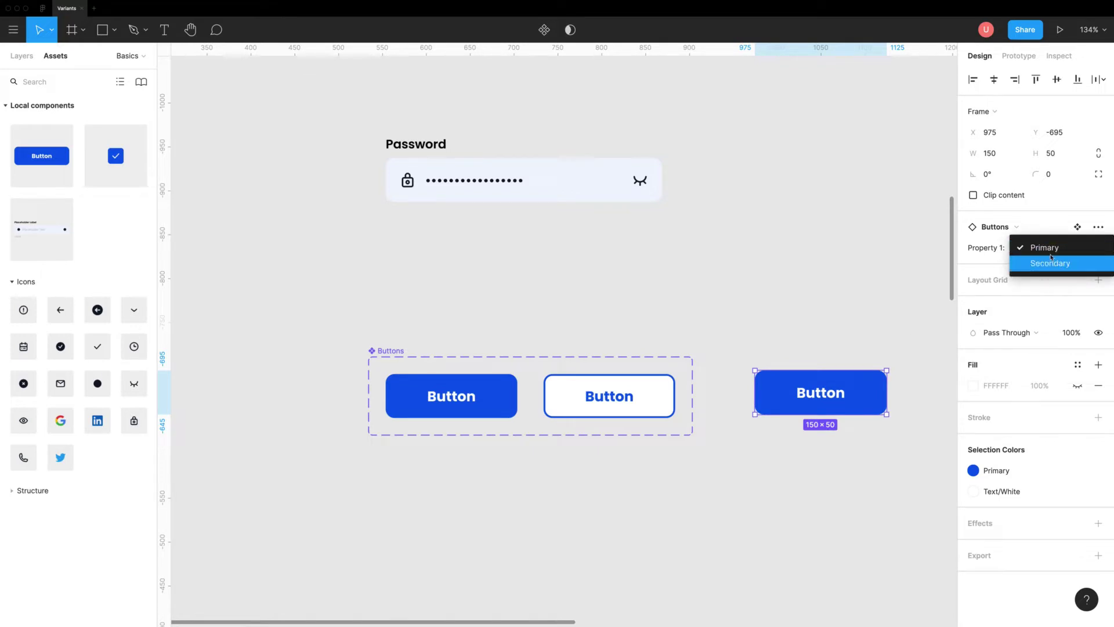
{"action": "left_click", "coordinate": [1049, 264]}
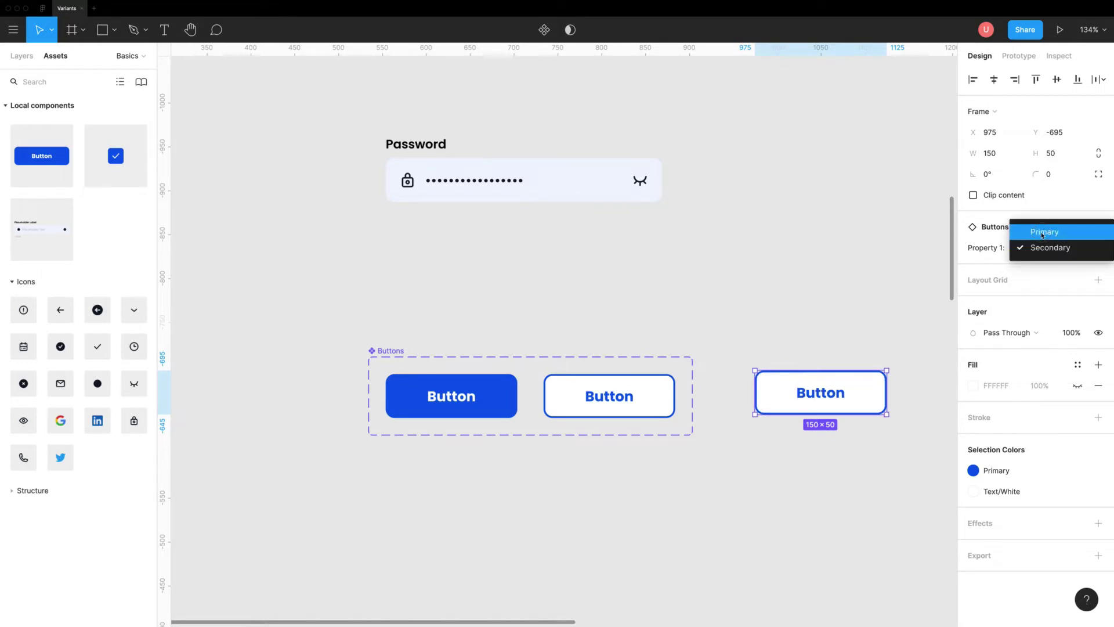
{"action": "left_click", "coordinate": [1041, 232]}
{"action": "key", "text": "Escape"}
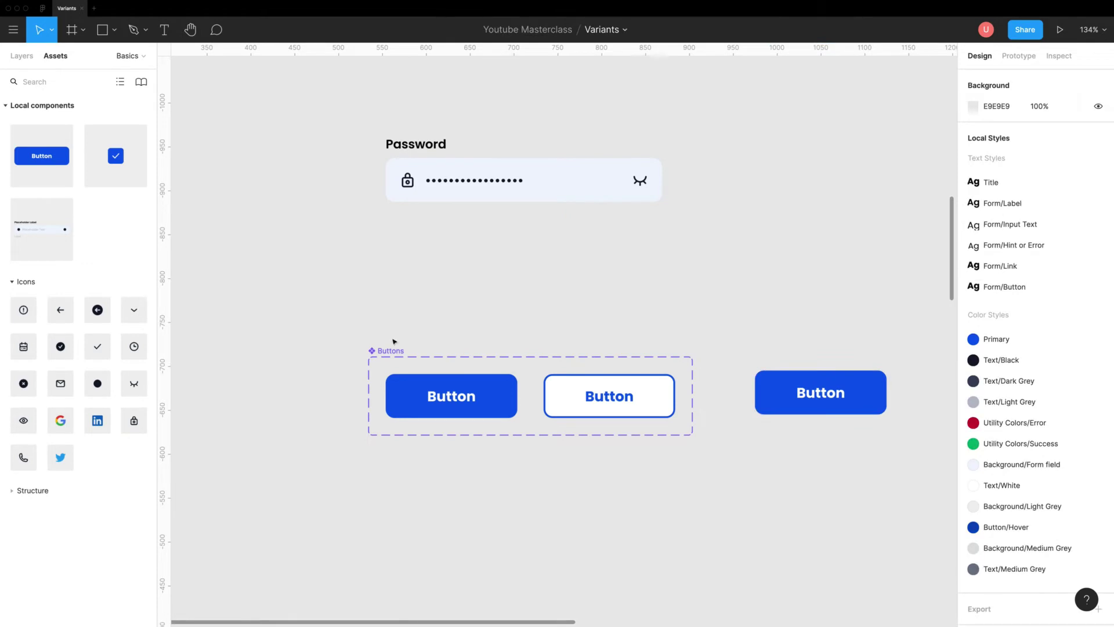
Step: Add a third variant to the Buttons set and rename its value to Tertiary
{"action": "left_click", "coordinate": [390, 350]}
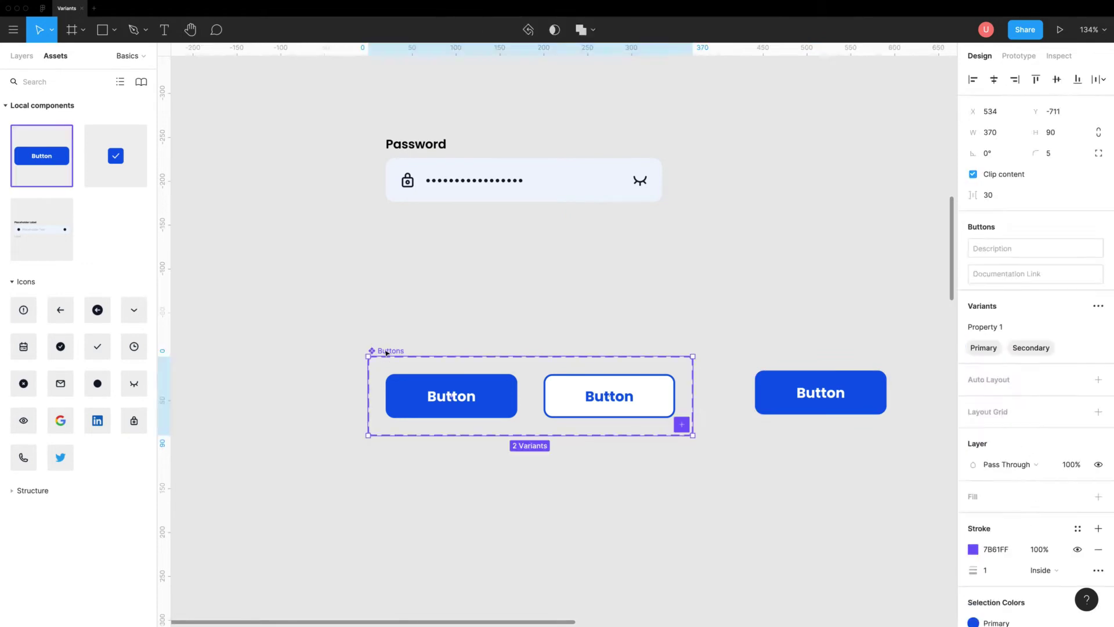
{"action": "left_click", "coordinate": [681, 426]}
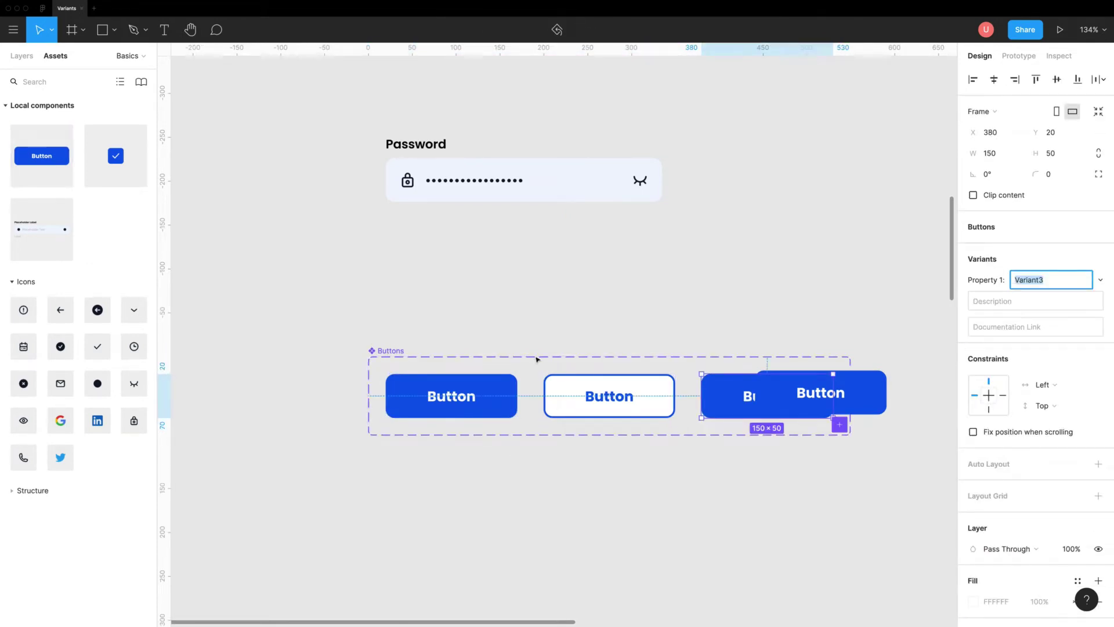
{"action": "scroll", "coordinate": [536, 358], "scroll_direction": "down", "scroll_amount": 3}
{"action": "left_click", "coordinate": [446, 307]}
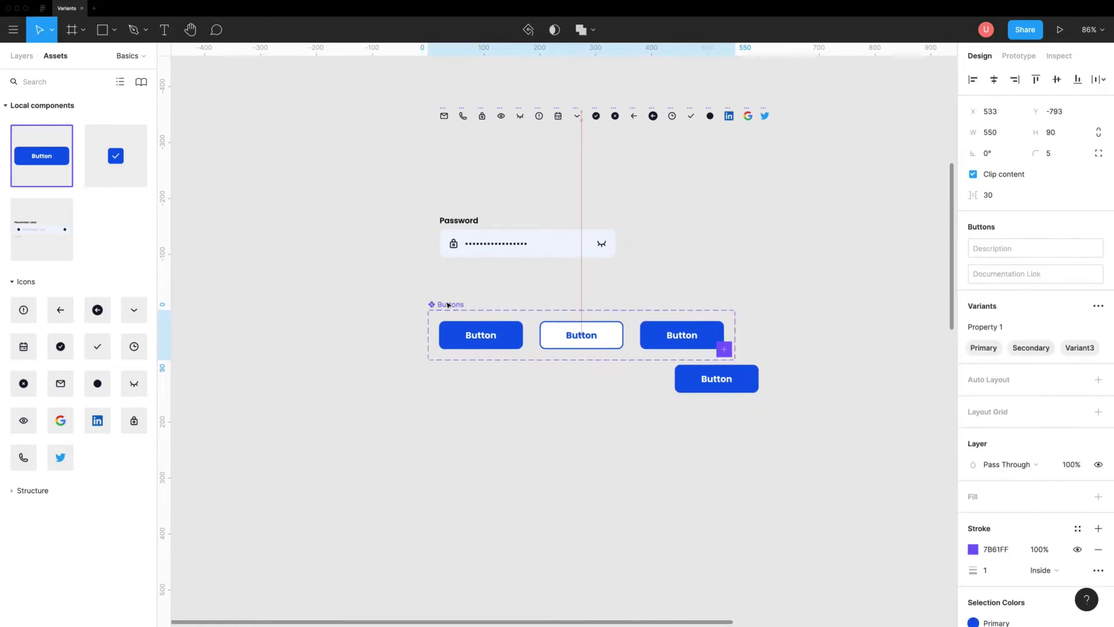
{"action": "left_click", "coordinate": [685, 335]}
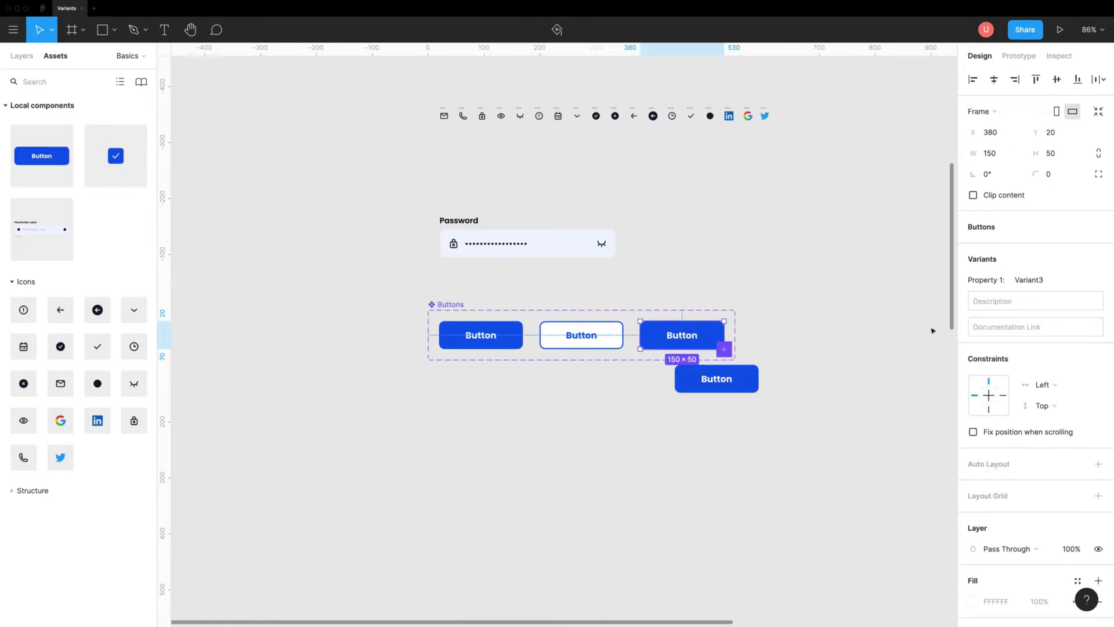
{"action": "left_click", "coordinate": [1035, 279]}
{"action": "type", "text": "Ter"}
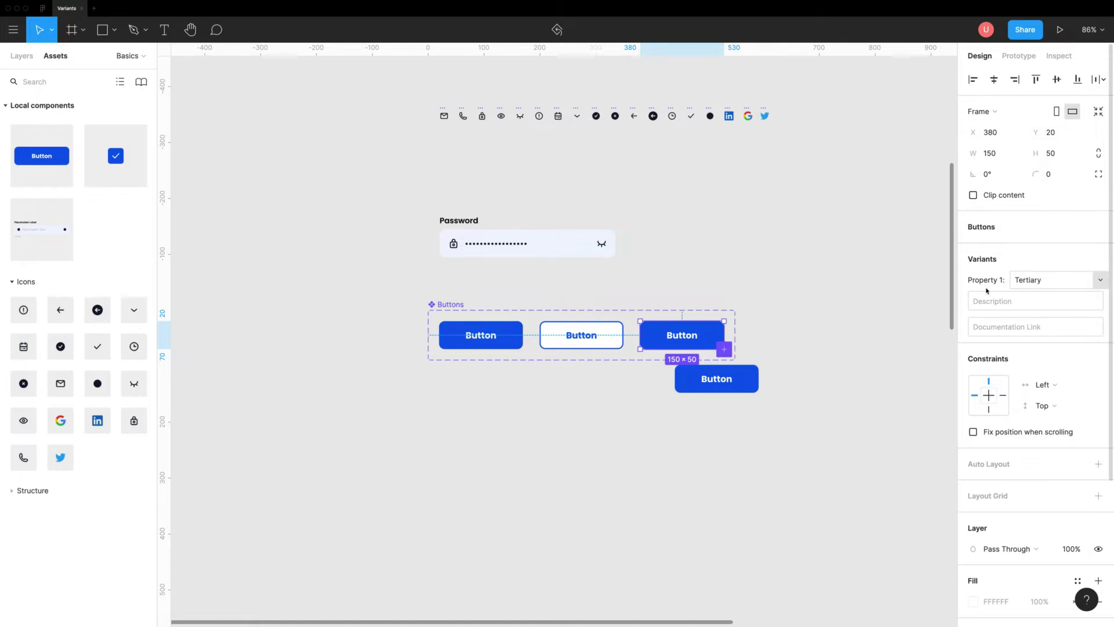
Step: Give the third variant a Background/Light Grey fill and grey label text
{"action": "left_click_drag", "start_coordinate": [699, 381], "coordinate": [789, 337]}
{"action": "left_click", "coordinate": [714, 339]}
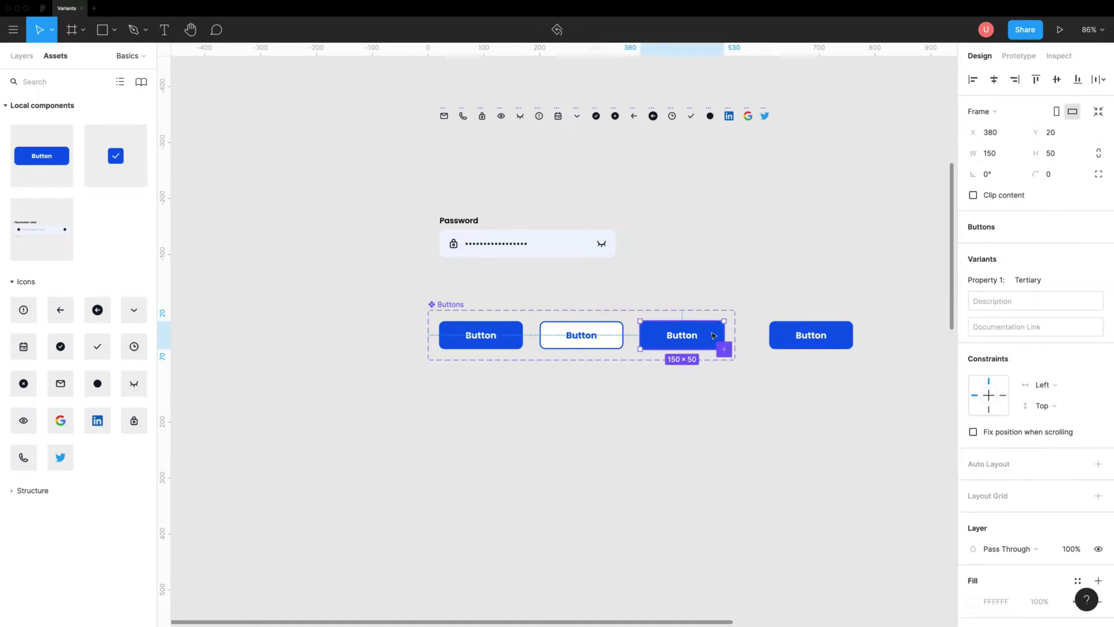
{"action": "double_click", "coordinate": [714, 335]}
{"action": "left_click", "coordinate": [1077, 428]}
{"action": "scroll", "coordinate": [1000, 520], "scroll_direction": "down", "scroll_amount": 1}
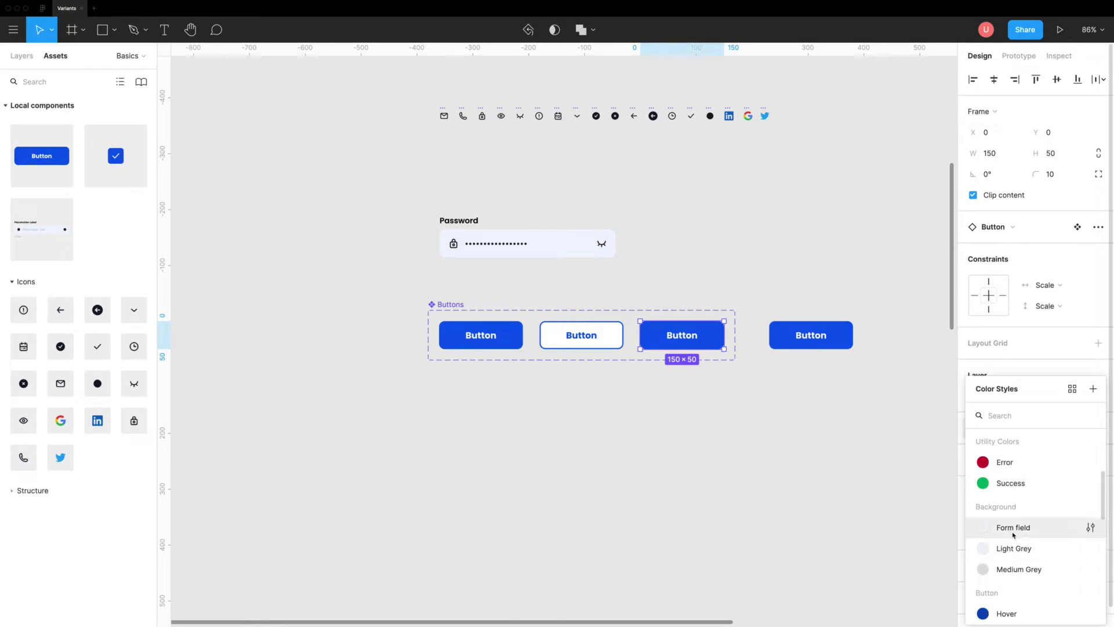
{"action": "left_click", "coordinate": [1014, 548]}
{"action": "key", "text": "Return"}
{"action": "left_click", "coordinate": [974, 328]}
{"action": "left_click", "coordinate": [1014, 508]}
{"action": "left_click", "coordinate": [805, 391]}
Step: Cycle the standalone instance through Tertiary and Secondary, then back to Primary
{"action": "left_click", "coordinate": [814, 344]}
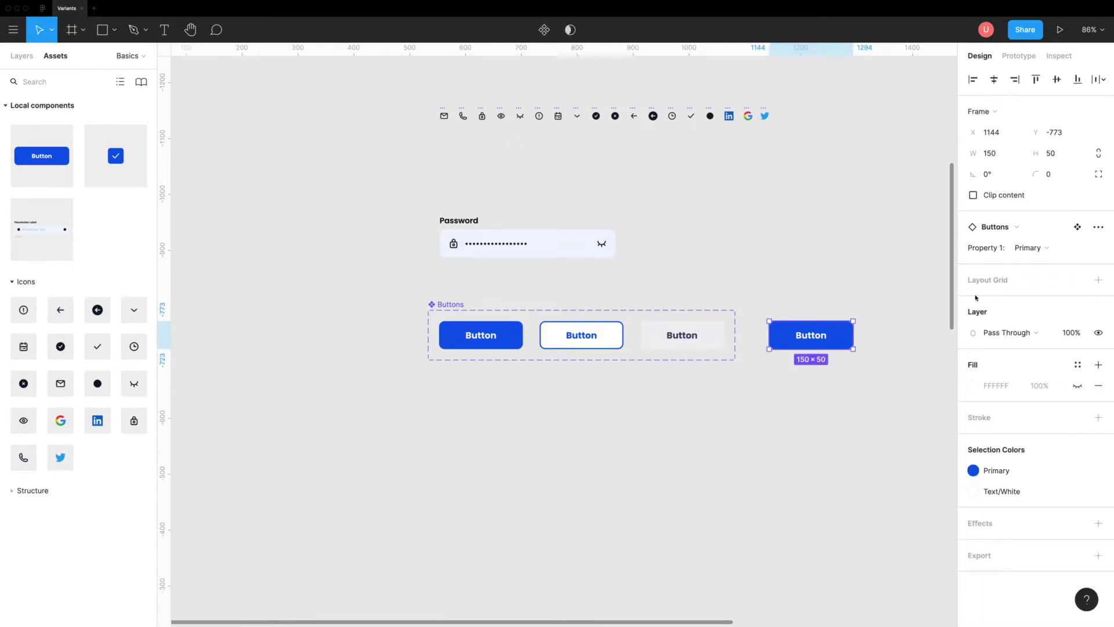
{"action": "left_click", "coordinate": [1046, 248]}
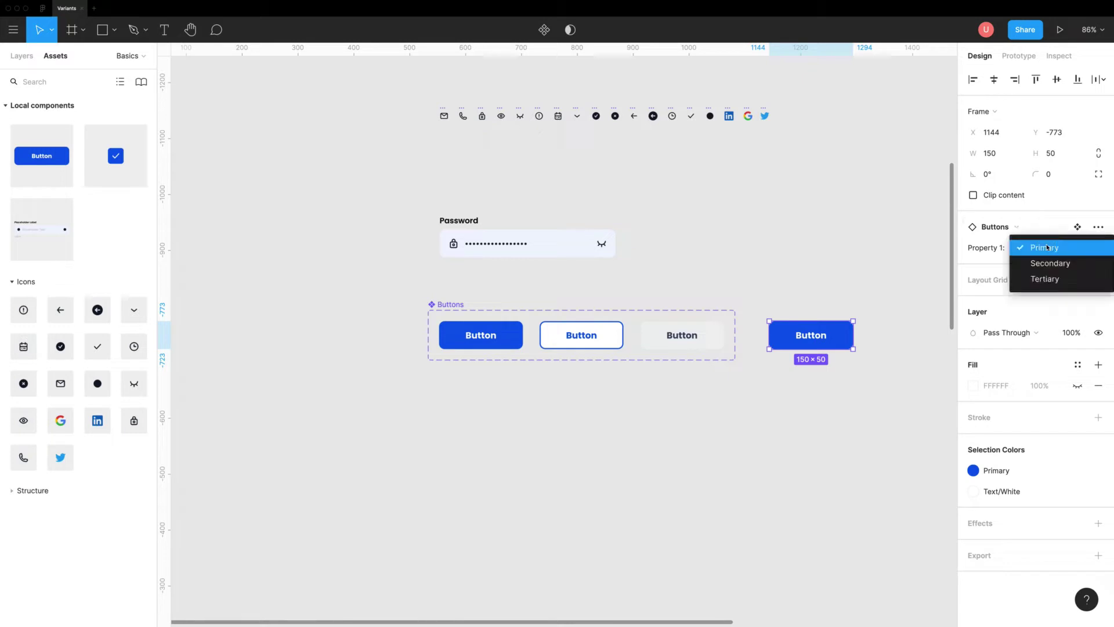
{"action": "left_click", "coordinate": [1040, 280]}
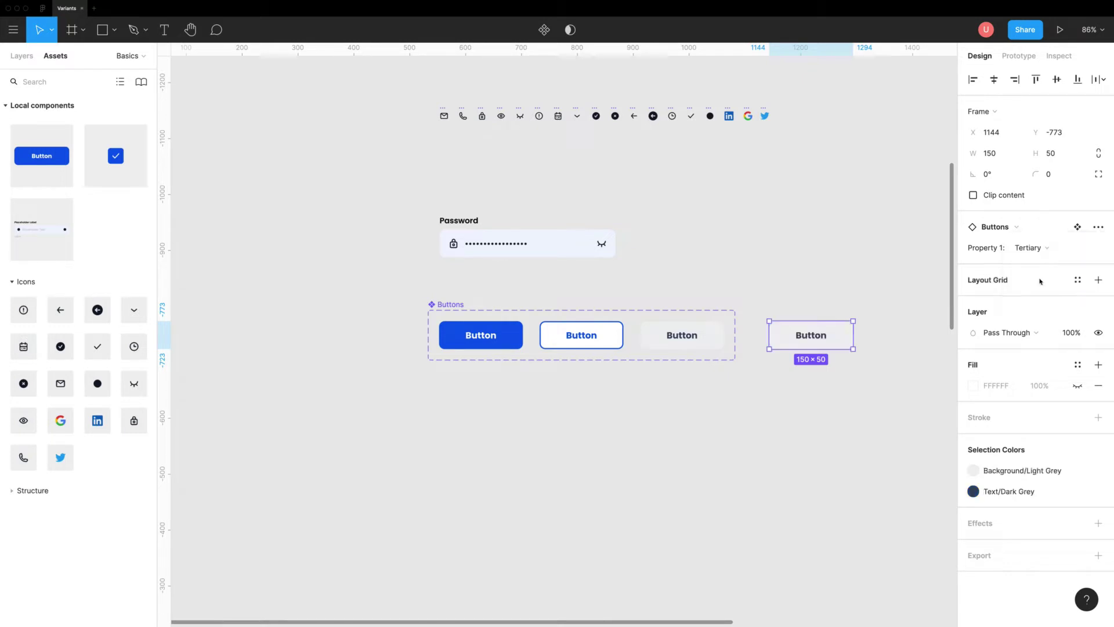
{"action": "left_click", "coordinate": [1036, 248]}
{"action": "left_click", "coordinate": [1036, 235]}
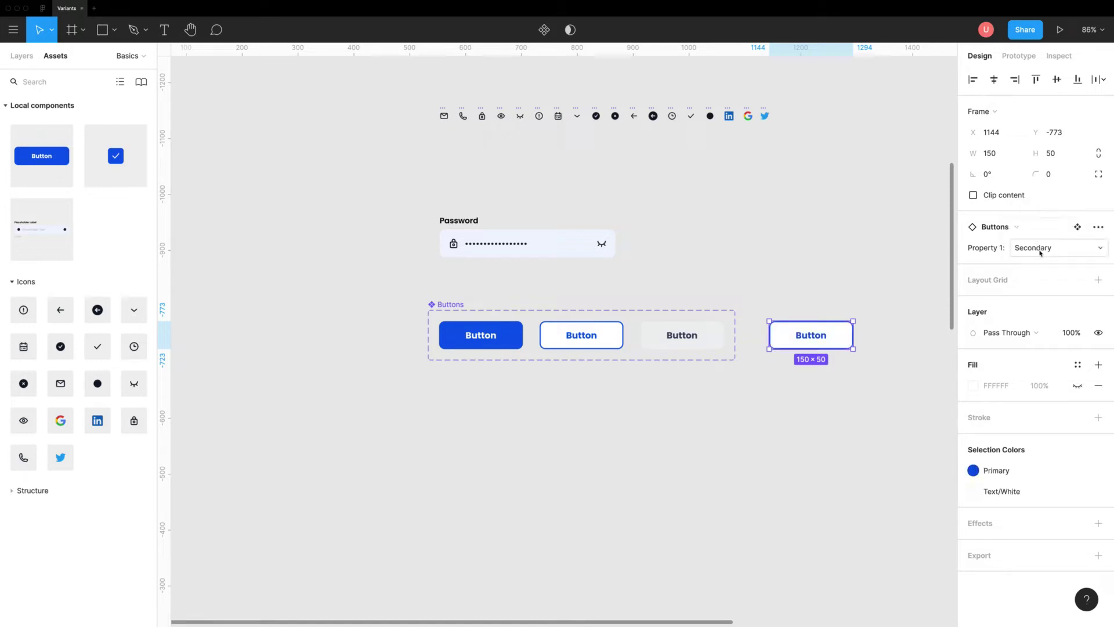
{"action": "left_click", "coordinate": [1039, 248]}
{"action": "left_click", "coordinate": [1039, 232]}
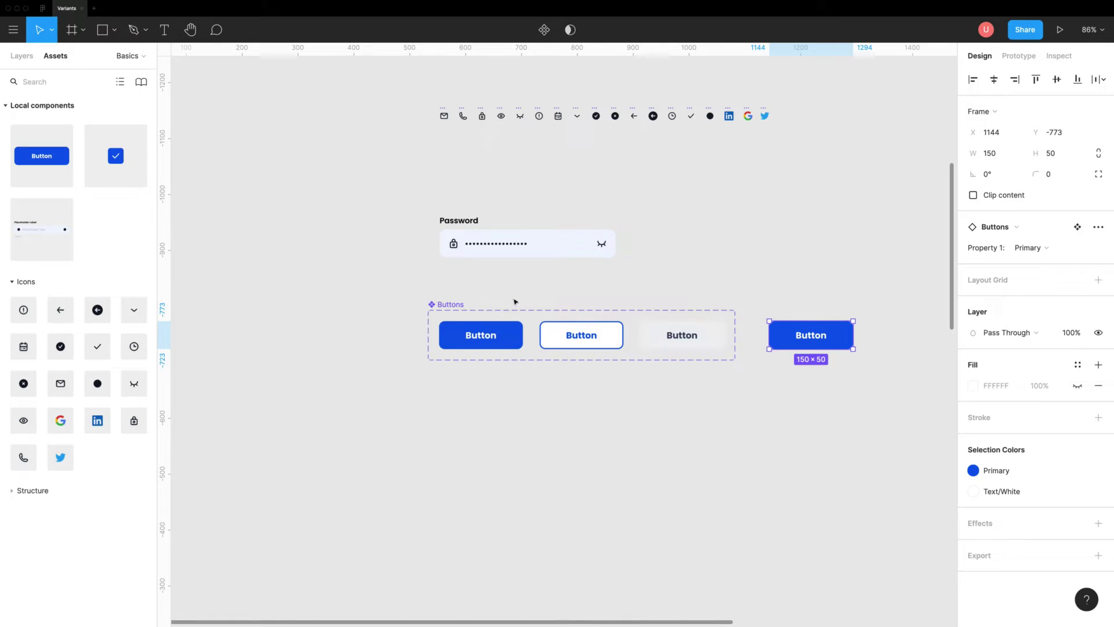
{"action": "left_click", "coordinate": [453, 305]}
Step: Rename the Buttons set's Property 1 to Type
{"action": "left_click", "coordinate": [999, 329]}
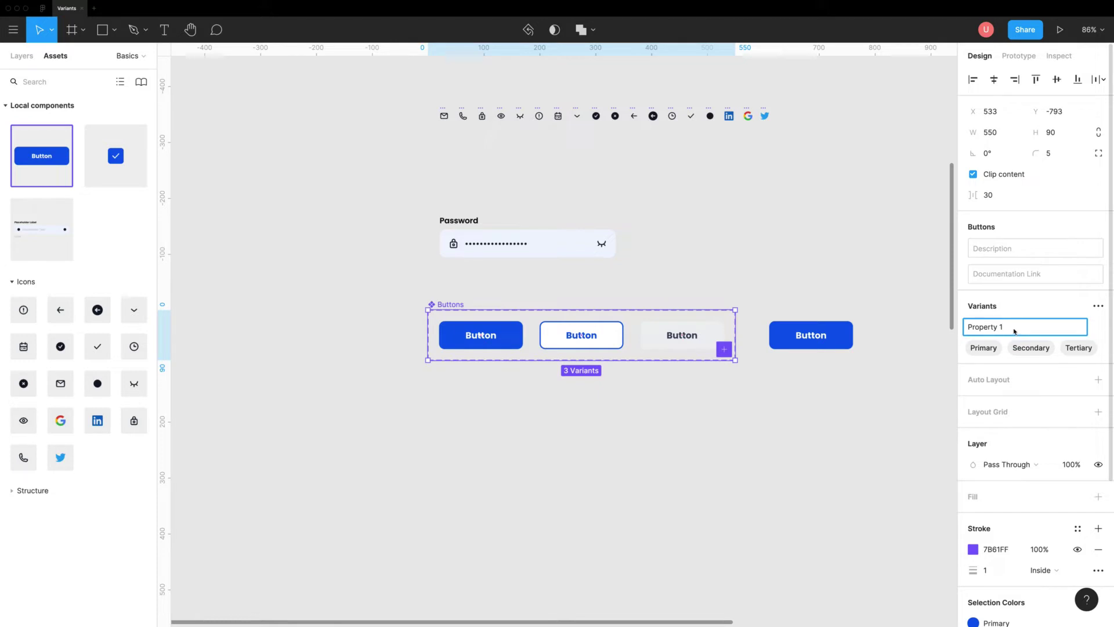
{"action": "triple_click", "coordinate": [1014, 330]}
{"action": "type", "text": "Type"}
{"action": "key", "text": "Return"}
{"action": "left_click", "coordinate": [870, 388]}
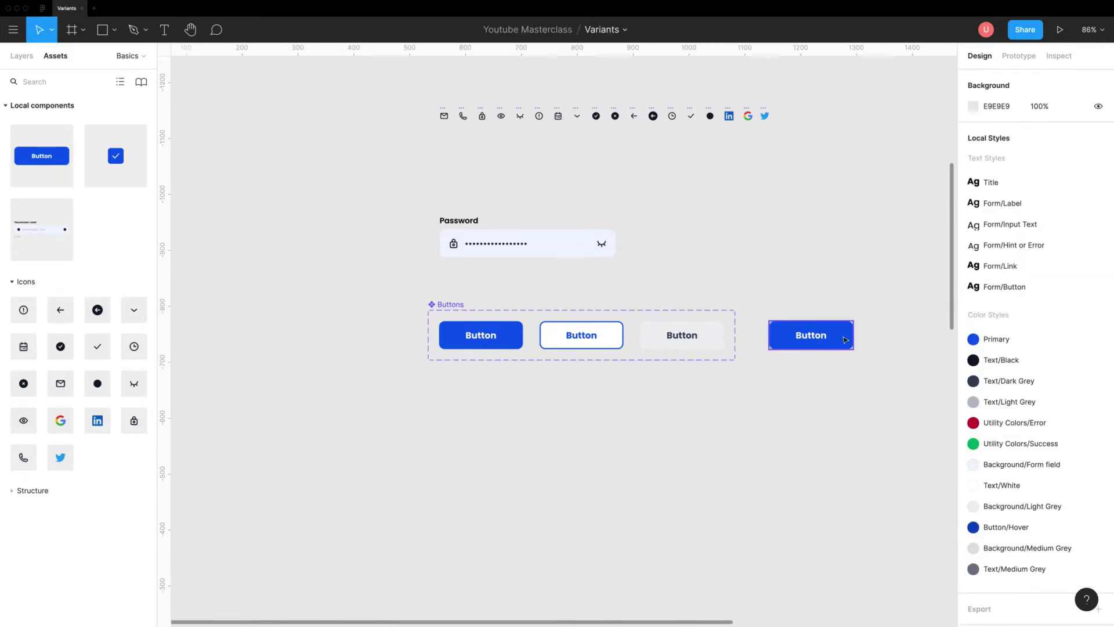
Step: Check the standalone instance's Type choices, leaving it on Primary
{"action": "left_click", "coordinate": [843, 340]}
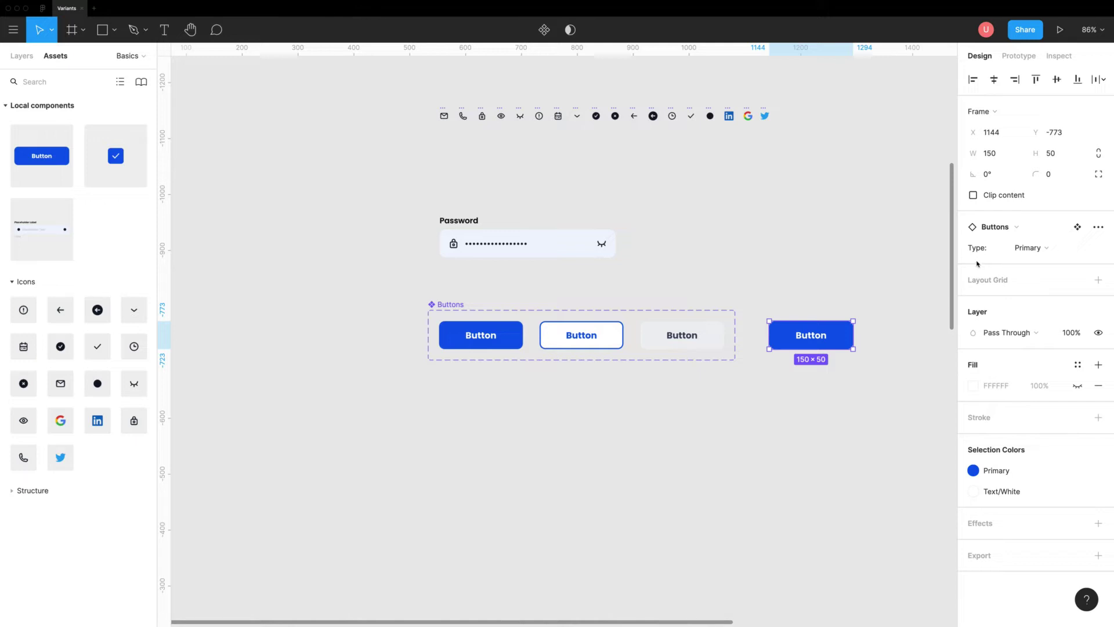
{"action": "left_click", "coordinate": [731, 315]}
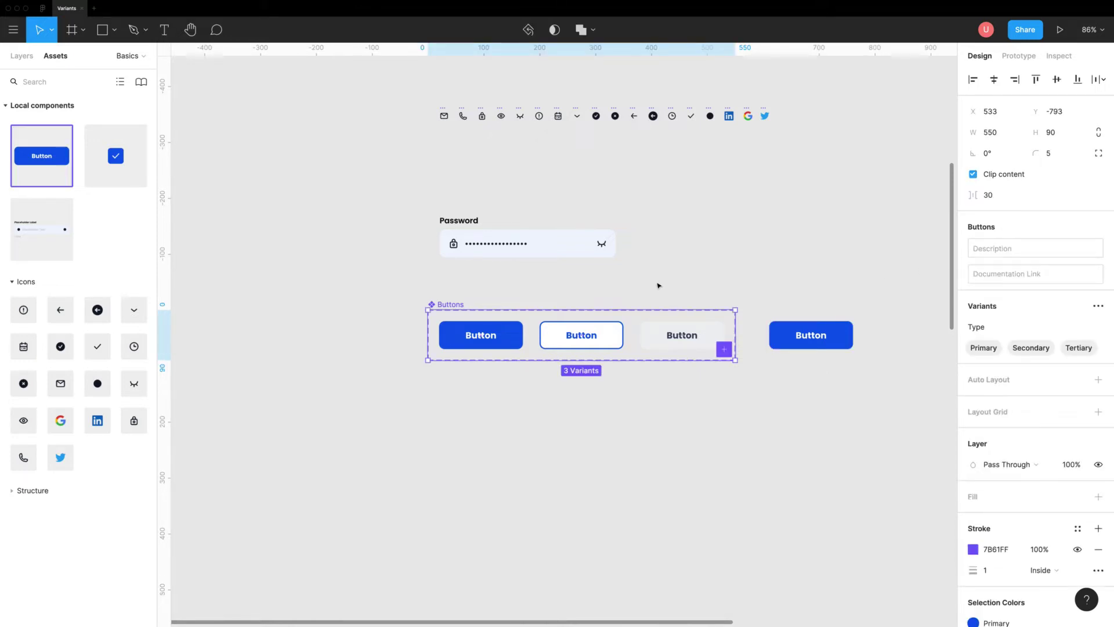
{"action": "left_click", "coordinate": [814, 333]}
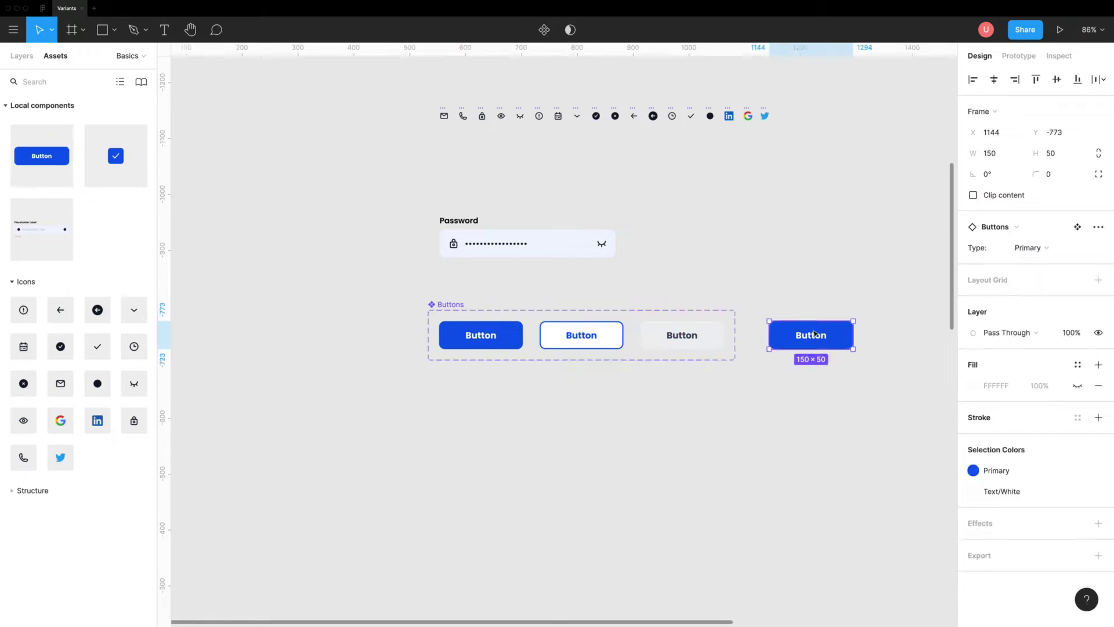
{"action": "left_click", "coordinate": [1029, 247]}
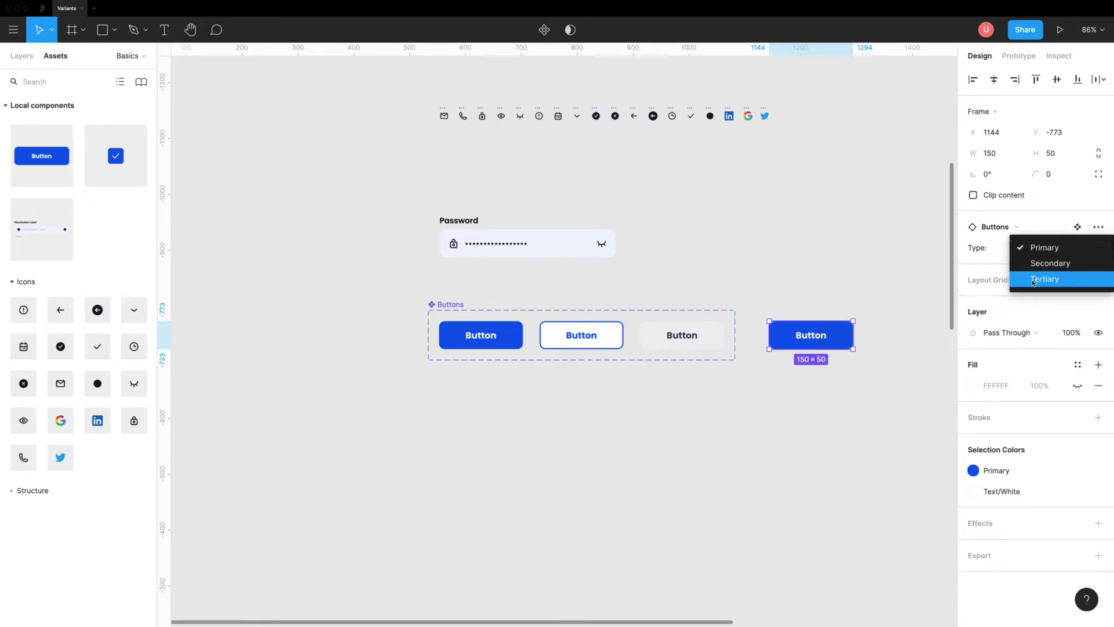
{"action": "left_click", "coordinate": [891, 256]}
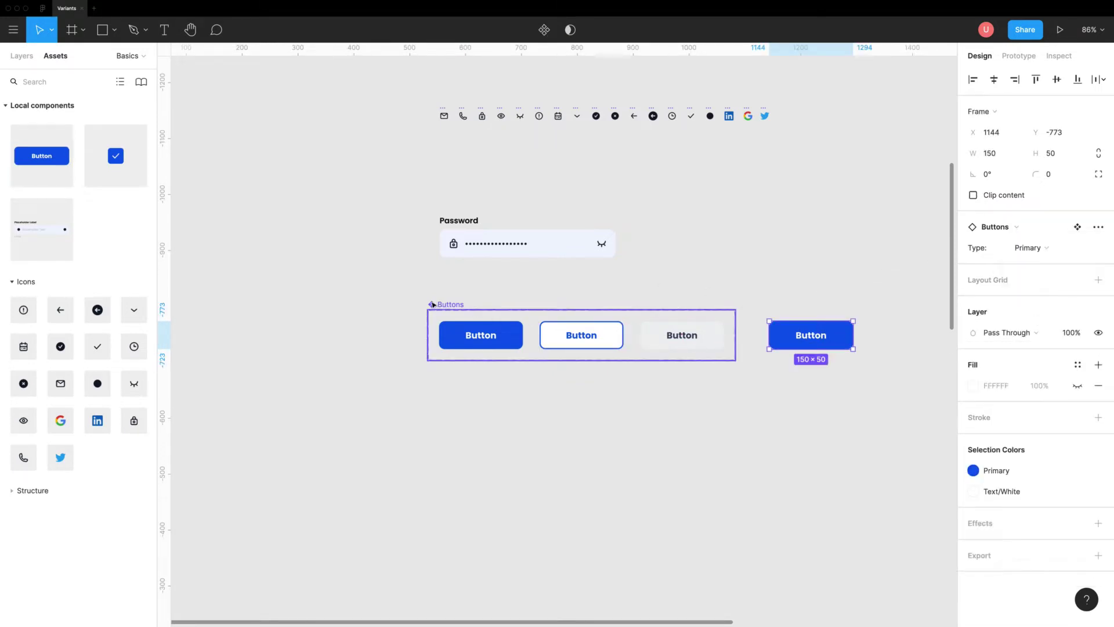
{"action": "left_click", "coordinate": [455, 306]}
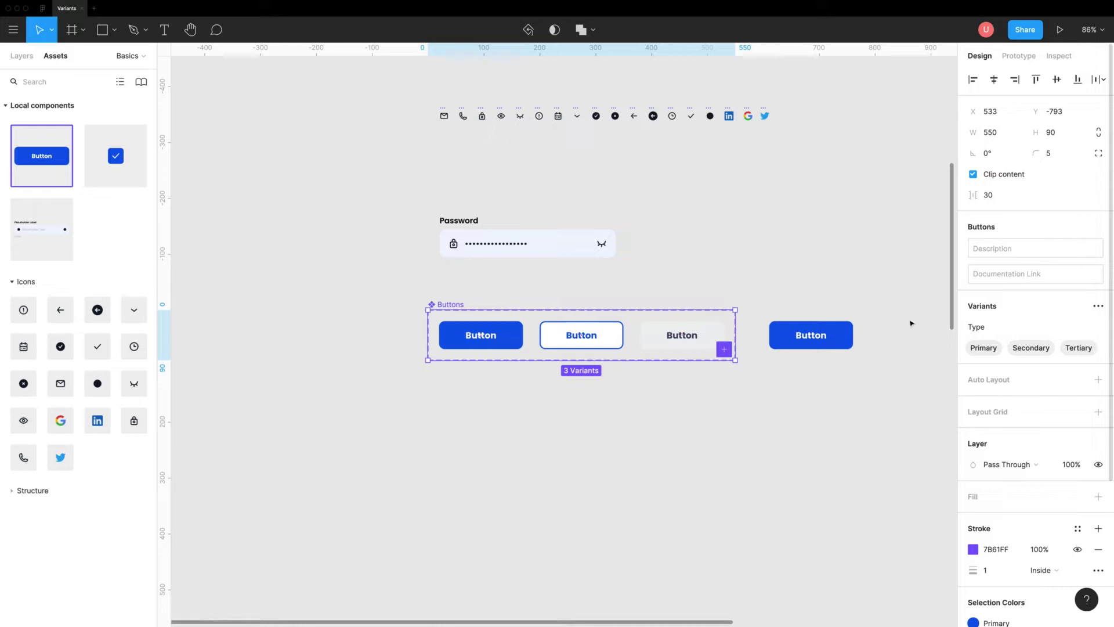
{"action": "scroll", "coordinate": [634, 339], "scroll_direction": "down", "scroll_amount": 3}
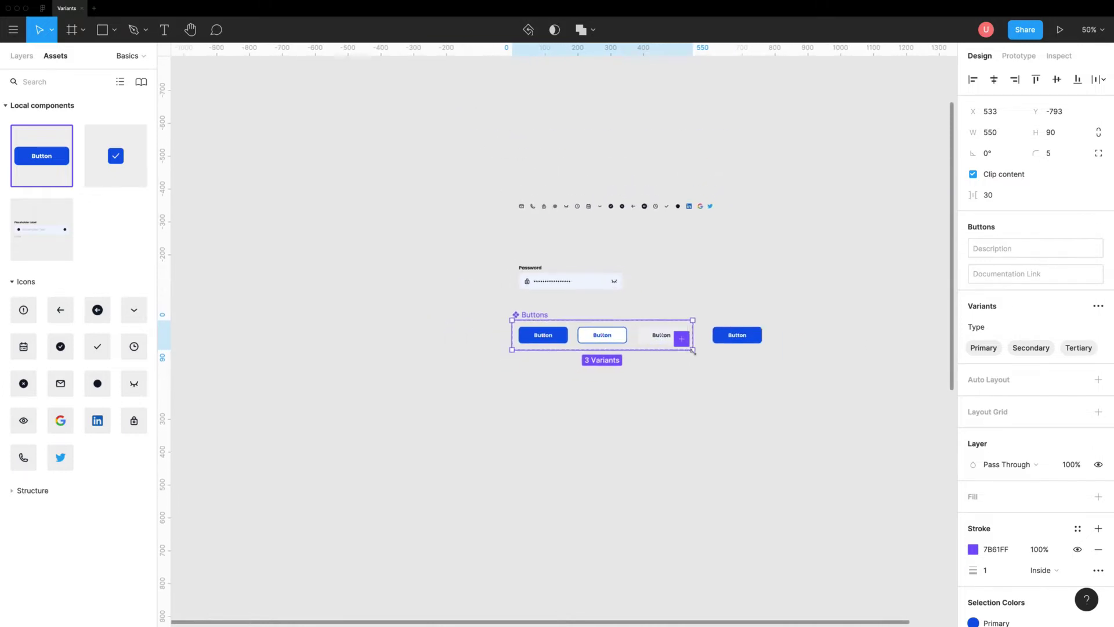
Step: Stretch the Buttons set frame downward and add a State property with value Active
{"action": "left_click_drag", "start_coordinate": [693, 351], "coordinate": [701, 583]}
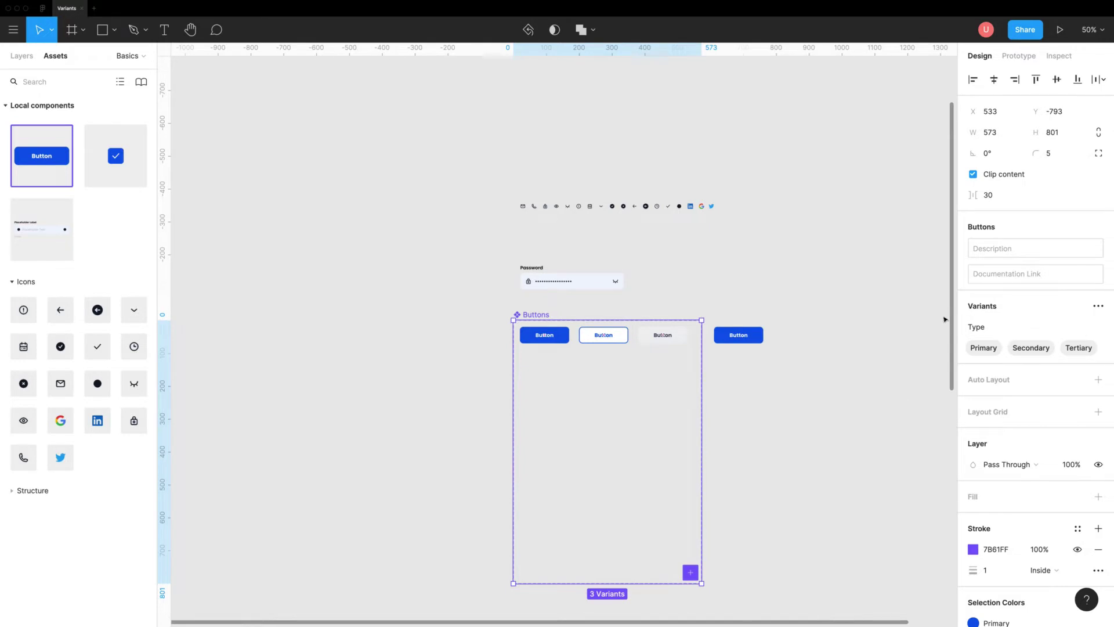
{"action": "left_click", "coordinate": [1095, 308]}
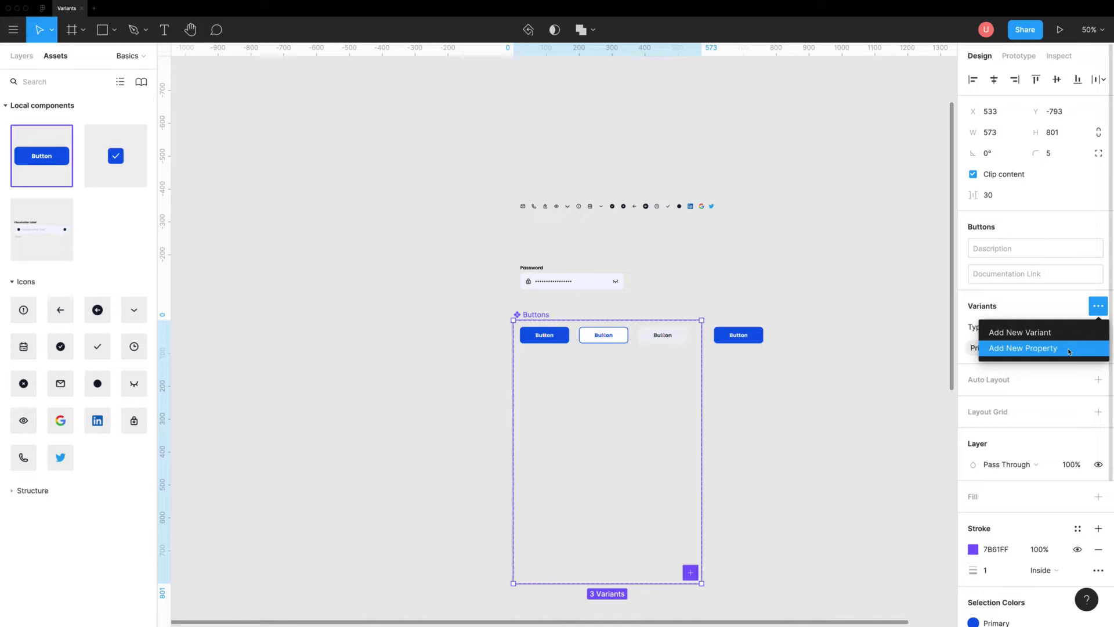
{"action": "left_click", "coordinate": [1069, 349]}
{"action": "type", "text": "State"}
{"action": "key", "text": "Return"}
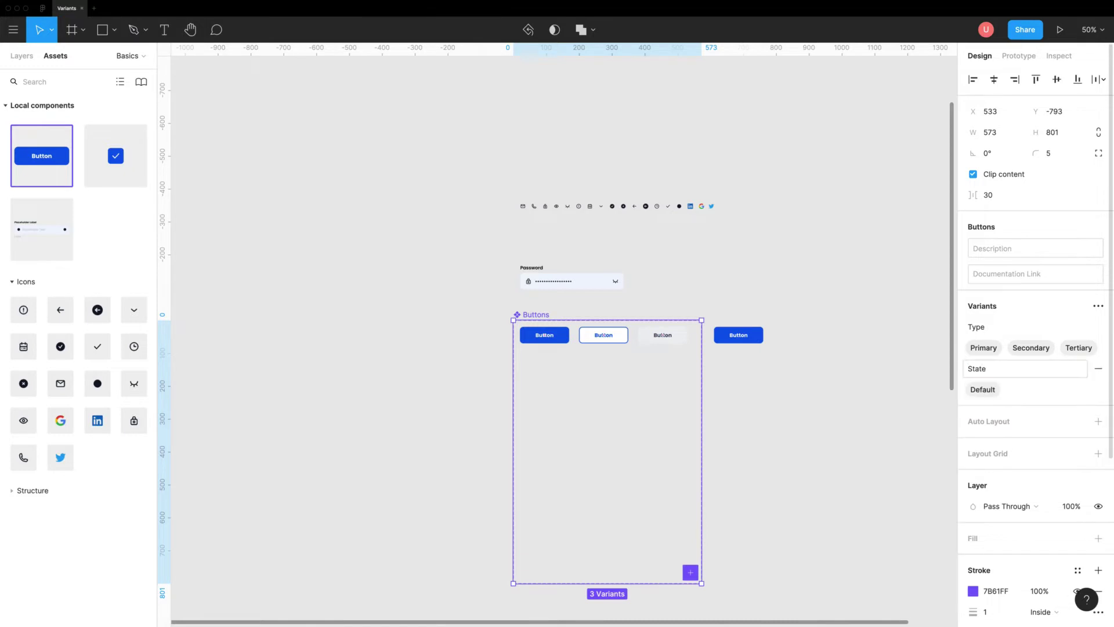
{"action": "double_click", "coordinate": [983, 389]}
{"action": "type", "text": "Active"}
{"action": "key", "text": "Return"}
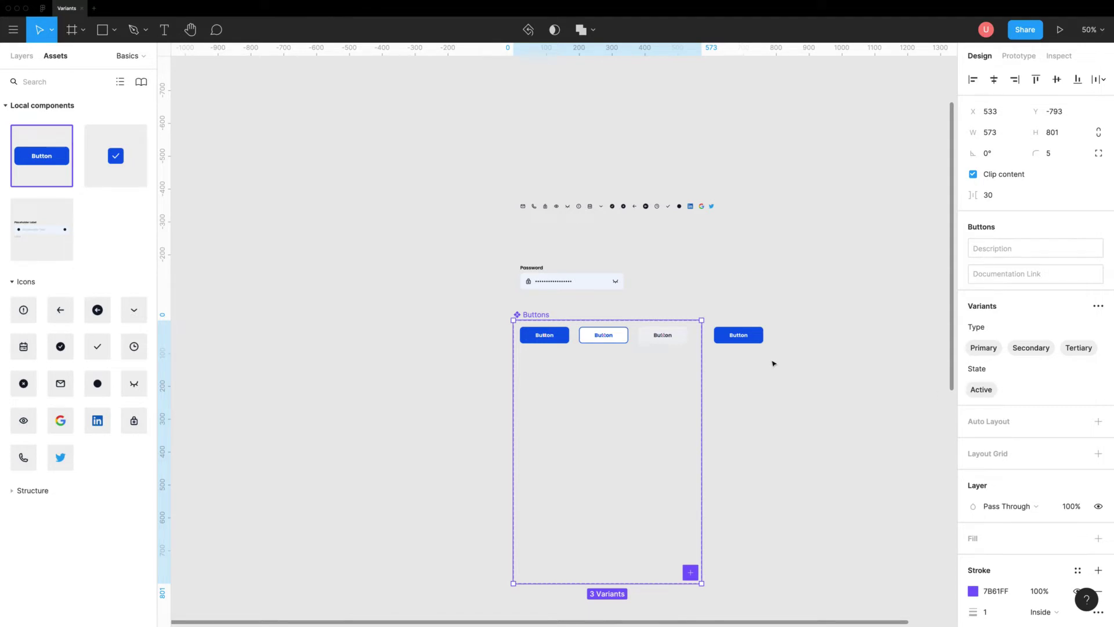
Step: Duplicate the three buttons into a second row with State set to Hover
{"action": "left_click", "coordinate": [547, 338]}
{"action": "left_click_drag", "start_coordinate": [508, 353], "coordinate": [687, 329]}
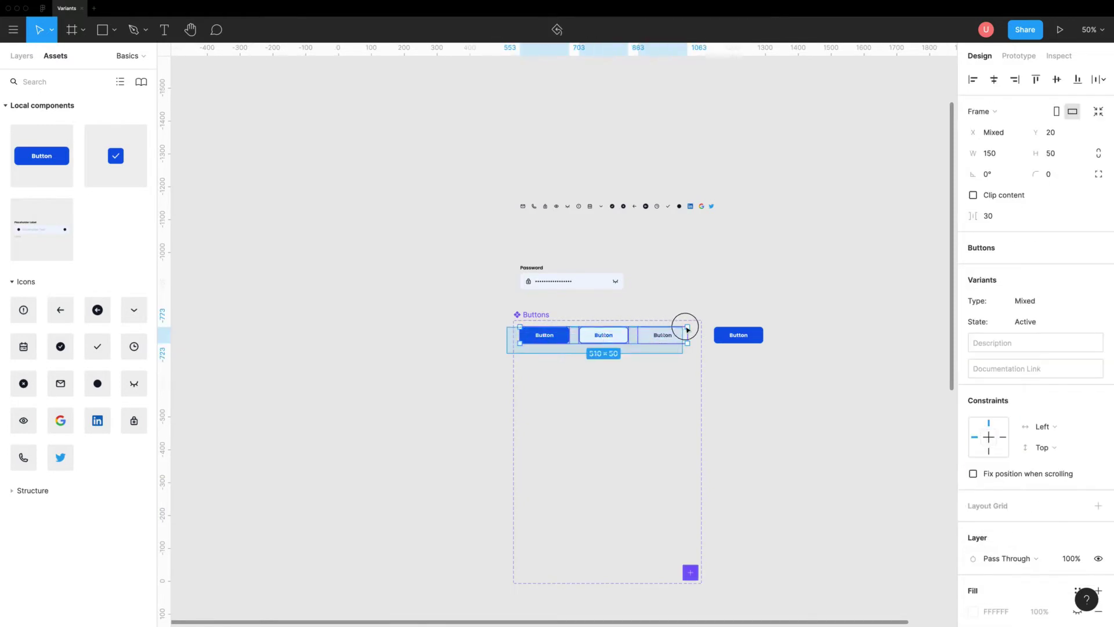
{"action": "key", "text": "ctrl+d"}
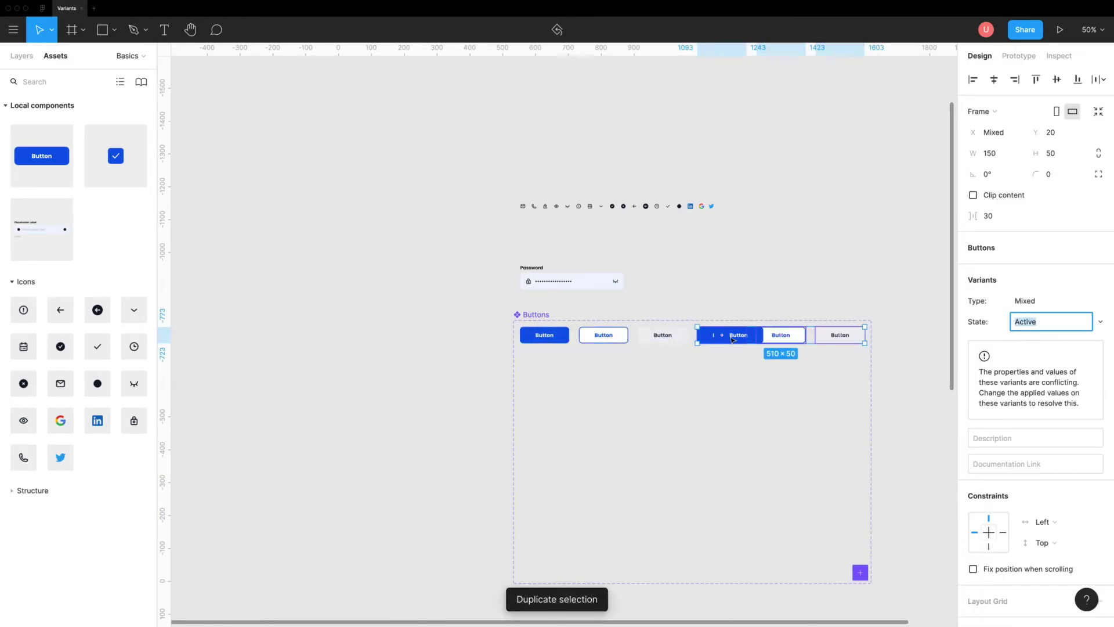
{"action": "left_click_drag", "start_coordinate": [795, 341], "coordinate": [614, 365]}
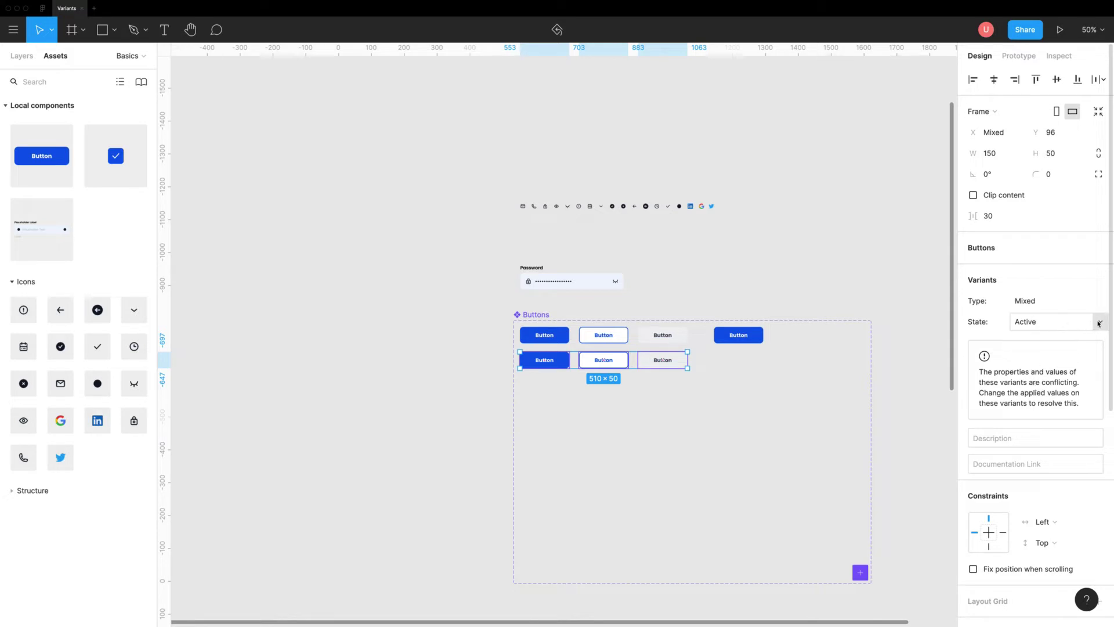
{"action": "left_click", "coordinate": [1065, 324]}
{"action": "type", "text": "Hover"}
{"action": "key", "text": "Return"}
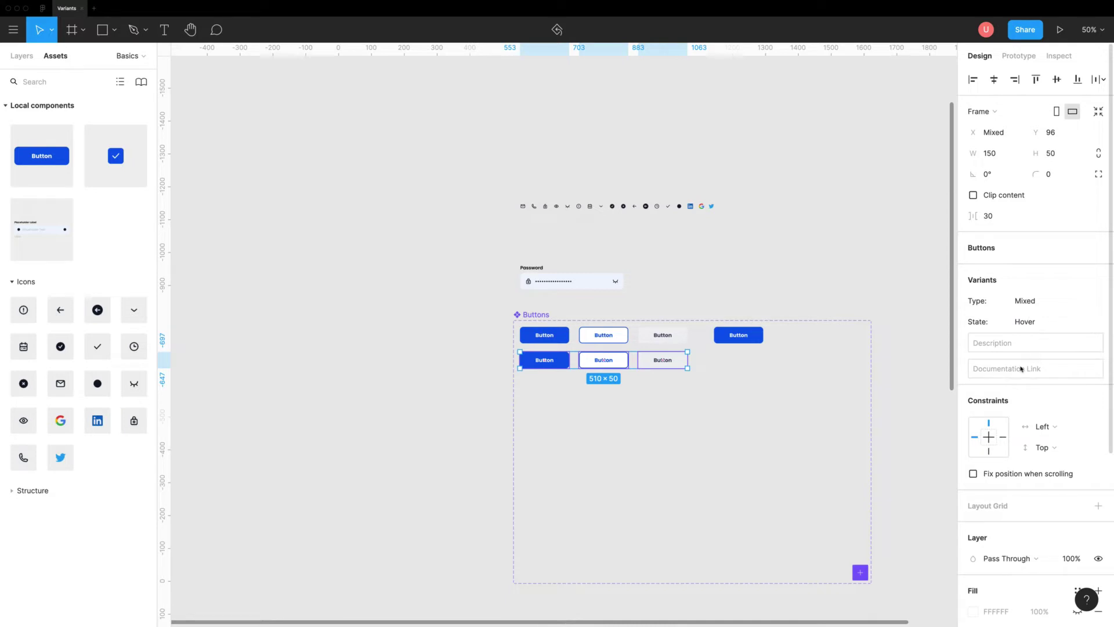
Step: Apply the darker Button/Hover fill to the Primary hover button
{"action": "left_click", "coordinate": [932, 351]}
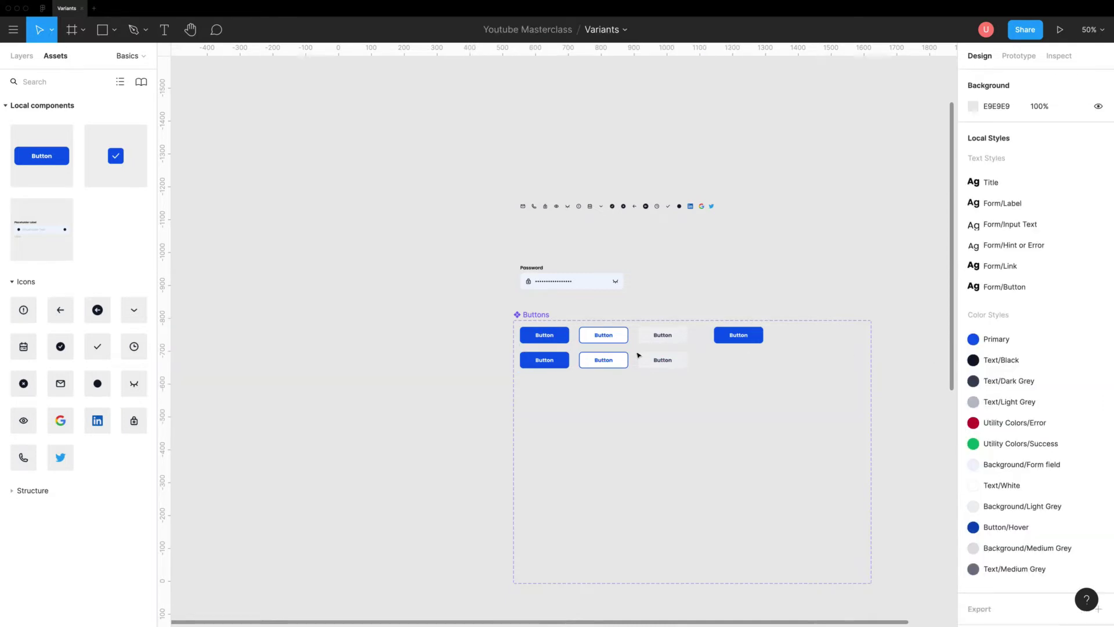
{"action": "left_click", "coordinate": [544, 360]}
{"action": "left_click", "coordinate": [604, 359]}
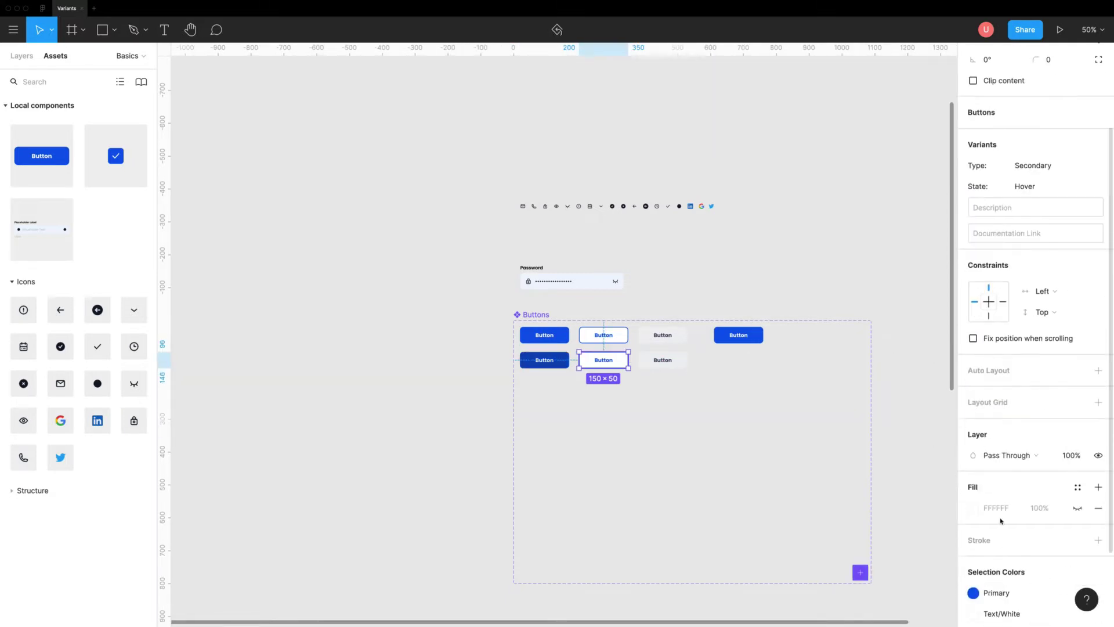
{"action": "left_click", "coordinate": [973, 592]}
{"action": "scroll", "coordinate": [866, 582], "scroll_direction": "down", "scroll_amount": 2}
Step: Give the Tertiary hover button a Medium Grey fill and move the spare button outside the set
{"action": "left_click", "coordinate": [662, 360]}
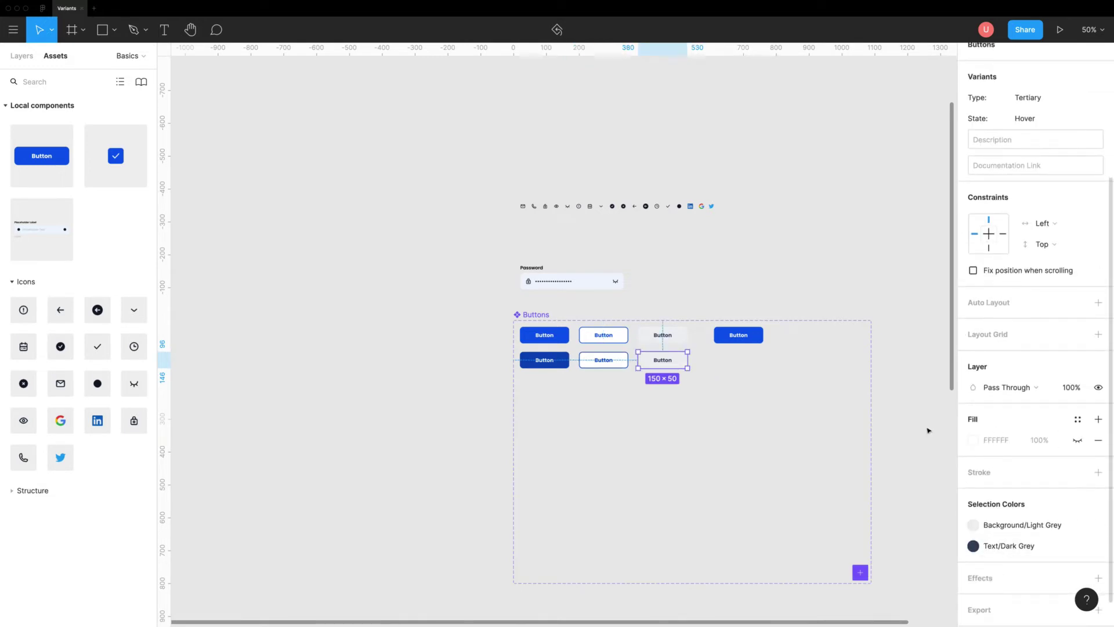
{"action": "left_click", "coordinate": [1078, 513]}
{"action": "left_click", "coordinate": [973, 326]}
{"action": "scroll", "coordinate": [1007, 479], "scroll_direction": "down", "scroll_amount": 1}
{"action": "left_click", "coordinate": [1007, 480]}
{"action": "left_click", "coordinate": [740, 380]}
{"action": "left_click_drag", "start_coordinate": [738, 336], "coordinate": [907, 335]}
{"action": "left_click", "coordinate": [610, 420]}
Step: Add a Pressed variant to the Buttons set and give the pressed primary button an inner shadow
{"action": "left_click", "coordinate": [545, 327]}
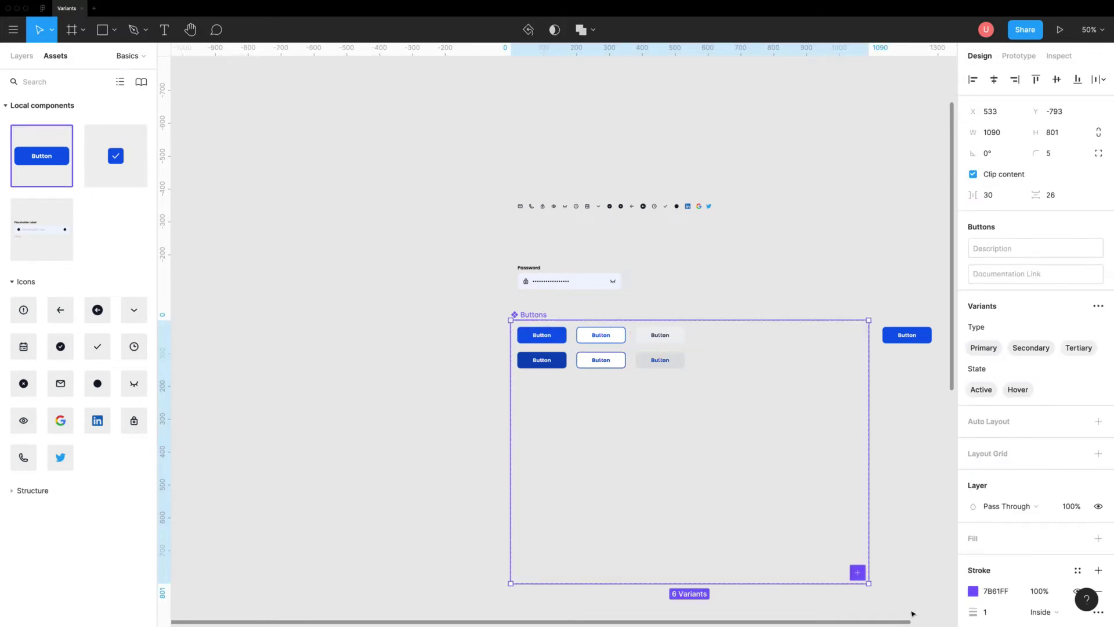
{"action": "left_click", "coordinate": [860, 581]}
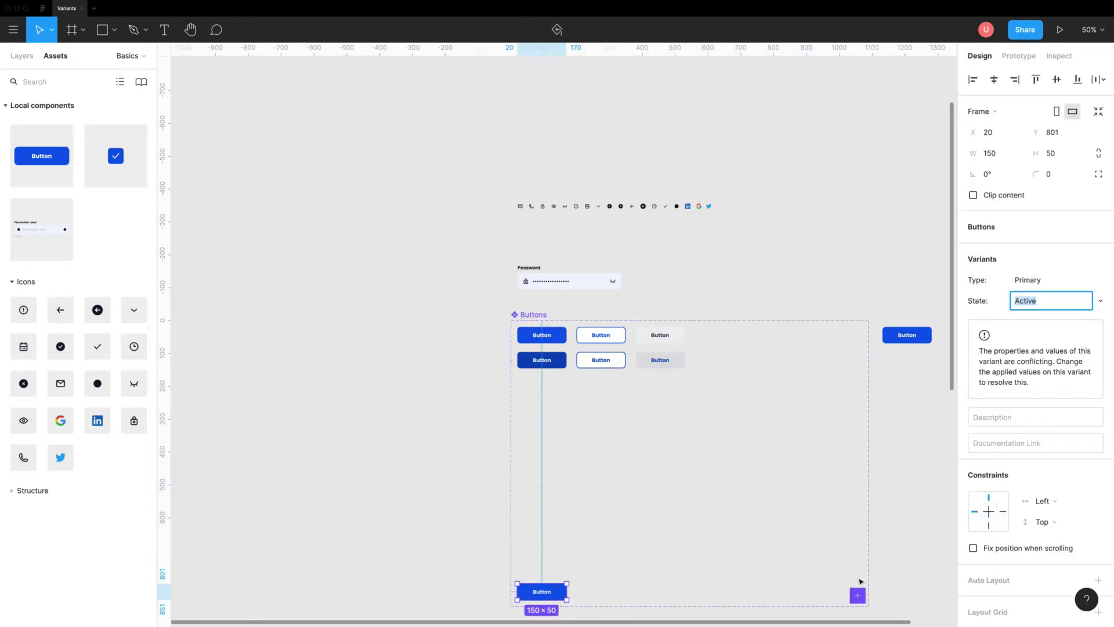
{"action": "type", "text": "Pressed"}
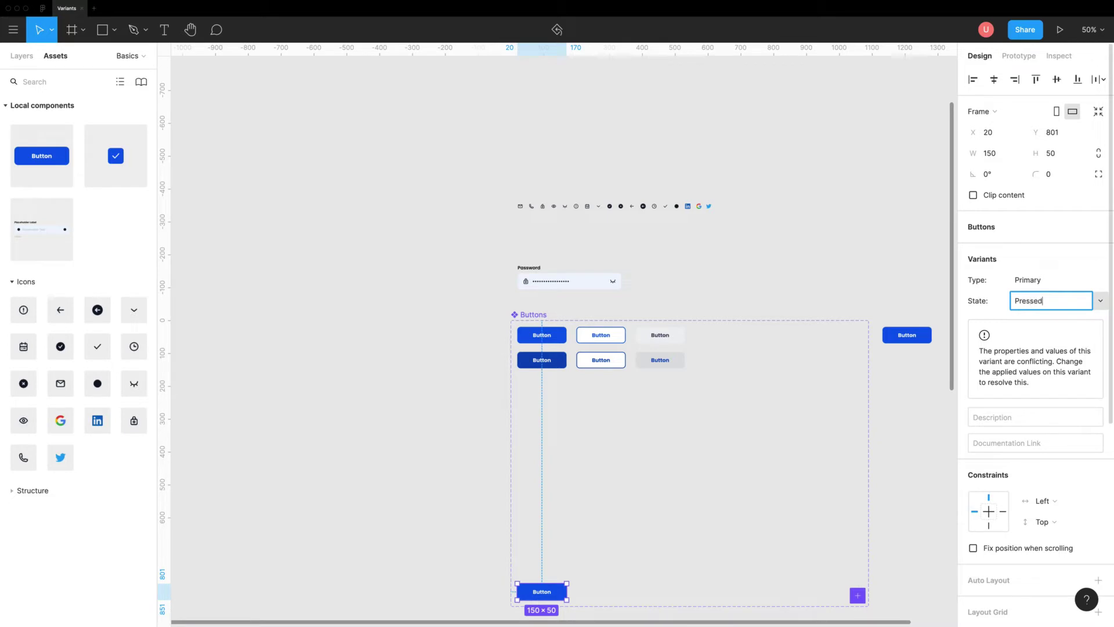
{"action": "key", "text": "Return"}
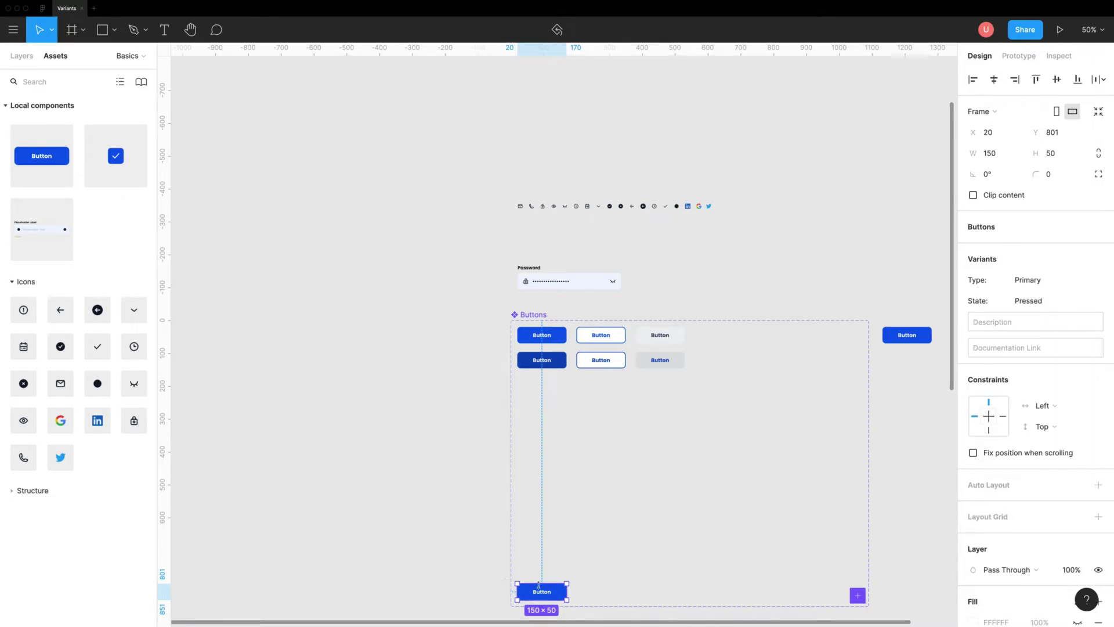
{"action": "left_click_drag", "start_coordinate": [539, 586], "coordinate": [540, 387]}
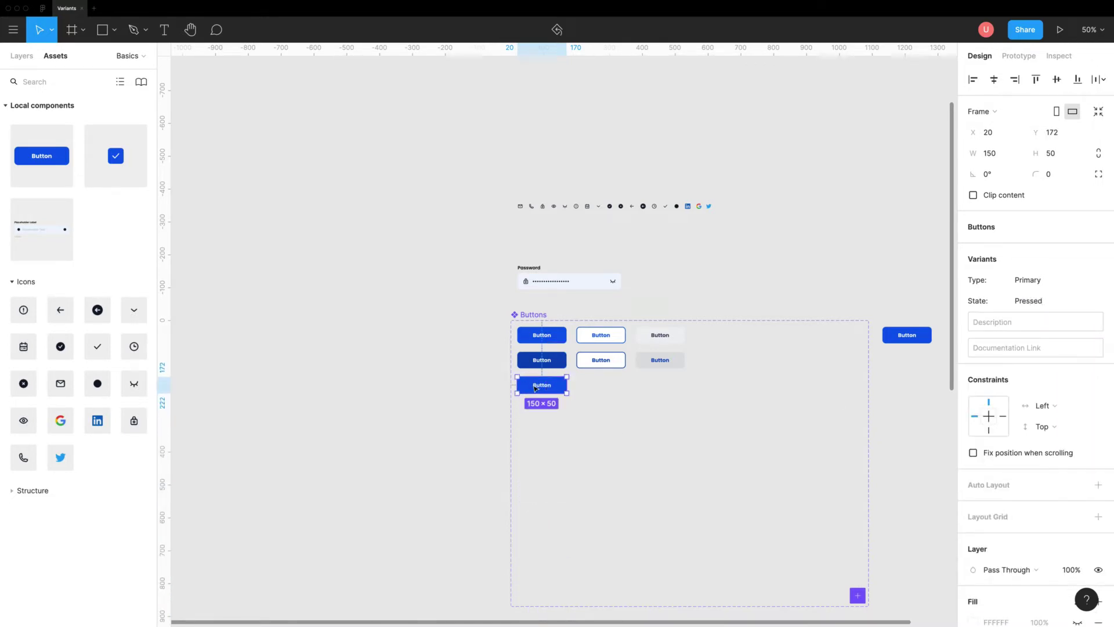
{"action": "scroll", "coordinate": [1057, 435], "scroll_direction": "down", "scroll_amount": 5}
{"action": "left_click", "coordinate": [1098, 546]}
{"action": "left_click", "coordinate": [1010, 564]}
{"action": "key", "text": "Escape"}
{"action": "scroll", "coordinate": [621, 398], "scroll_direction": "up", "scroll_amount": 5, "text": "ctrl"}
{"action": "left_click", "coordinate": [470, 373]}
{"action": "scroll", "coordinate": [523, 345], "scroll_direction": "down", "scroll_amount": 3, "text": "ctrl"}
Step: Copy the secondary and tertiary hover buttons into row three as Pressed buttons with drop shadows
{"action": "left_click", "coordinate": [533, 326]}
{"action": "left_click", "coordinate": [606, 325], "text": "shift"}
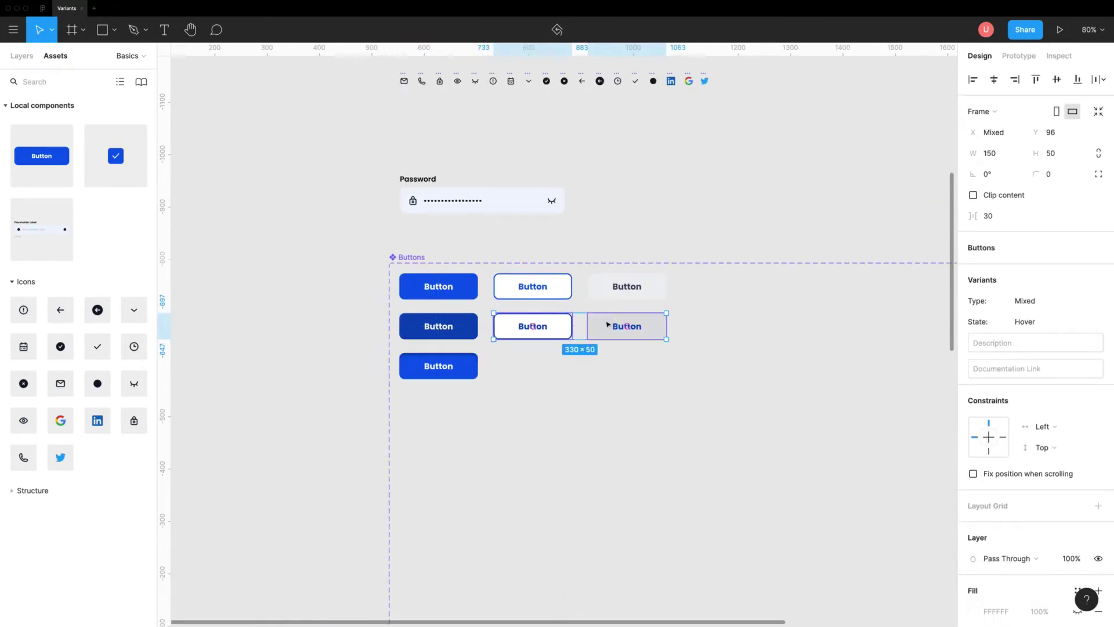
{"action": "left_click_drag", "start_coordinate": [606, 324], "coordinate": [604, 363]}
{"action": "left_click", "coordinate": [562, 368]}
{"action": "left_click", "coordinate": [1031, 281]}
{"action": "left_click", "coordinate": [606, 361]}
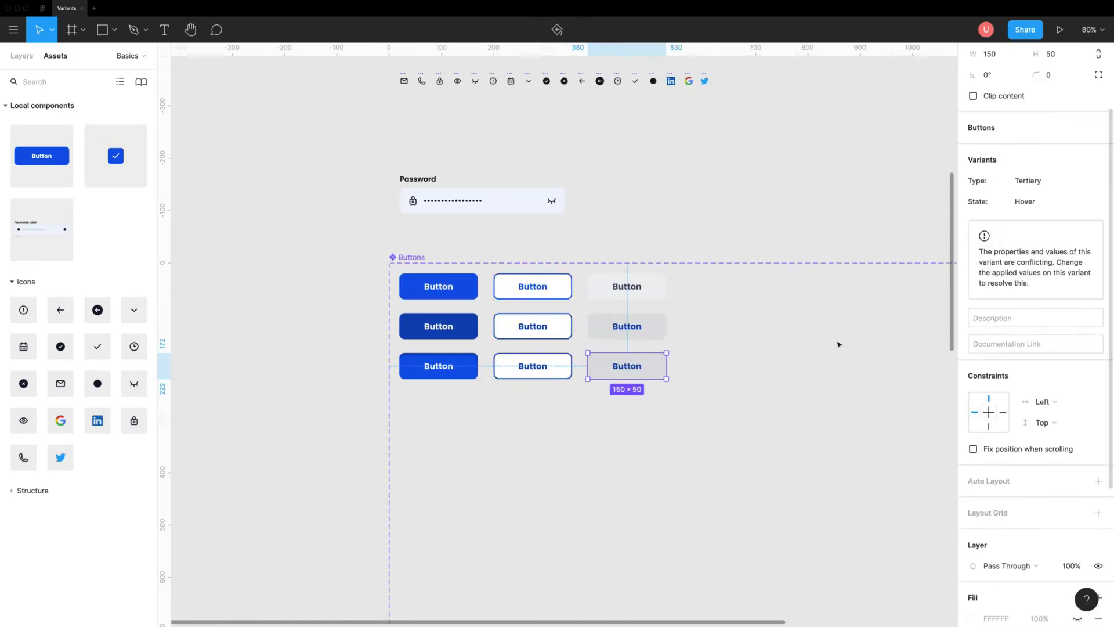
{"action": "left_click", "coordinate": [1027, 276]}
{"action": "left_click", "coordinate": [1026, 313]}
{"action": "left_click", "coordinate": [533, 366], "text": "shift"}
{"action": "scroll", "coordinate": [1037, 436], "scroll_direction": "down", "scroll_amount": 1}
{"action": "left_click", "coordinate": [1098, 546]}
{"action": "left_click", "coordinate": [764, 467]}
Step: Duplicate the three hover buttons into a fourth row for the Disabled state
{"action": "left_click", "coordinate": [445, 326]}
{"action": "left_click", "coordinate": [523, 325], "text": "shift"}
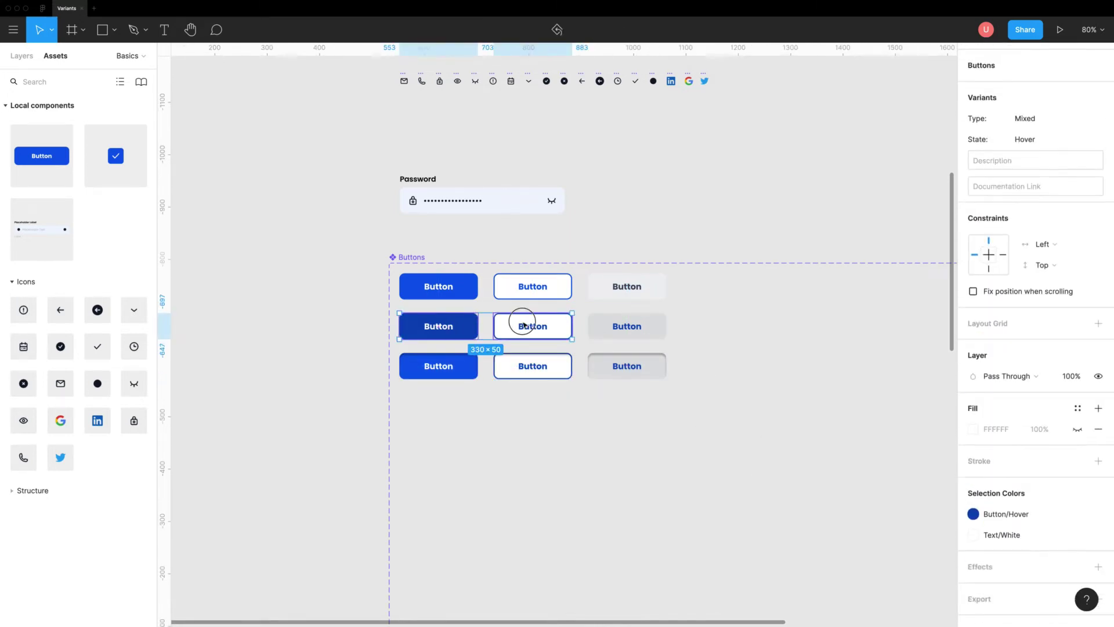
{"action": "left_click", "coordinate": [622, 326], "text": "shift"}
{"action": "key", "text": "ctrl+d"}
{"action": "mouse_move", "coordinate": [623, 329]}
{"action": "left_mouse_down"}
{"action": "mouse_move", "coordinate": [598, 373]}
{"action": "mouse_move", "coordinate": [601, 408]}
{"action": "left_mouse_up"}
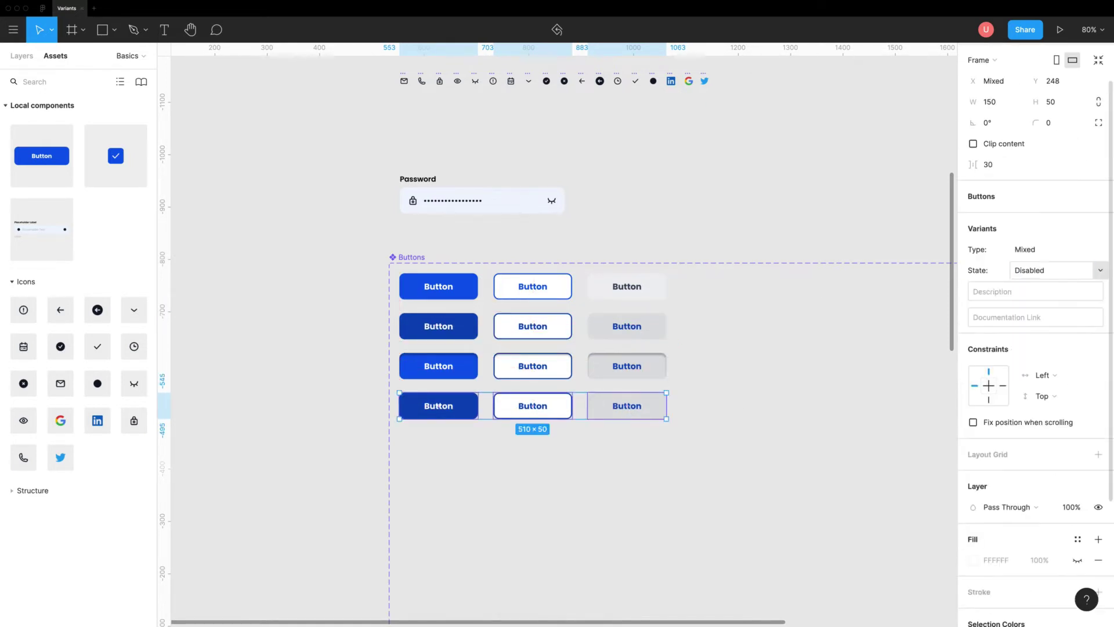
{"action": "scroll", "coordinate": [1036, 522], "scroll_direction": "down", "scroll_amount": 3}
Step: Give the first and middle disabled buttons light grey fills and faded light grey text
{"action": "left_click", "coordinate": [1015, 563]}
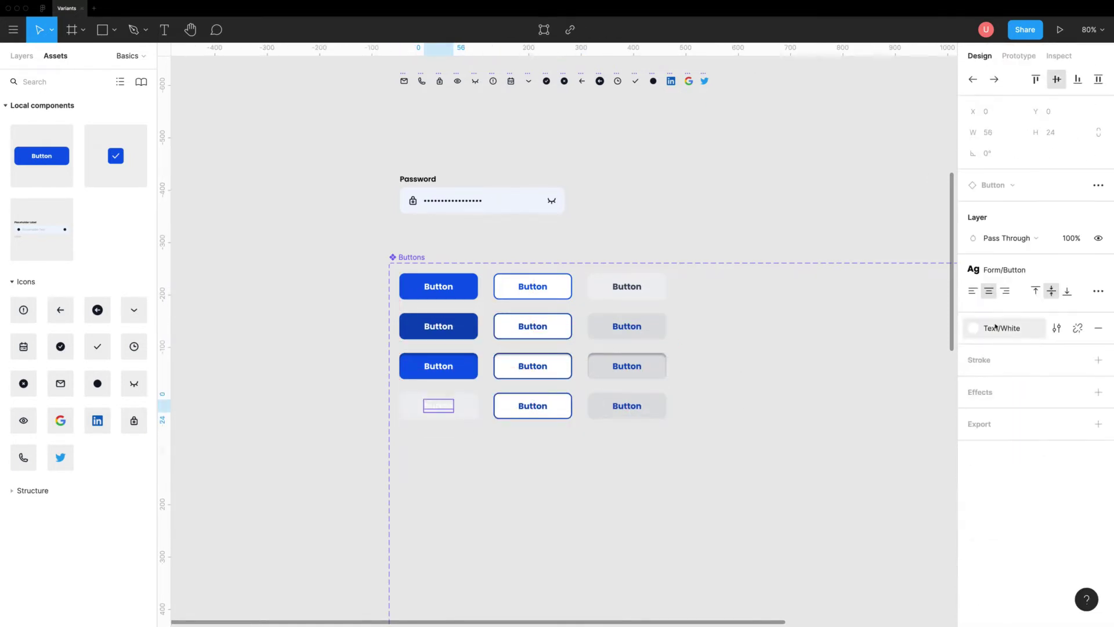
{"action": "left_click", "coordinate": [1009, 468]}
{"action": "key", "text": "shift+Return"}
{"action": "key", "text": "Tab"}
{"action": "left_click", "coordinate": [987, 534]}
{"action": "key", "text": "Return"}
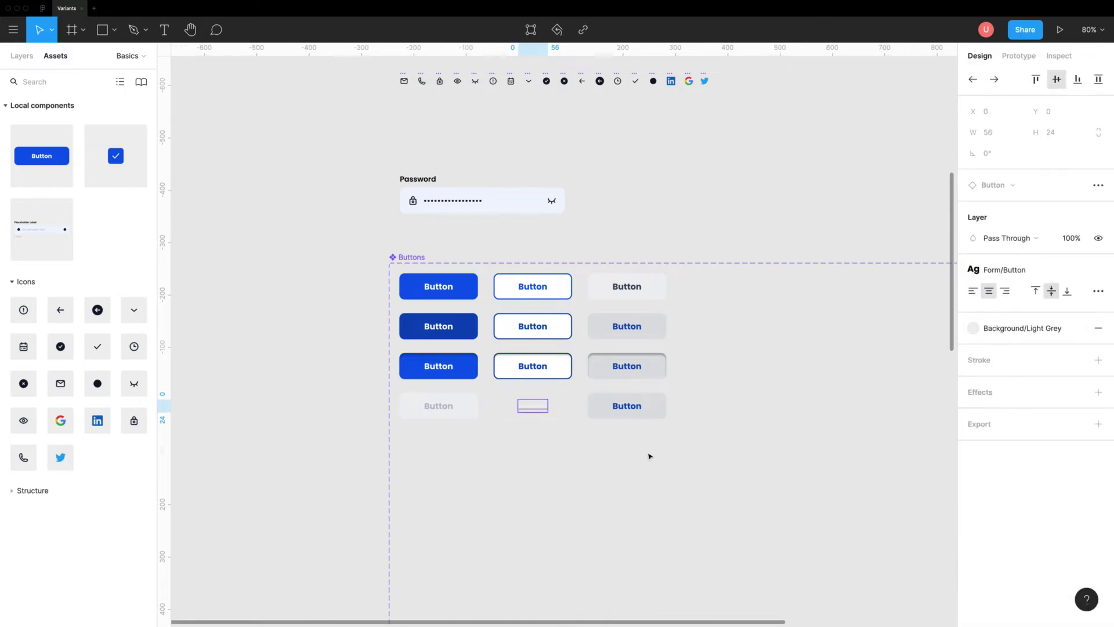
{"action": "left_click", "coordinate": [1010, 329]}
{"action": "left_click", "coordinate": [973, 328]}
Step: Apply the light grey colour style to the tertiary disabled button's text
{"action": "left_click", "coordinate": [1012, 413]}
{"action": "key", "text": "shift+Return"}
{"action": "key", "text": "Tab"}
{"action": "key", "text": "Return"}
{"action": "left_click", "coordinate": [973, 329]}
{"action": "left_click", "coordinate": [638, 485]}
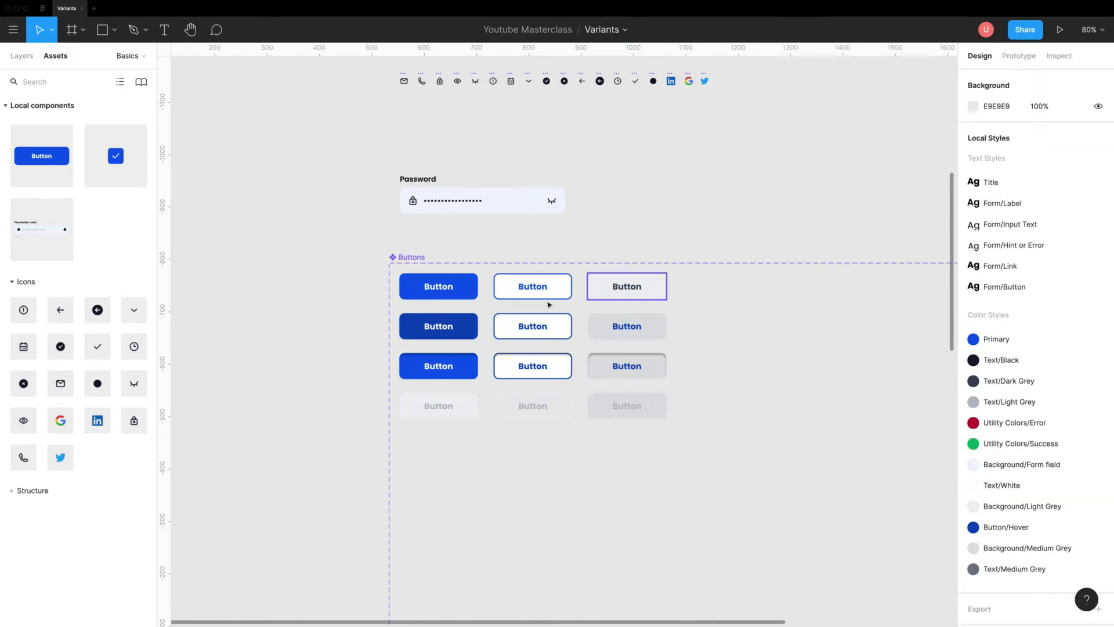
{"action": "scroll", "coordinate": [540, 309], "scroll_direction": "down", "scroll_amount": 3}
Step: Add a third variant property named Icon to the Buttons set and rename its value to Without
{"action": "left_click", "coordinate": [449, 268]}
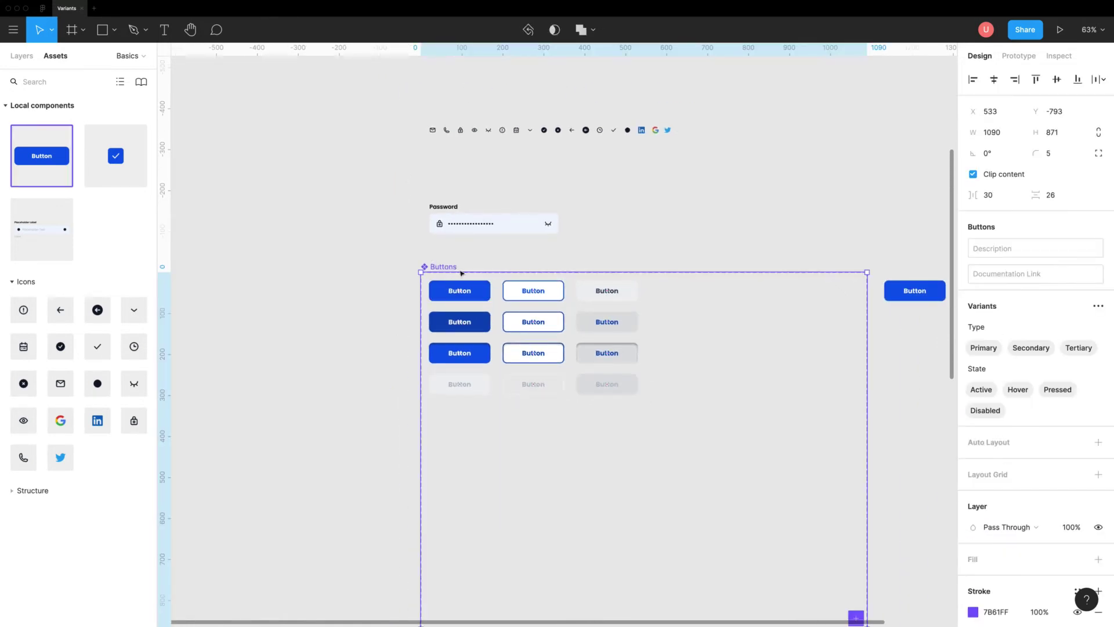
{"action": "left_click", "coordinate": [1099, 306]}
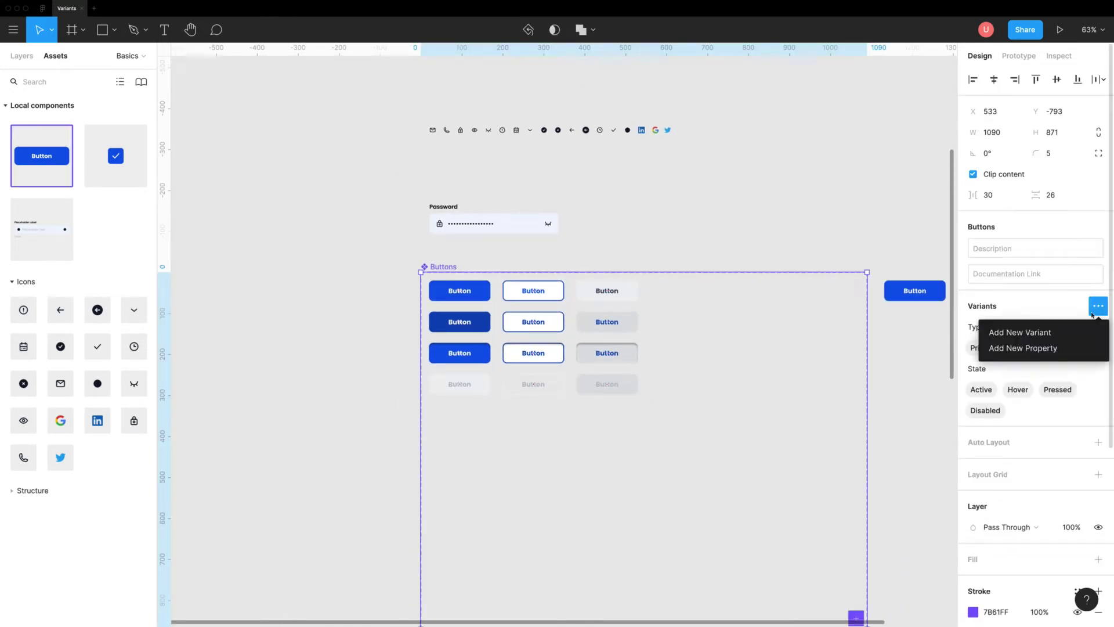
{"action": "left_click", "coordinate": [1071, 345]}
{"action": "type", "text": "Icon"}
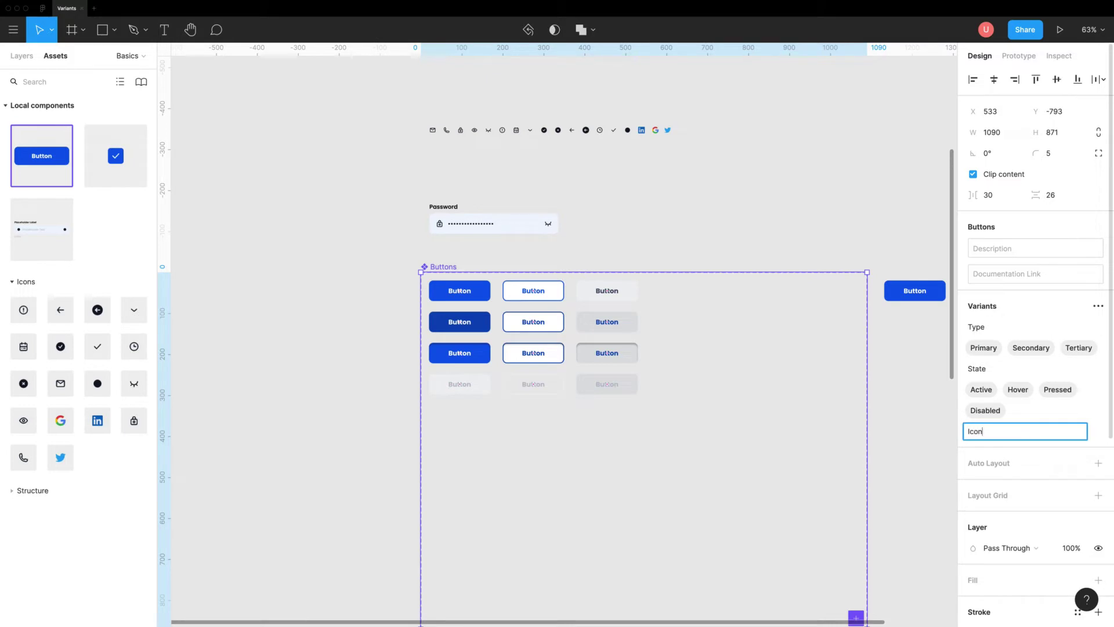
{"action": "key", "text": "Return"}
{"action": "double_click", "coordinate": [982, 450]}
{"action": "type", "text": "Without"}
{"action": "key", "text": "Return"}
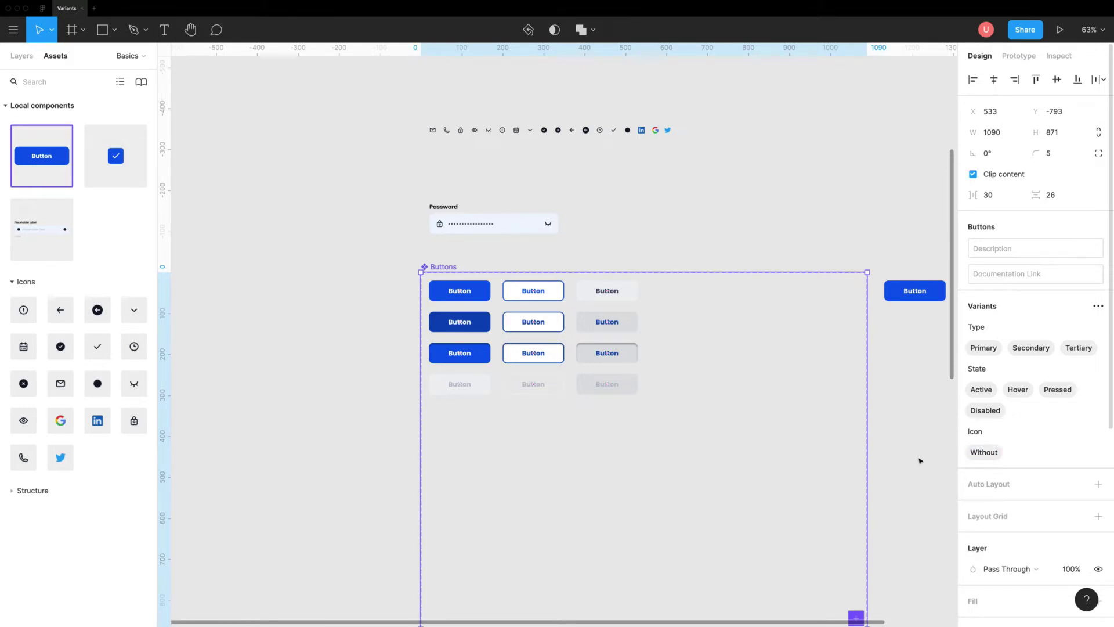
{"action": "left_click", "coordinate": [612, 294]}
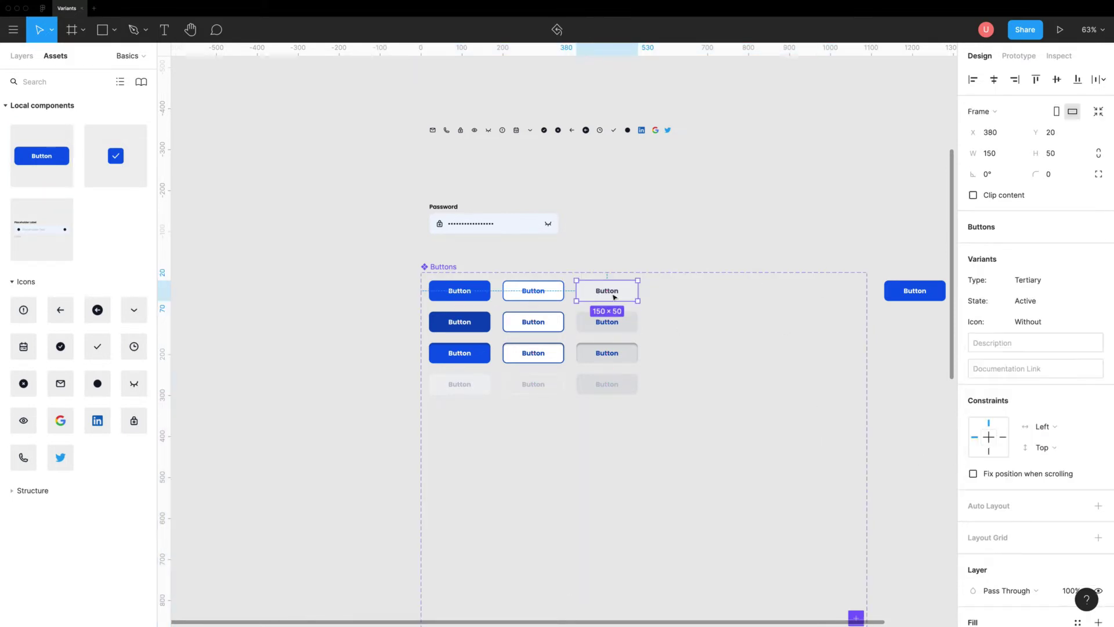
{"action": "left_click", "coordinate": [905, 324]}
{"action": "scroll", "coordinate": [786, 318], "scroll_direction": "right", "scroll_amount": 1}
Step: Duplicate all twelve button variants and give the copies a new Icon value, With
{"action": "mouse_move", "coordinate": [378, 420]}
{"action": "left_mouse_down"}
{"action": "mouse_move", "coordinate": [615, 279]}
{"action": "mouse_move", "coordinate": [774, 294]}
{"action": "left_mouse_up"}
{"action": "key", "text": "ctrl+d"}
{"action": "left_click", "coordinate": [1100, 343]}
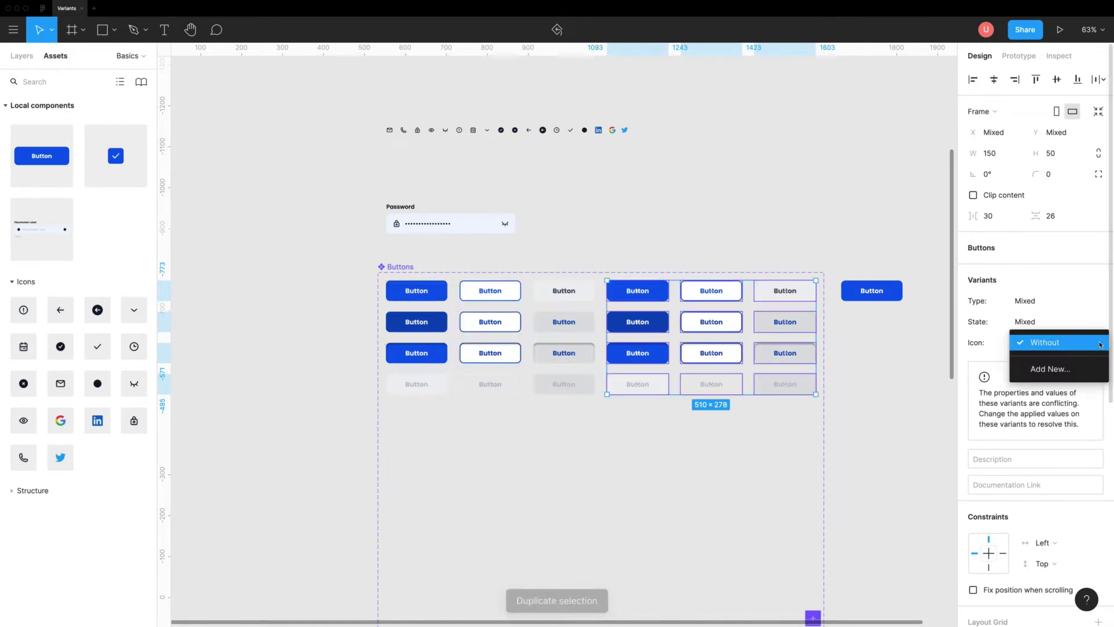
{"action": "left_click", "coordinate": [1048, 368]}
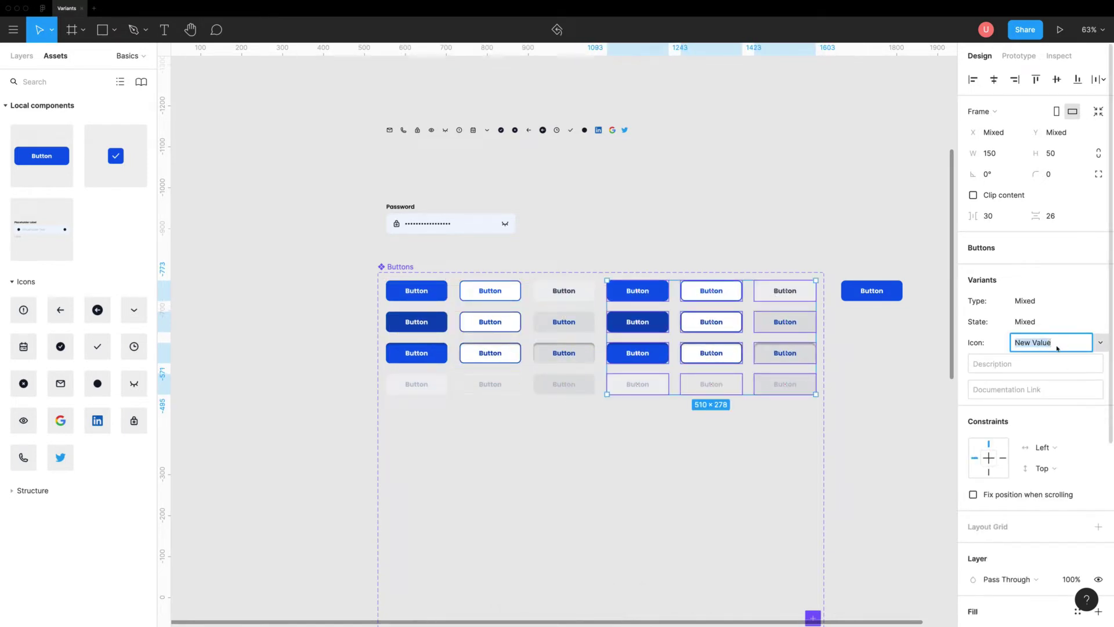
{"action": "type", "text": "with"}
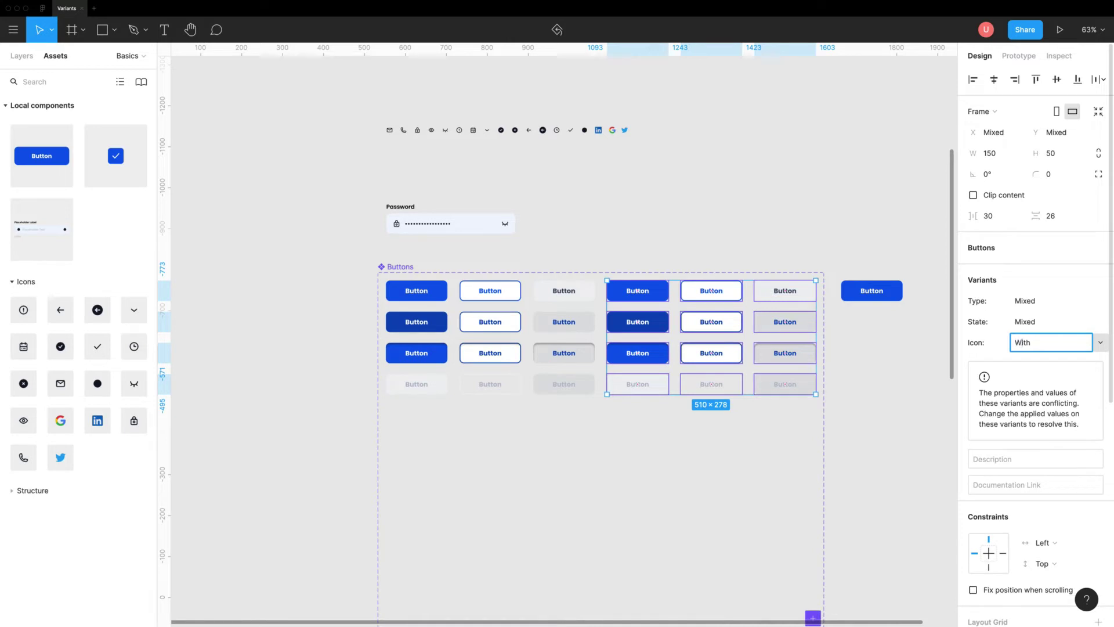
{"action": "key", "text": "Return"}
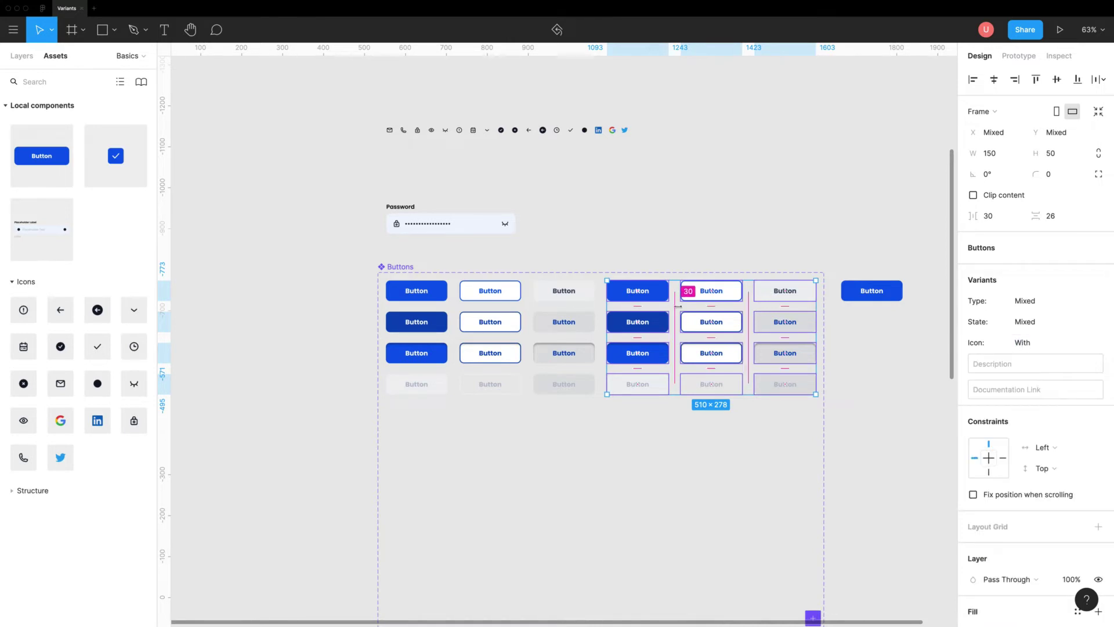
{"action": "left_click", "coordinate": [859, 340]}
Step: Reveal the icons in the With-grid buttons and colour the sixth button's dot Dark Grey
{"action": "double_click", "coordinate": [654, 300]}
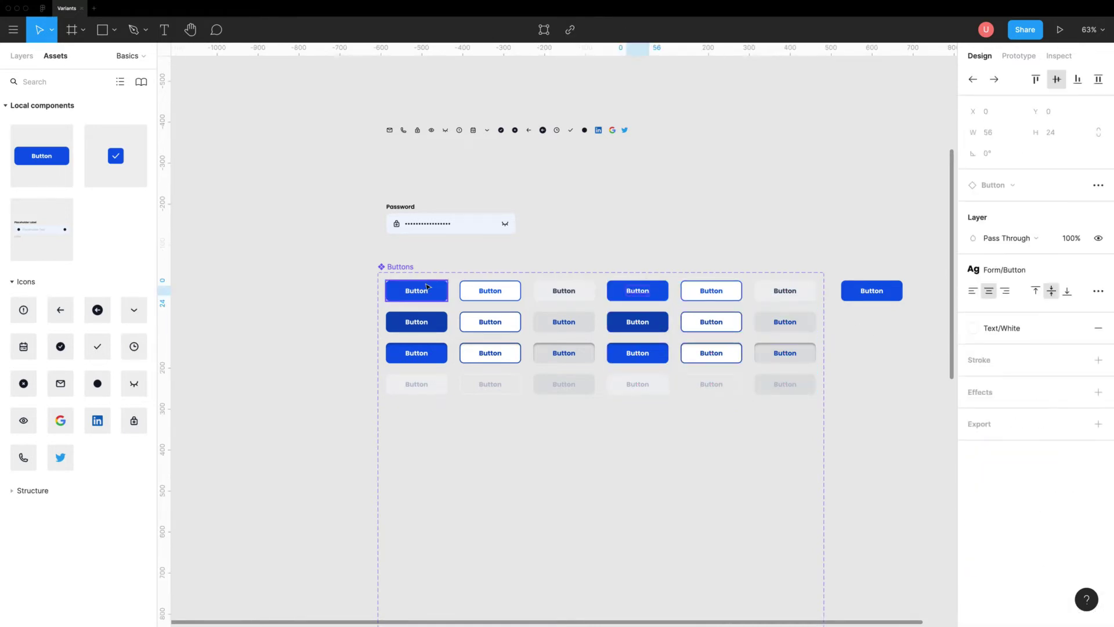
{"action": "left_click", "coordinate": [27, 62]}
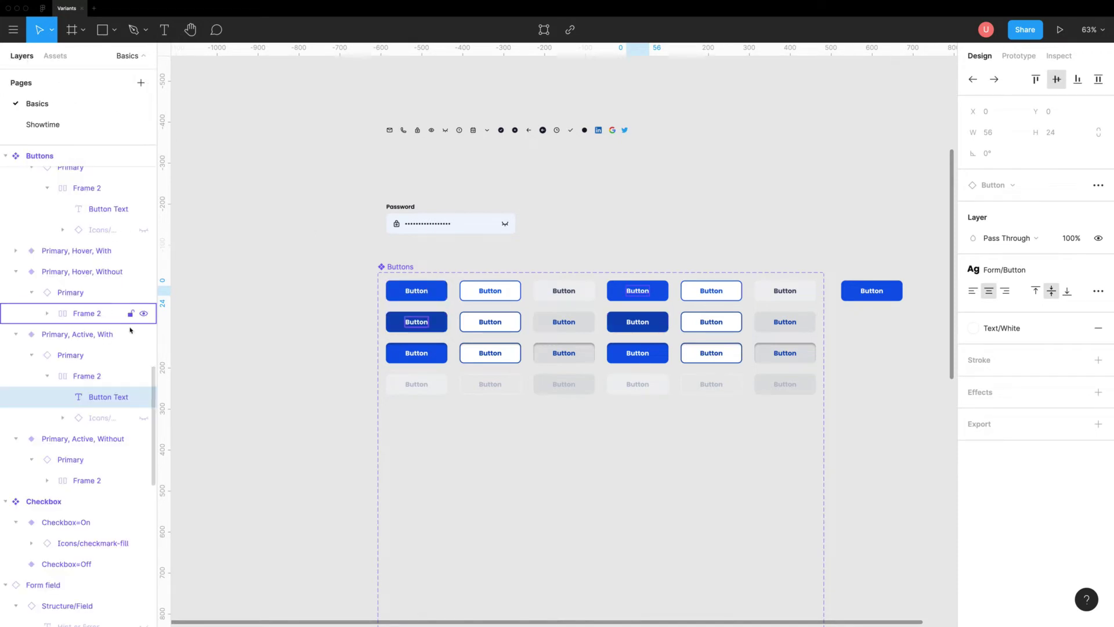
{"action": "left_click", "coordinate": [142, 417]}
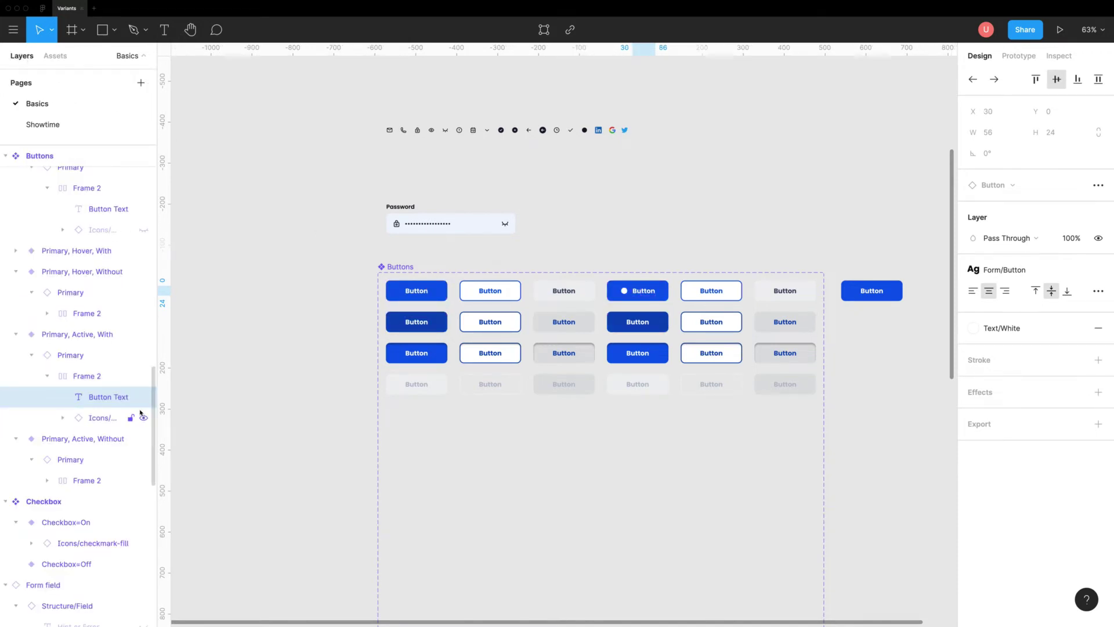
{"action": "left_click", "coordinate": [710, 289]}
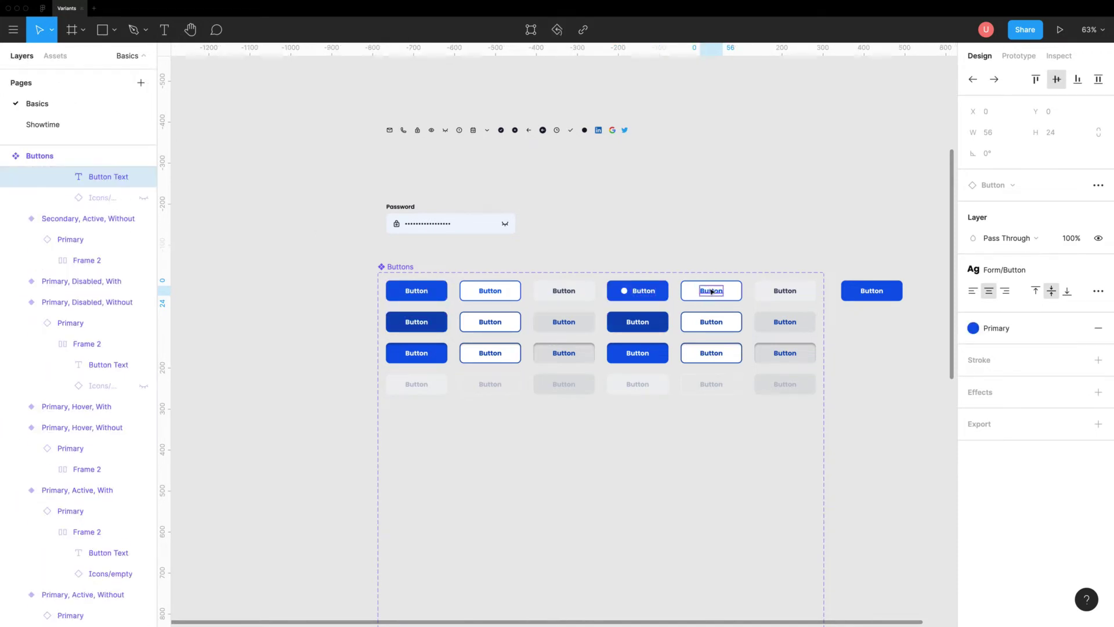
{"action": "left_click", "coordinate": [144, 198]}
{"action": "left_click", "coordinate": [785, 290]}
{"action": "left_click", "coordinate": [144, 238]}
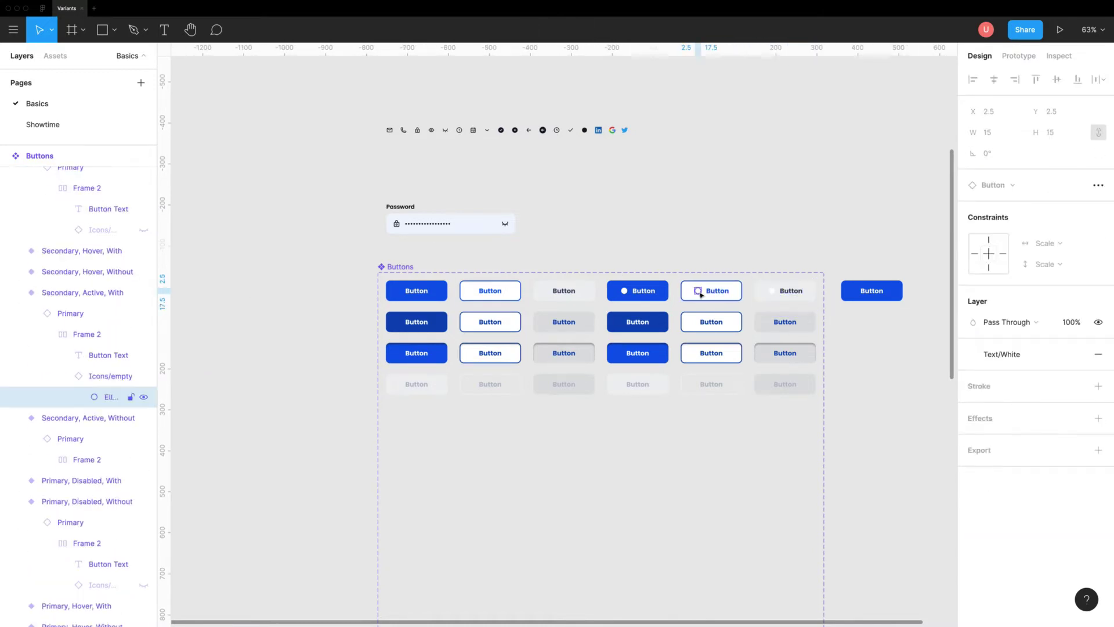
{"action": "left_click", "coordinate": [1001, 354]}
{"action": "left_click", "coordinate": [1001, 475]}
{"action": "left_click", "coordinate": [711, 322]}
Step: Show the icon in more variants and colour the third-row sixth button's dot Primary blue
{"action": "left_click", "coordinate": [143, 197]}
{"action": "left_click", "coordinate": [699, 325]}
{"action": "left_click", "coordinate": [787, 321]}
{"action": "left_click", "coordinate": [697, 384]}
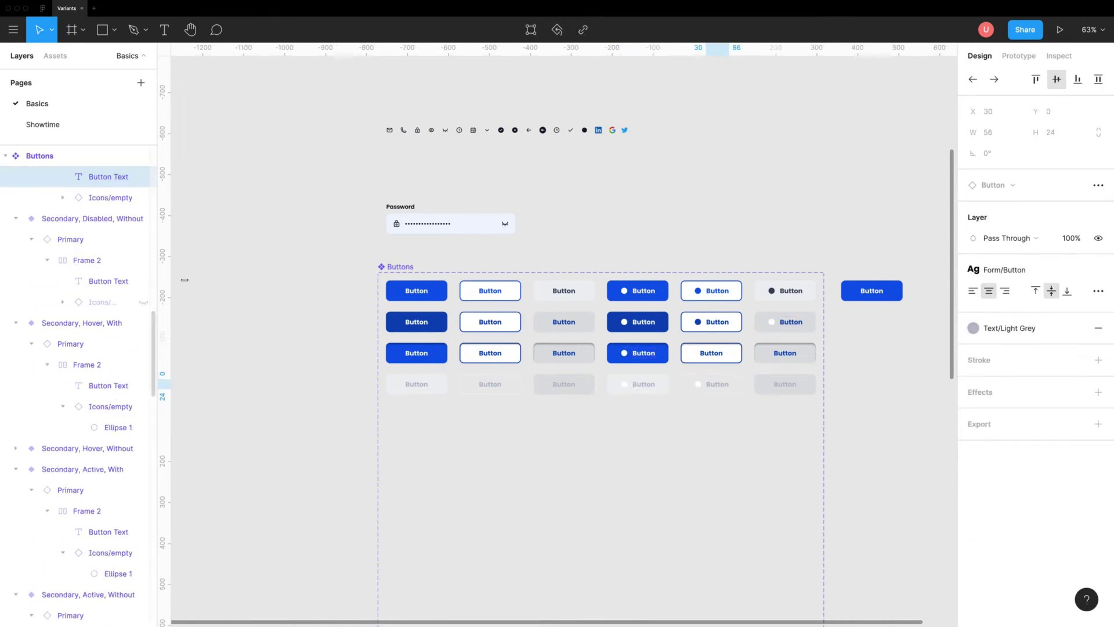
{"action": "left_click", "coordinate": [786, 384]}
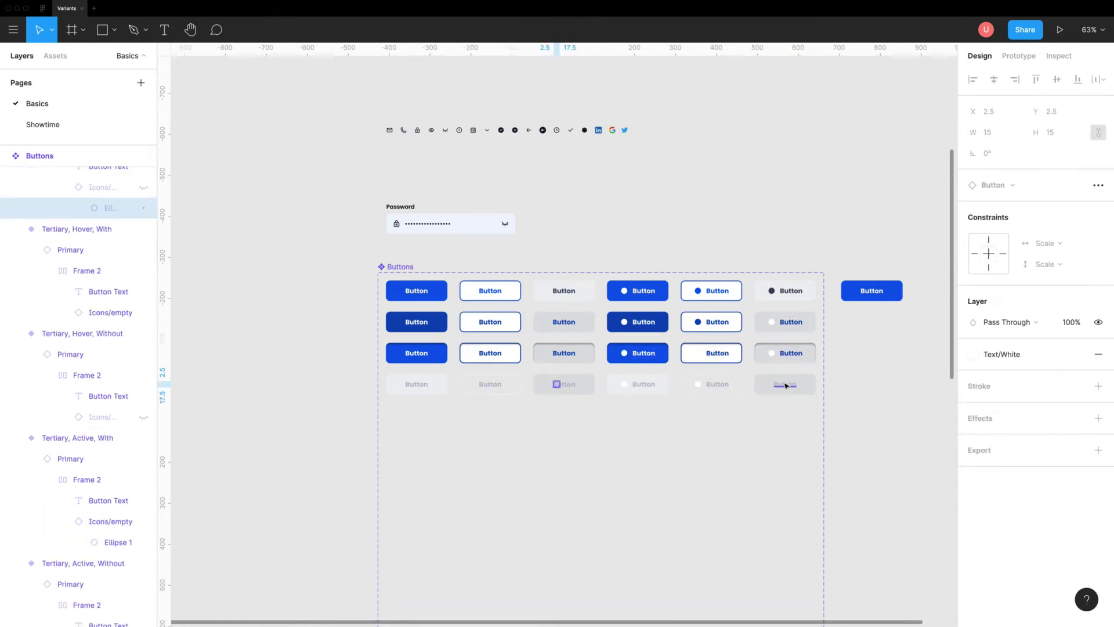
{"action": "left_click", "coordinate": [247, 315]}
{"action": "left_click", "coordinate": [786, 352]}
{"action": "left_click", "coordinate": [1001, 353]}
Step: Set the disabled row's icon dots to grey
{"action": "left_click", "coordinate": [1007, 505]}
{"action": "left_click", "coordinate": [778, 384]}
{"action": "left_click", "coordinate": [698, 384]}
{"action": "key", "text": "ctrl+alt+v"}
{"action": "left_click", "coordinate": [913, 479]}
{"action": "scroll", "coordinate": [783, 348], "scroll_direction": "right", "scroll_amount": 5}
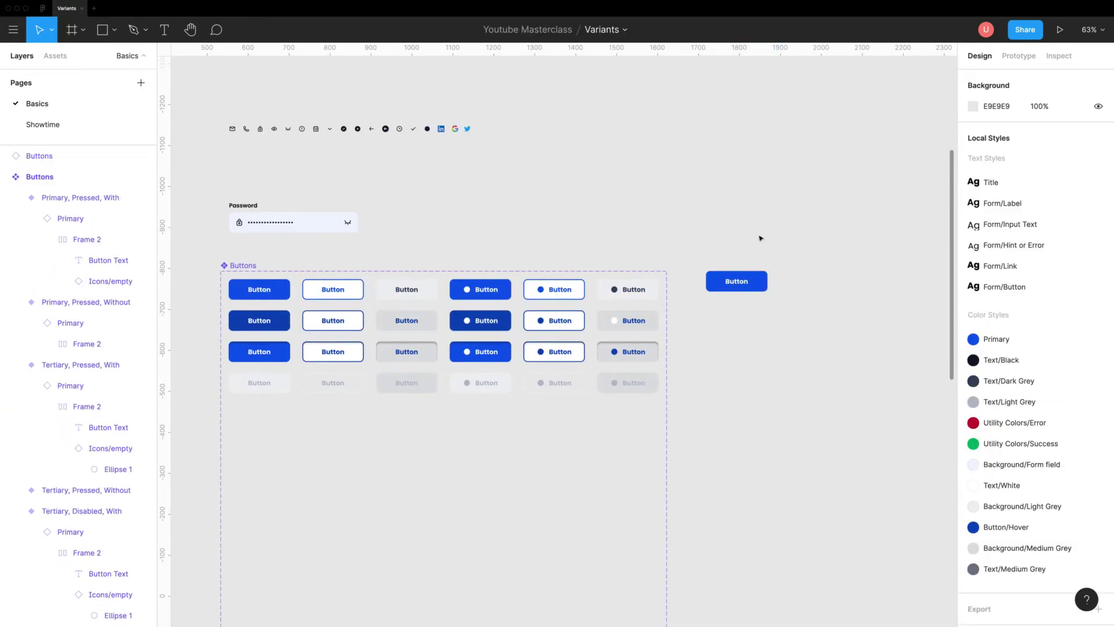
Step: Cycle the standalone button through Secondary, Tertiary and Primary types, then set it to Pressed
{"action": "left_click", "coordinate": [741, 280]}
{"action": "left_click", "coordinate": [1047, 248]}
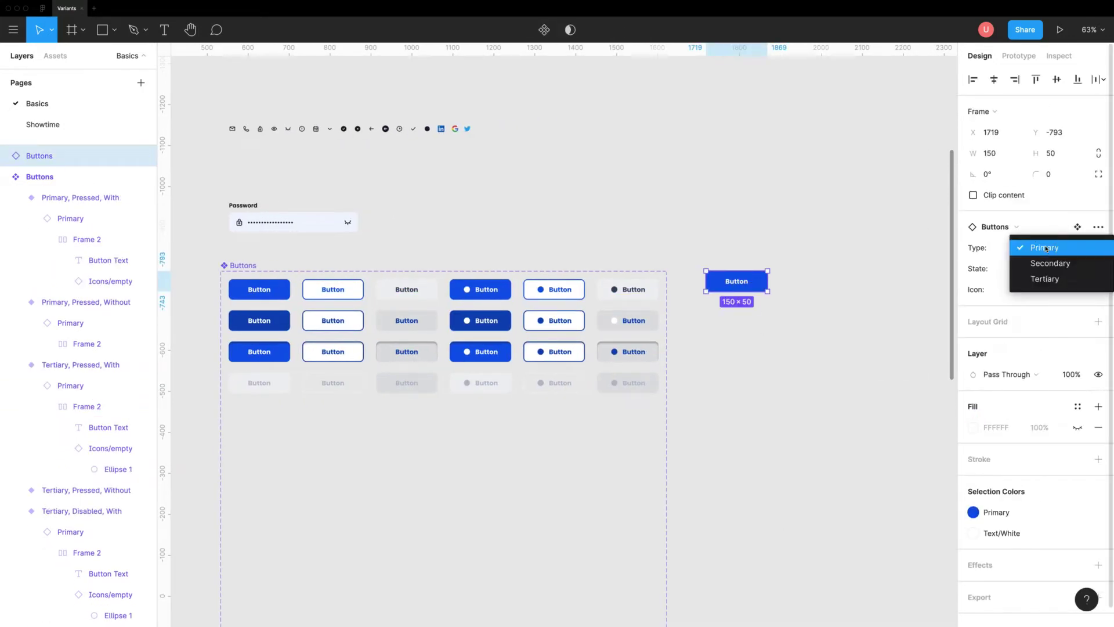
{"action": "left_click", "coordinate": [1049, 262]}
{"action": "left_click", "coordinate": [1028, 248]}
{"action": "left_click", "coordinate": [1029, 247]}
{"action": "left_click", "coordinate": [1029, 218]}
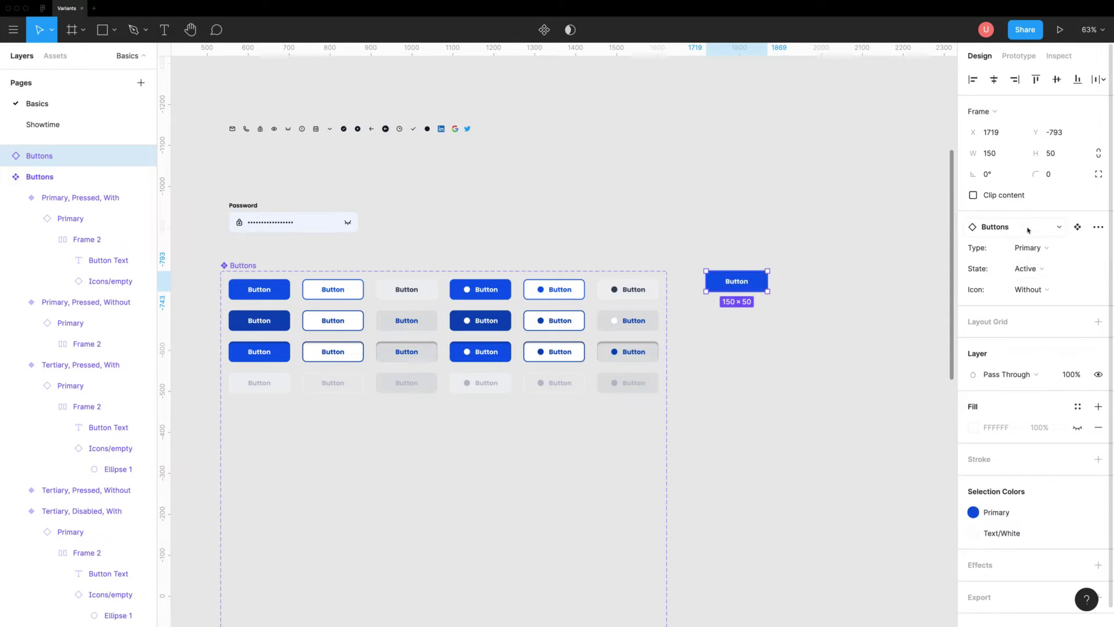
{"action": "left_click", "coordinate": [1027, 268]}
{"action": "left_click", "coordinate": [1036, 299]}
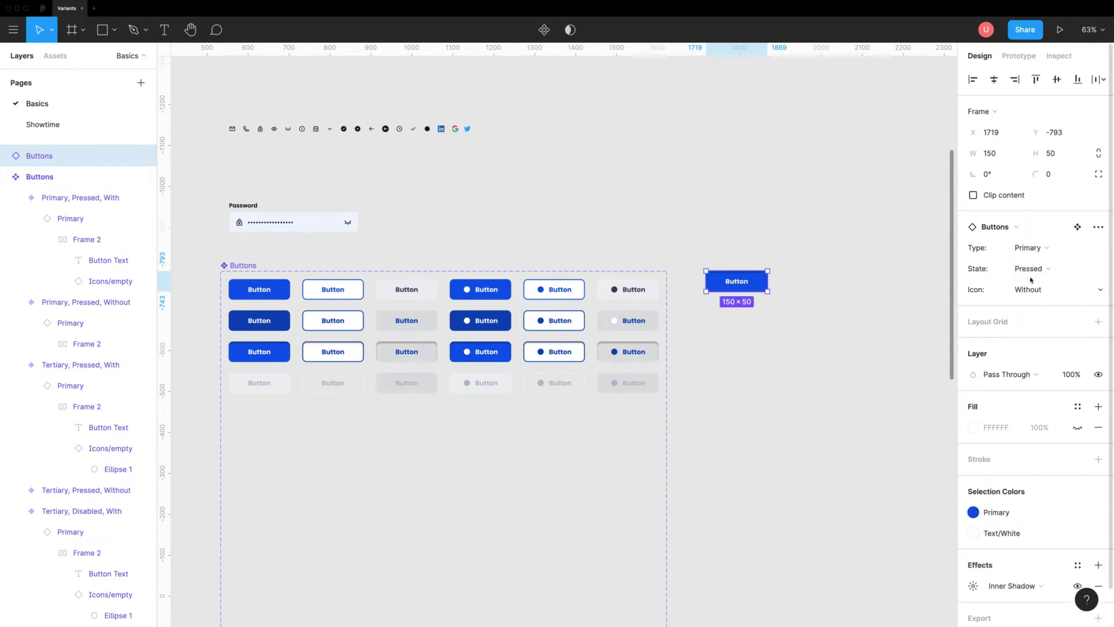
{"action": "scroll", "coordinate": [833, 274], "scroll_direction": "up", "scroll_amount": 5}
{"action": "scroll", "coordinate": [830, 273], "scroll_direction": "up", "scroll_amount": 5}
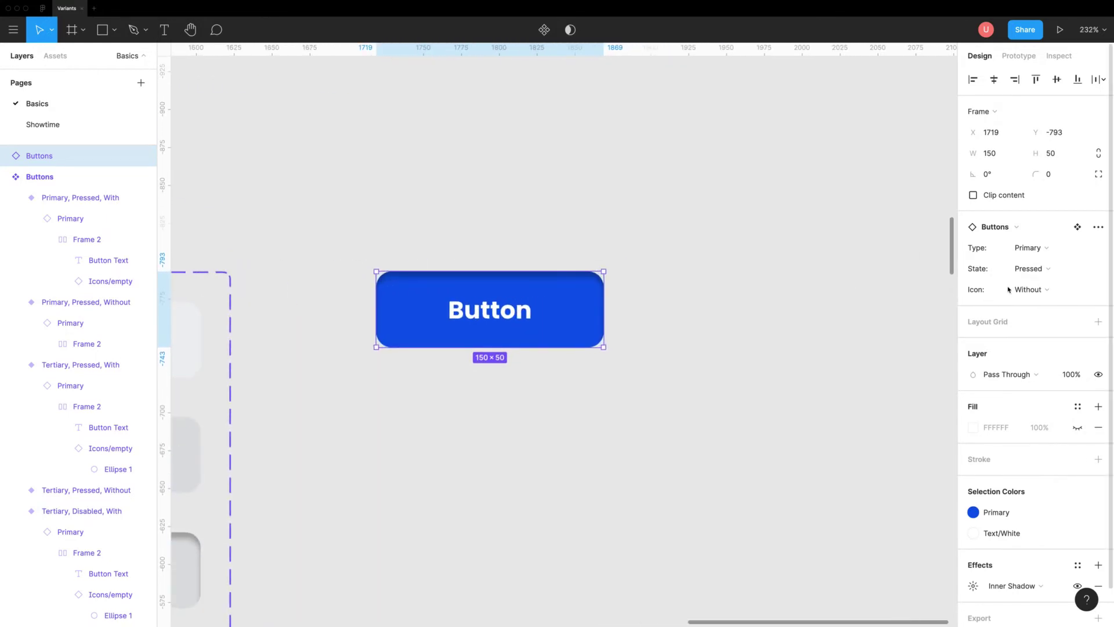
Step: Try the button as Secondary and Tertiary in Hover, then make it Primary Disabled
{"action": "left_click", "coordinate": [1027, 248]}
{"action": "left_click", "coordinate": [1045, 261]}
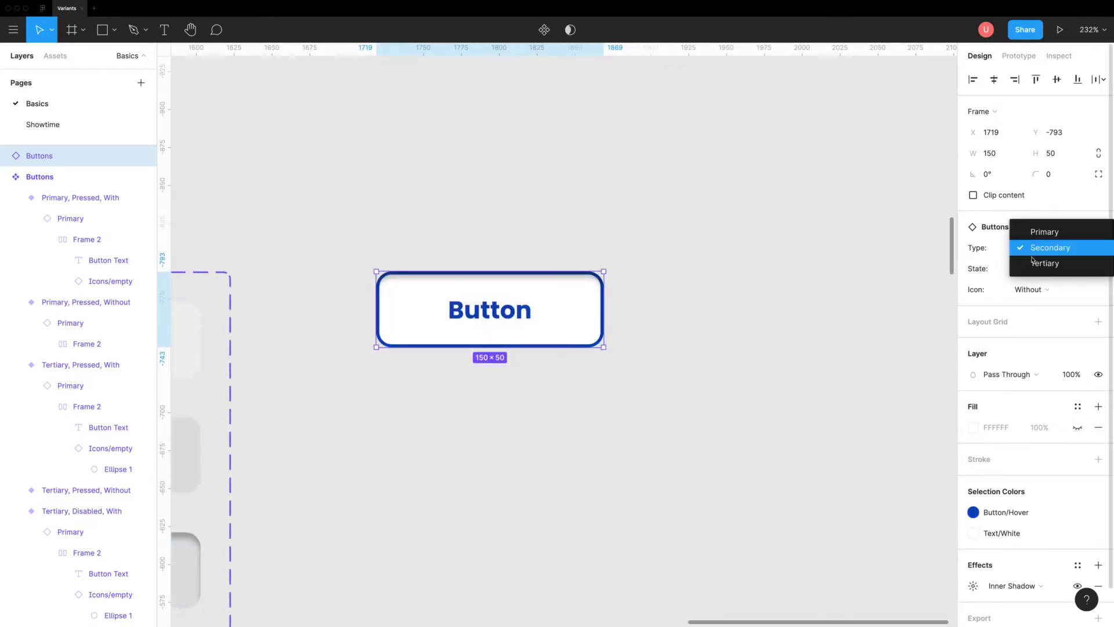
{"action": "left_click", "coordinate": [1045, 263]}
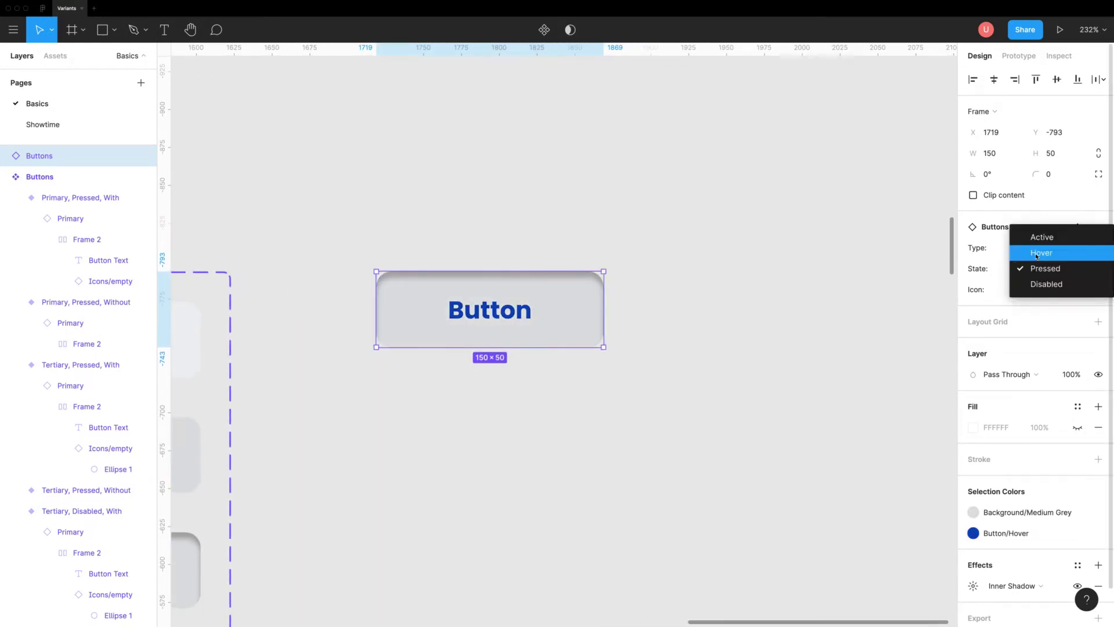
{"action": "left_click", "coordinate": [1036, 254]}
{"action": "left_click", "coordinate": [1029, 247]}
{"action": "left_click", "coordinate": [1035, 216]}
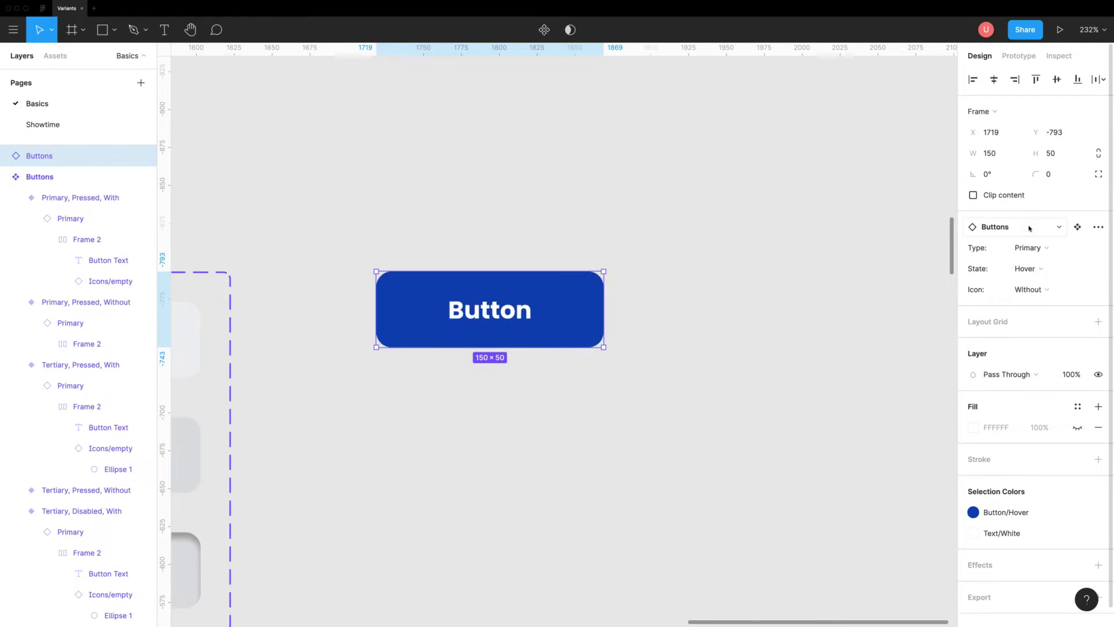
{"action": "left_click", "coordinate": [1032, 269]}
{"action": "left_click", "coordinate": [1036, 300]}
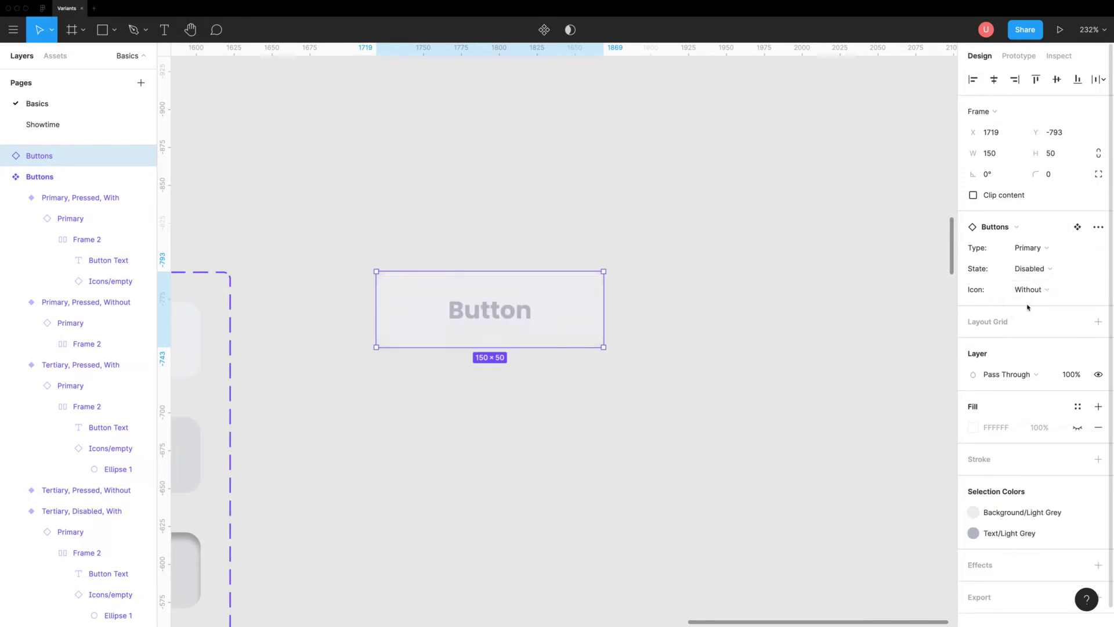
Step: Try the disabled button as Secondary and Tertiary, then reset it to Primary Active
{"action": "left_click", "coordinate": [1028, 270]}
{"action": "left_click", "coordinate": [1029, 249]}
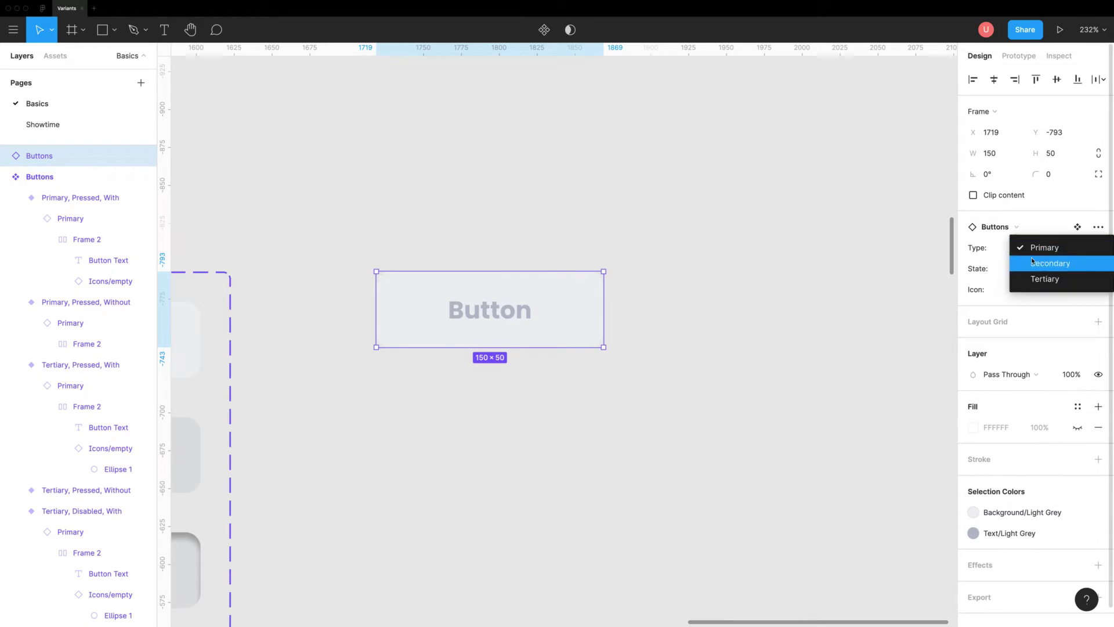
{"action": "left_click", "coordinate": [1028, 260]}
{"action": "left_click", "coordinate": [1030, 257]}
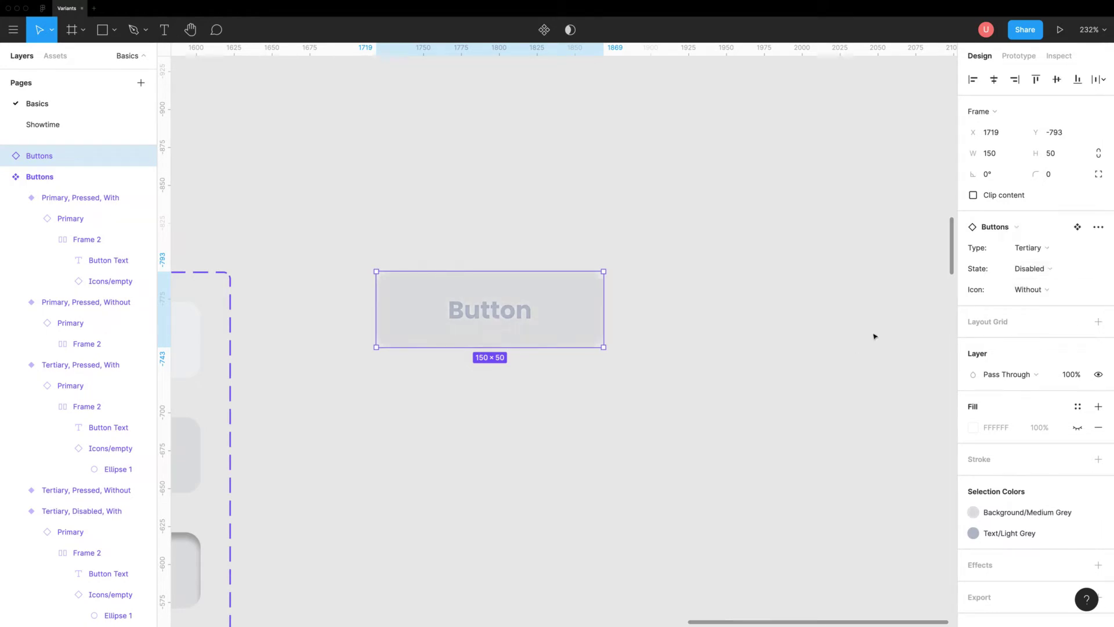
{"action": "left_click", "coordinate": [1031, 253]}
{"action": "left_click", "coordinate": [1045, 216]}
{"action": "left_click", "coordinate": [725, 333]}
{"action": "left_click", "coordinate": [490, 309]}
{"action": "left_click", "coordinate": [1029, 268]}
{"action": "left_click", "coordinate": [1040, 218]}
{"action": "left_click", "coordinate": [1028, 289]}
Step: Show the icon, relabel the button 'Sign in with Google', make it Secondary and widen it to 261
{"action": "left_click", "coordinate": [737, 345]}
{"action": "double_click", "coordinate": [539, 319]}
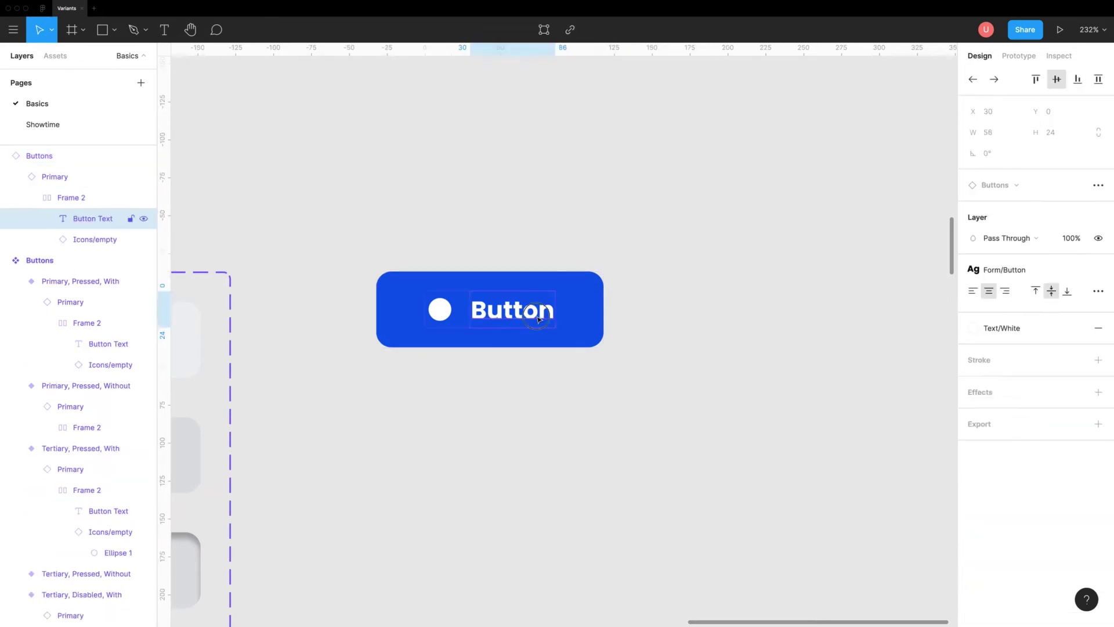
{"action": "type", "text": "Submit"}
{"action": "key", "text": "Escape"}
{"action": "key", "text": "Escape"}
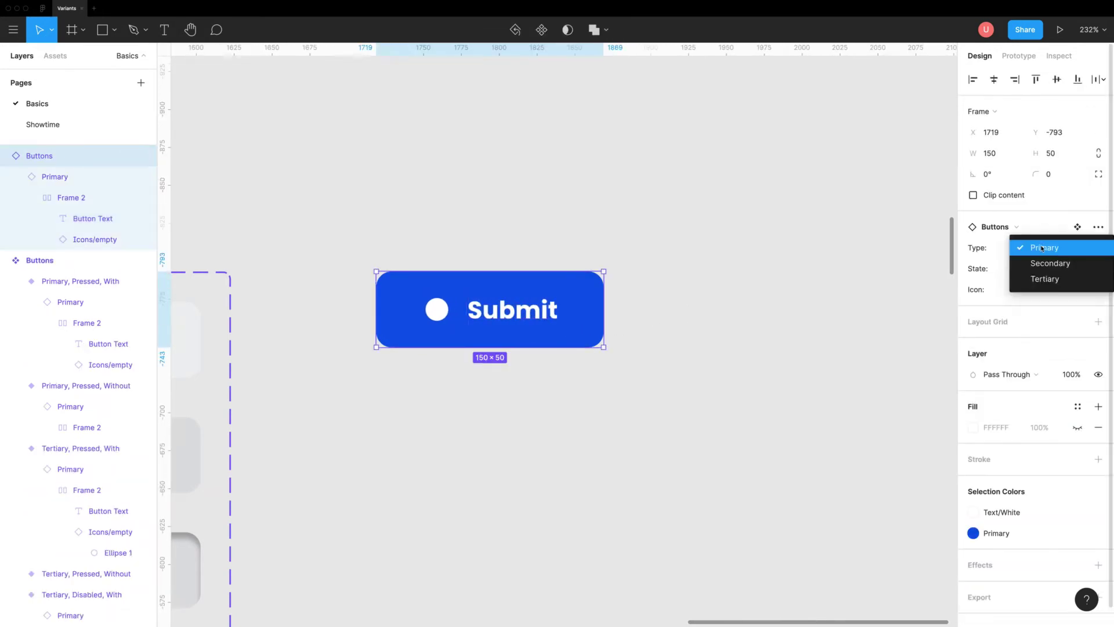
{"action": "left_click", "coordinate": [1044, 263]}
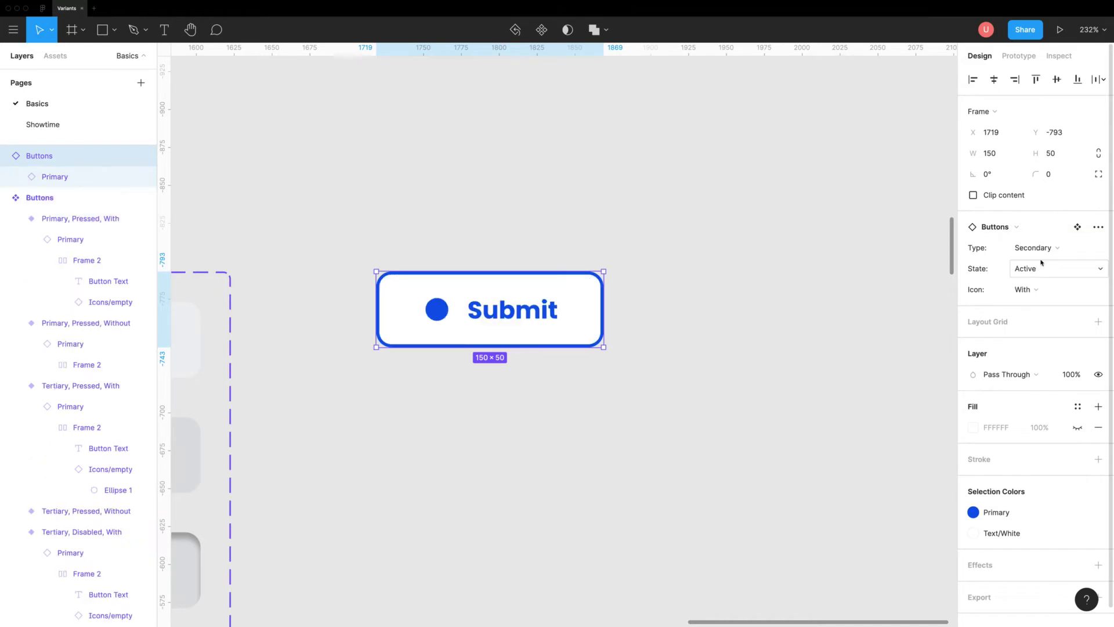
{"action": "double_click", "coordinate": [540, 316]}
{"action": "type", "text": "Sign in with Google"}
{"action": "key", "text": "Escape"}
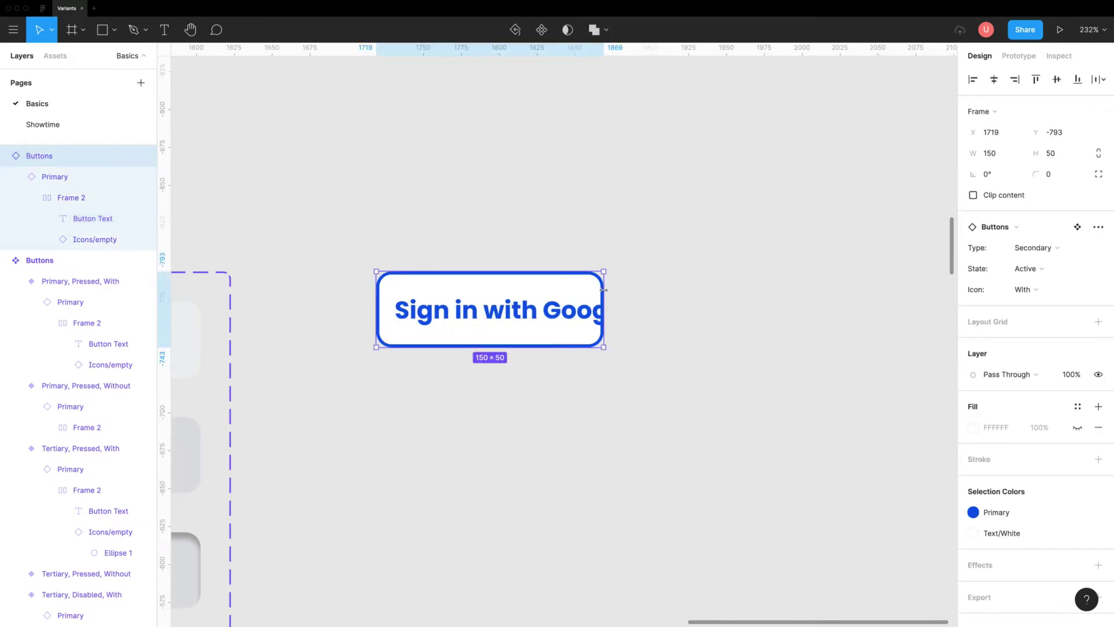
{"action": "left_click_drag", "start_coordinate": [603, 292], "coordinate": [772, 296]}
Step: Swap the button's dot icon instance for the Google logo
{"action": "left_click", "coordinate": [451, 309], "text": "super"}
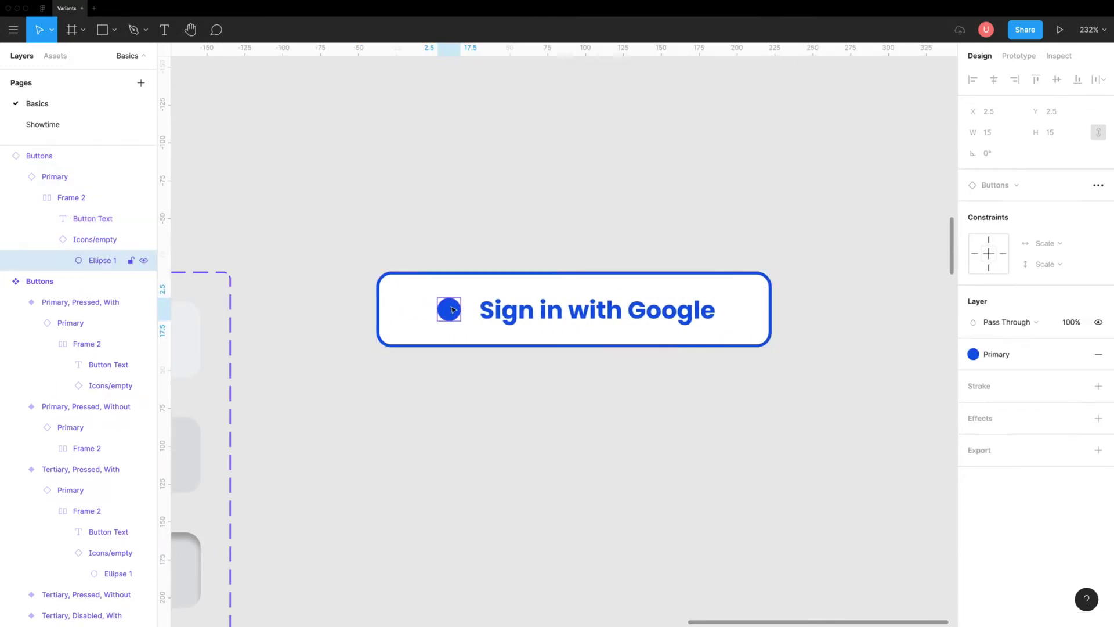
{"action": "key", "text": "shift+Return"}
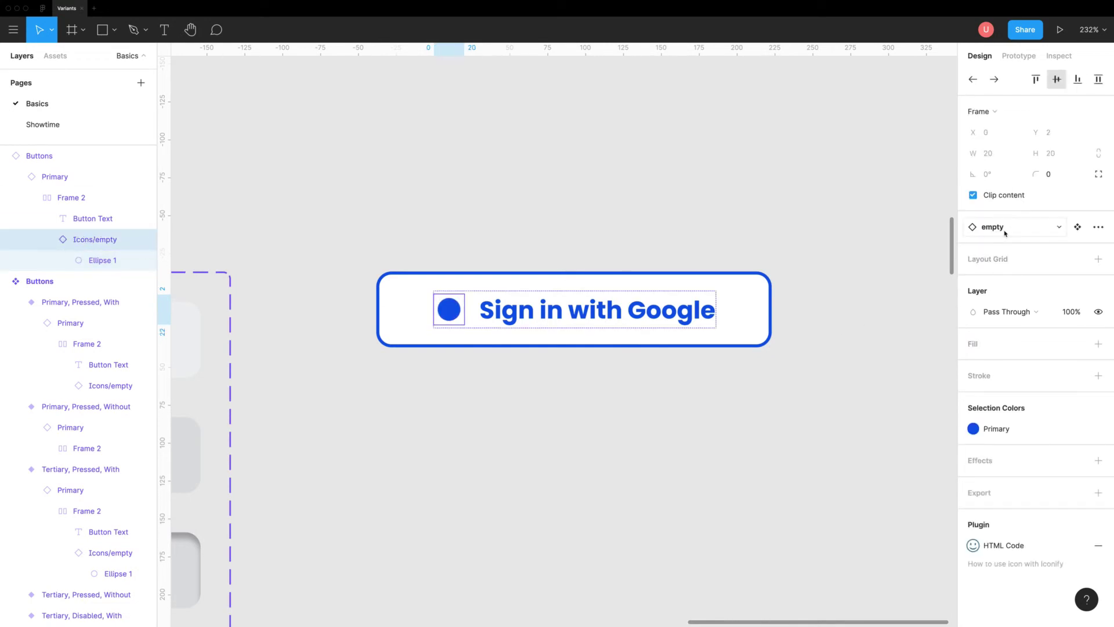
{"action": "left_click", "coordinate": [994, 226]}
{"action": "left_click", "coordinate": [1010, 400]}
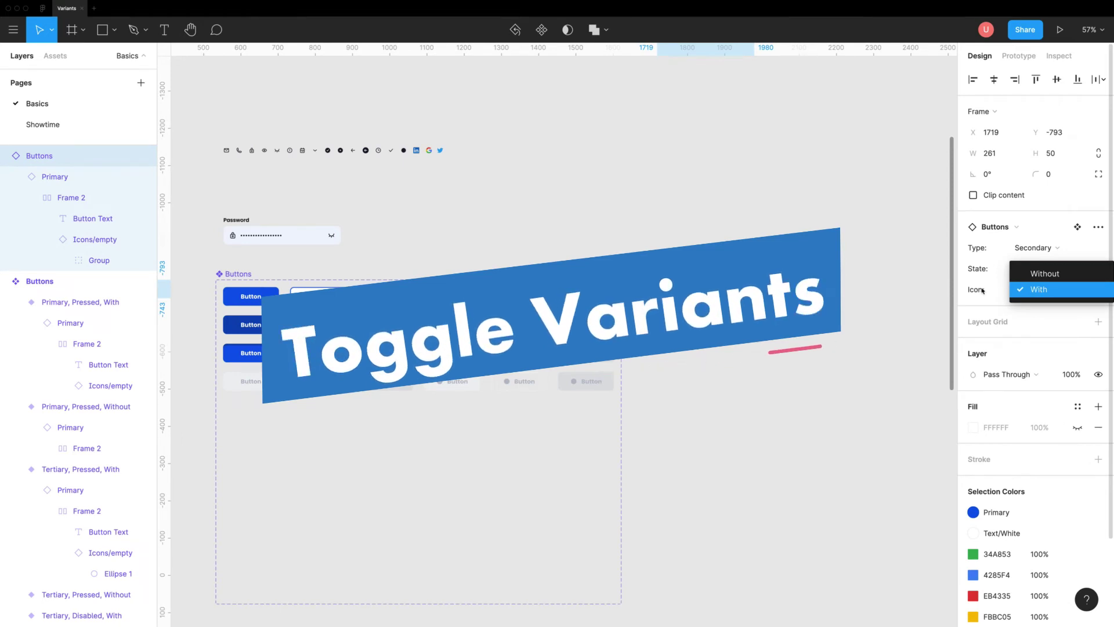
Step: Rename the Buttons set's Icon values from Without and With to Off and On
{"action": "left_click", "coordinate": [983, 290]}
{"action": "key", "text": "Escape"}
{"action": "left_click", "coordinate": [233, 272]}
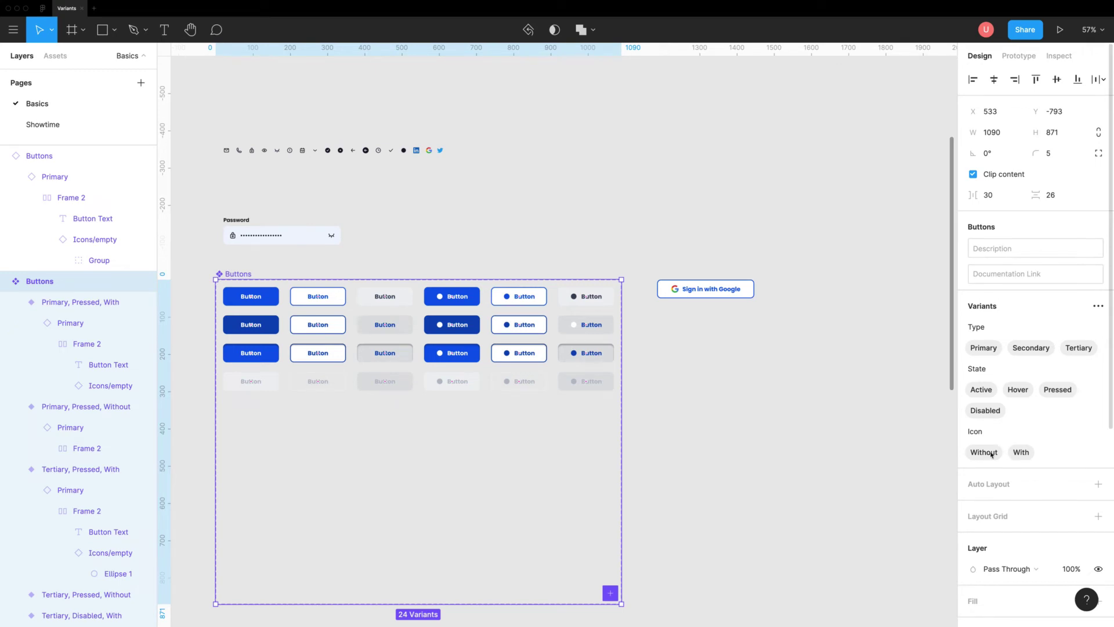
{"action": "double_click", "coordinate": [988, 453]}
{"action": "type", "text": "O"}
{"action": "double_click", "coordinate": [1015, 454]}
{"action": "type", "text": "On"}
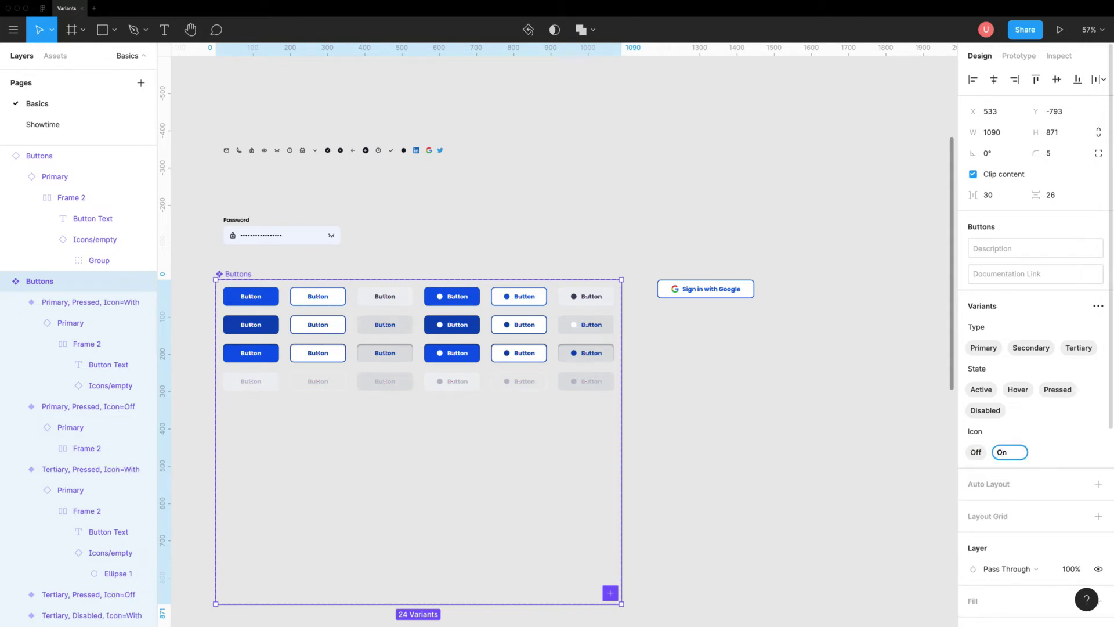
{"action": "left_click", "coordinate": [896, 359]}
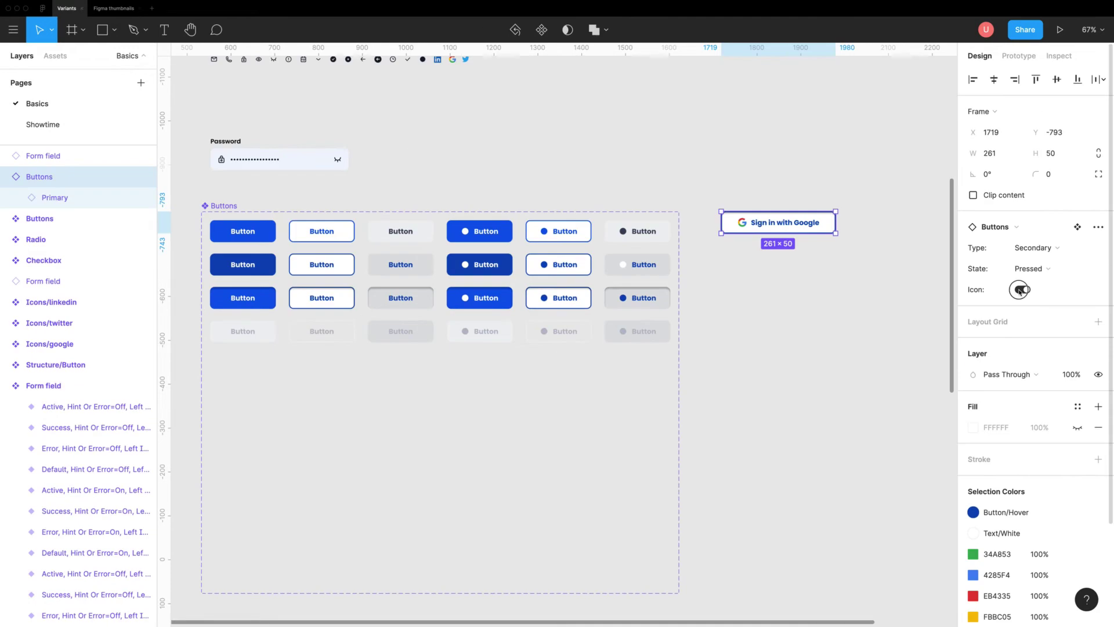
Step: Toggle the Google button's icon off and on, and try Primary, Secondary and Tertiary types
{"action": "left_click", "coordinate": [1022, 289]}
{"action": "left_click", "coordinate": [1023, 289]}
{"action": "left_click", "coordinate": [1023, 288]}
{"action": "left_click", "coordinate": [1023, 289]}
{"action": "left_click", "coordinate": [1033, 247]}
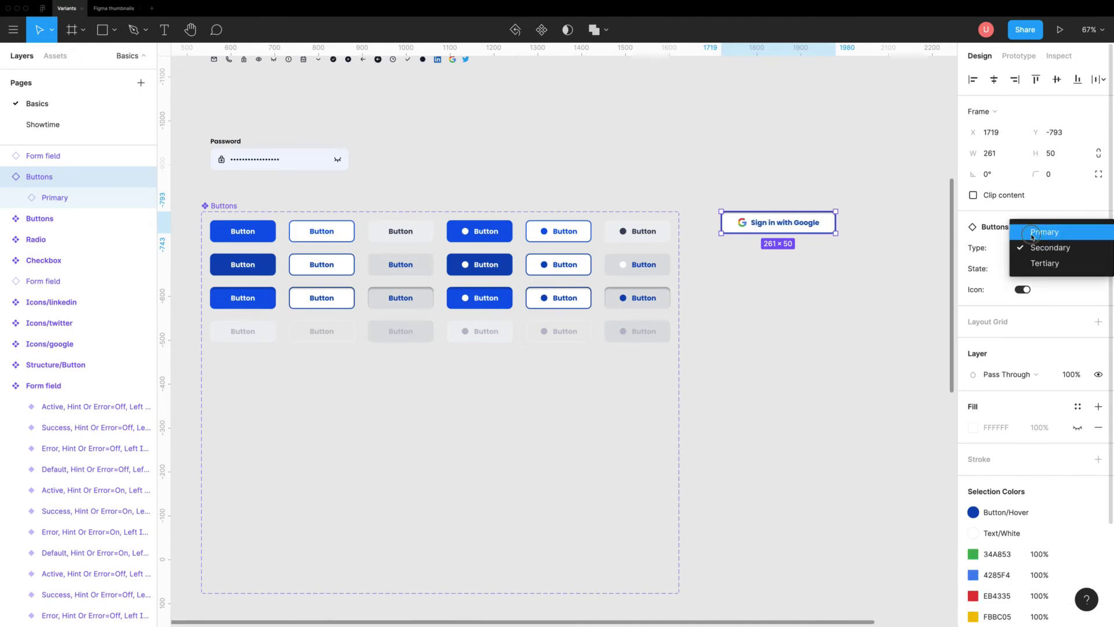
{"action": "left_click", "coordinate": [1032, 234]}
{"action": "left_click", "coordinate": [1033, 262]}
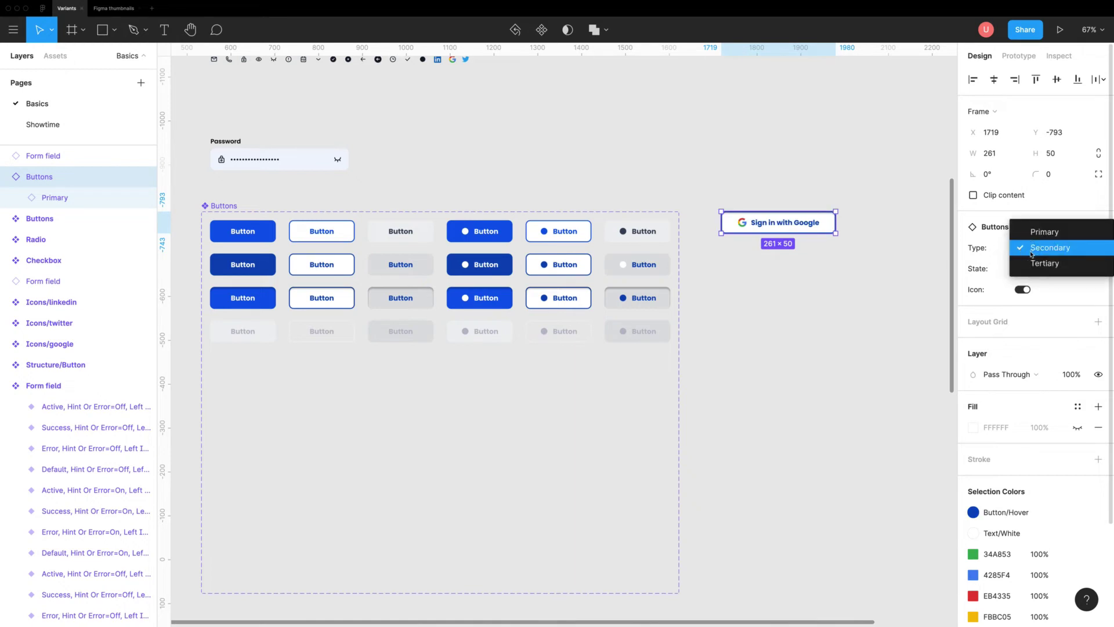
{"action": "left_click", "coordinate": [1032, 261]}
Step: Cycle the Google button through Disabled, Pressed and Active, leaving it Secondary with its icon off
{"action": "left_click", "coordinate": [1033, 248]}
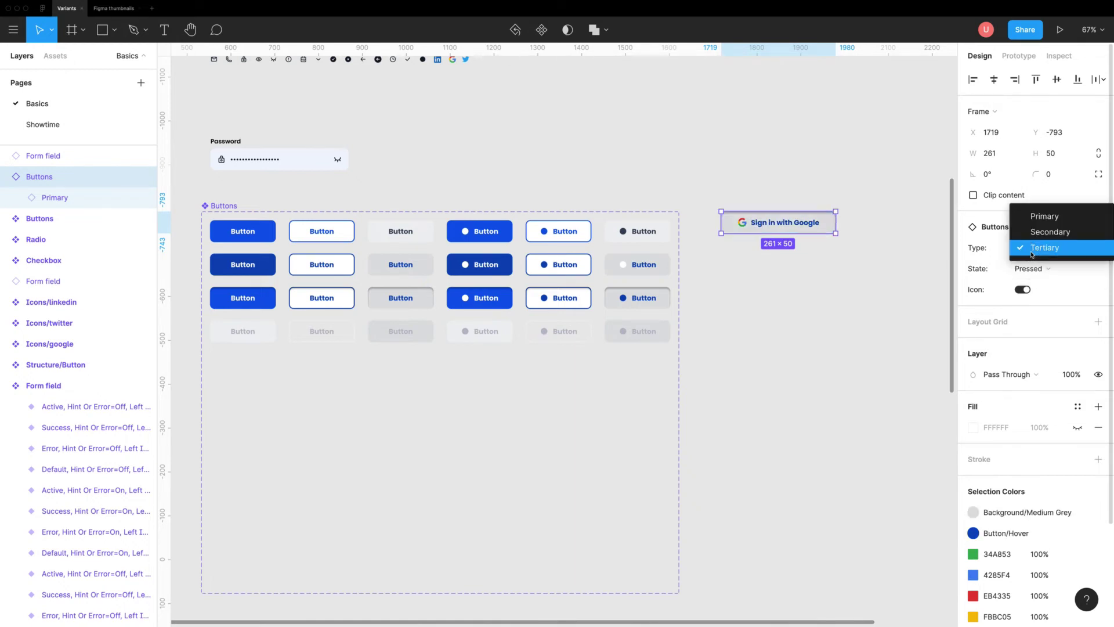
{"action": "left_click", "coordinate": [1033, 216]}
{"action": "left_click", "coordinate": [1031, 268]}
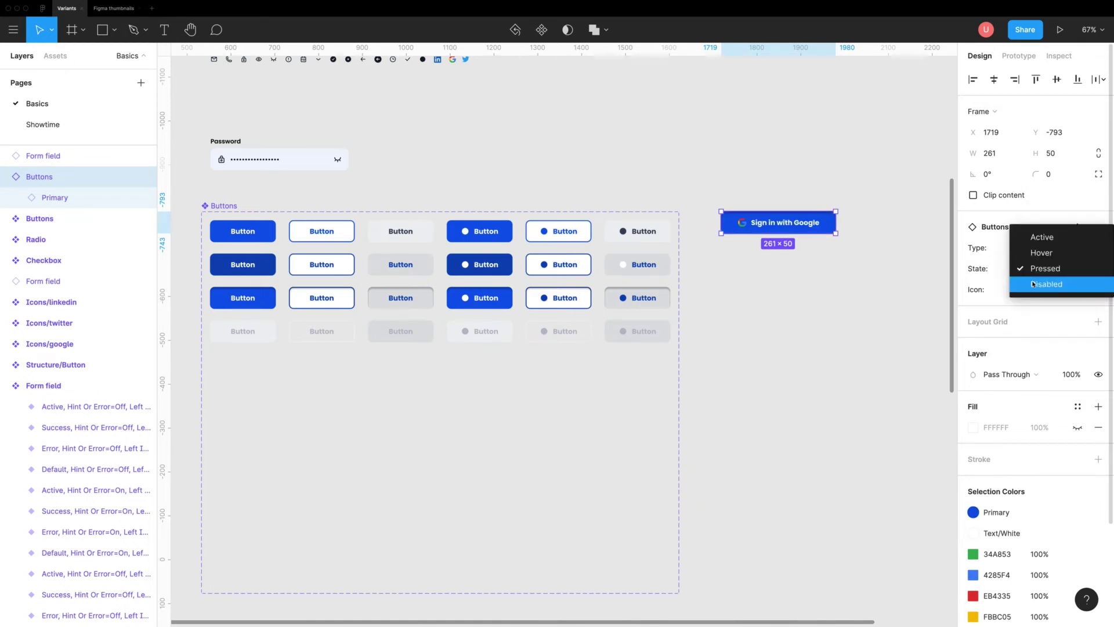
{"action": "left_click", "coordinate": [1032, 284]}
{"action": "left_click", "coordinate": [1031, 268]}
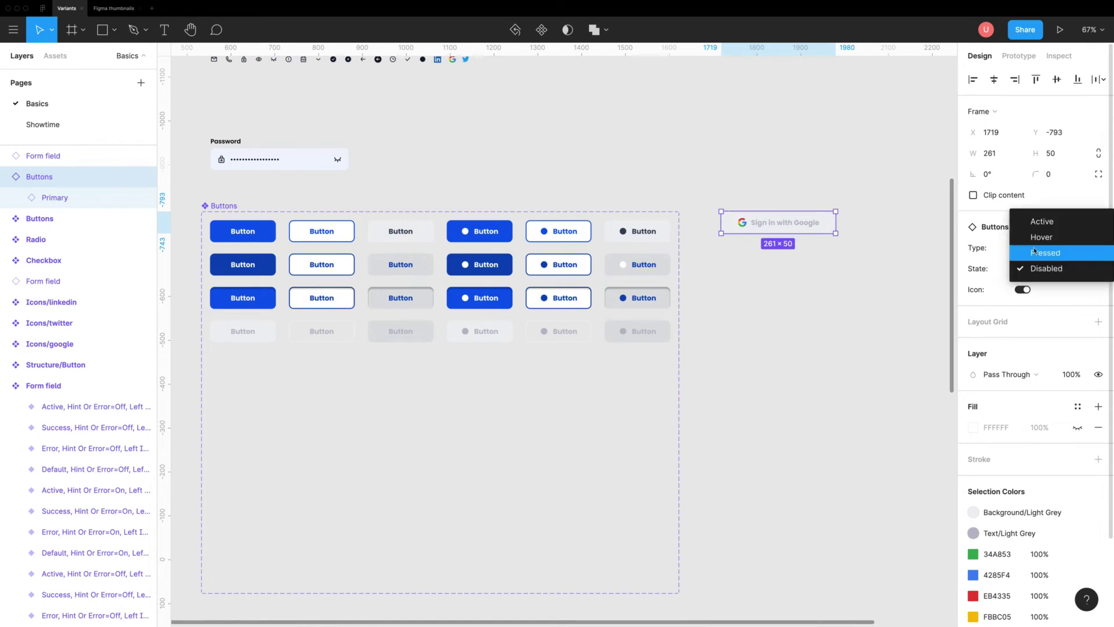
{"action": "left_click", "coordinate": [1033, 251]}
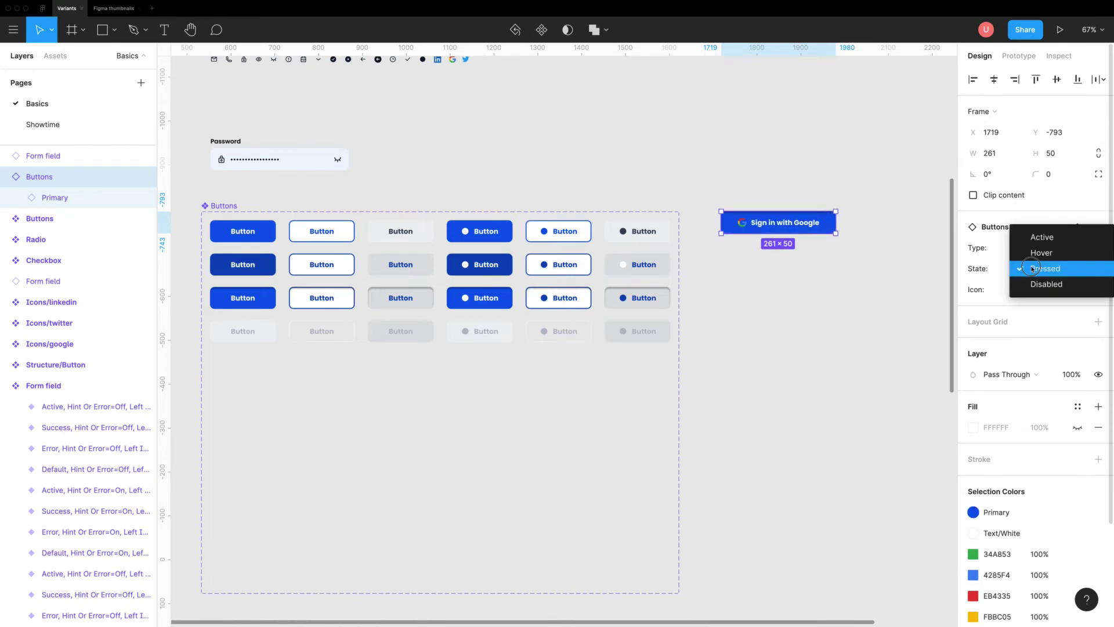
{"action": "left_click", "coordinate": [1029, 238]}
{"action": "left_click", "coordinate": [1029, 246]}
{"action": "left_click", "coordinate": [1023, 291]}
{"action": "left_click", "coordinate": [876, 283]}
{"action": "scroll", "coordinate": [706, 447], "scroll_direction": "down", "scroll_amount": 5}
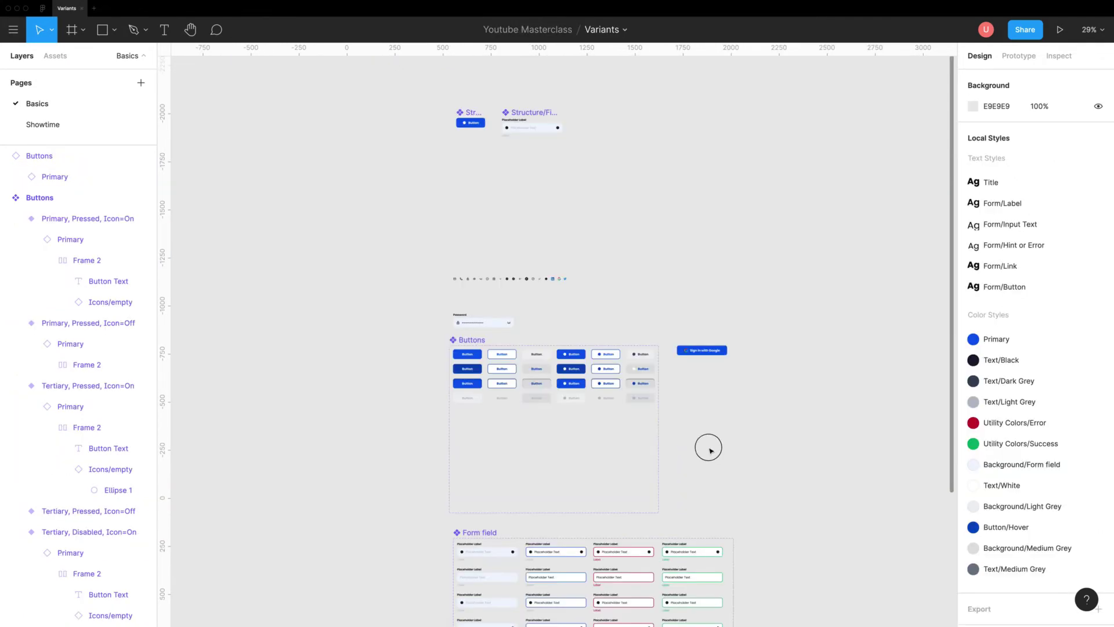
{"action": "scroll", "coordinate": [702, 463], "scroll_direction": "down", "scroll_amount": 5}
{"action": "scroll", "coordinate": [703, 515], "scroll_direction": "up", "scroll_amount": 2}
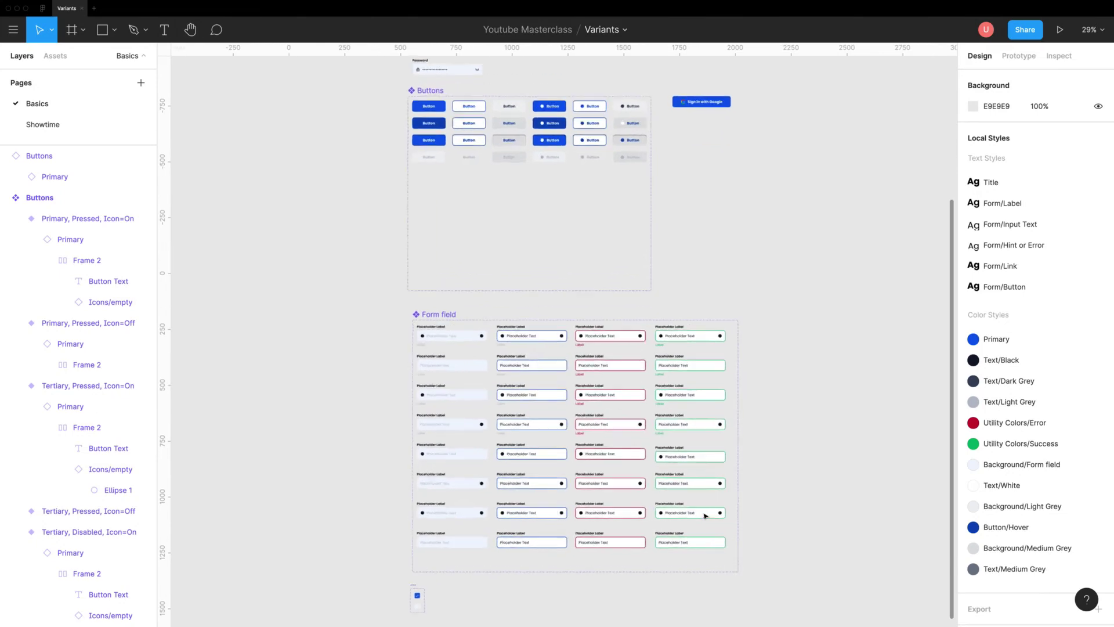
{"action": "scroll", "coordinate": [703, 514], "scroll_direction": "up", "scroll_amount": 2}
{"action": "scroll", "coordinate": [703, 514], "scroll_direction": "up", "scroll_amount": 2}
{"action": "scroll", "coordinate": [703, 513], "scroll_direction": "up", "scroll_amount": 2}
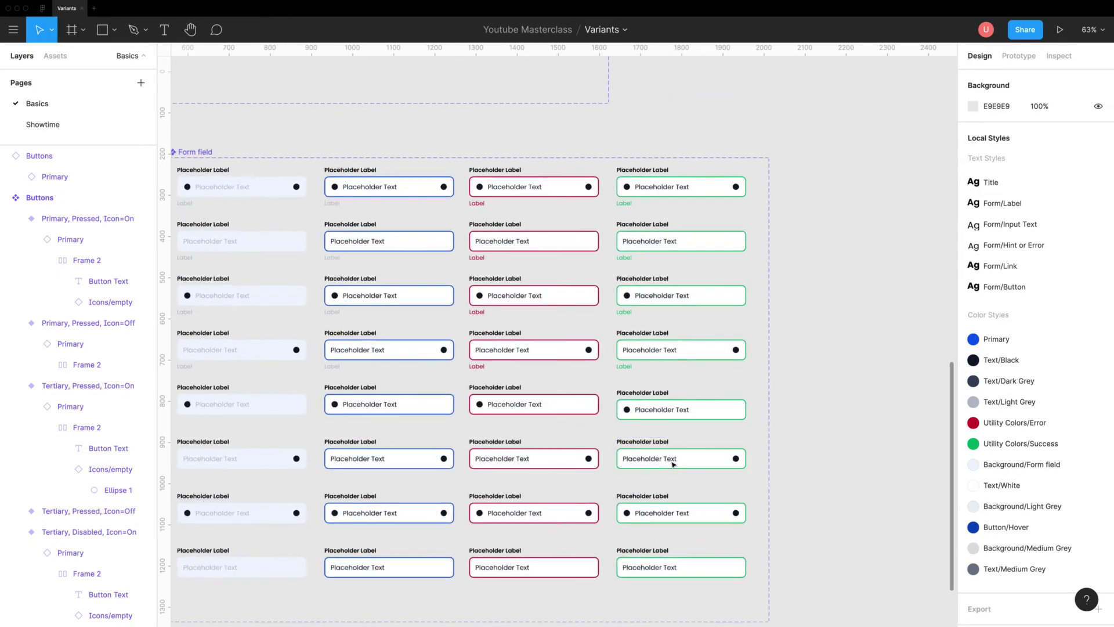
{"action": "scroll", "coordinate": [672, 461], "scroll_direction": "left", "scroll_amount": 1}
{"action": "scroll", "coordinate": [672, 463], "scroll_direction": "left", "scroll_amount": 3}
{"action": "scroll", "coordinate": [672, 463], "scroll_direction": "down", "scroll_amount": 1}
{"action": "scroll", "coordinate": [671, 464], "scroll_direction": "down", "scroll_amount": 1}
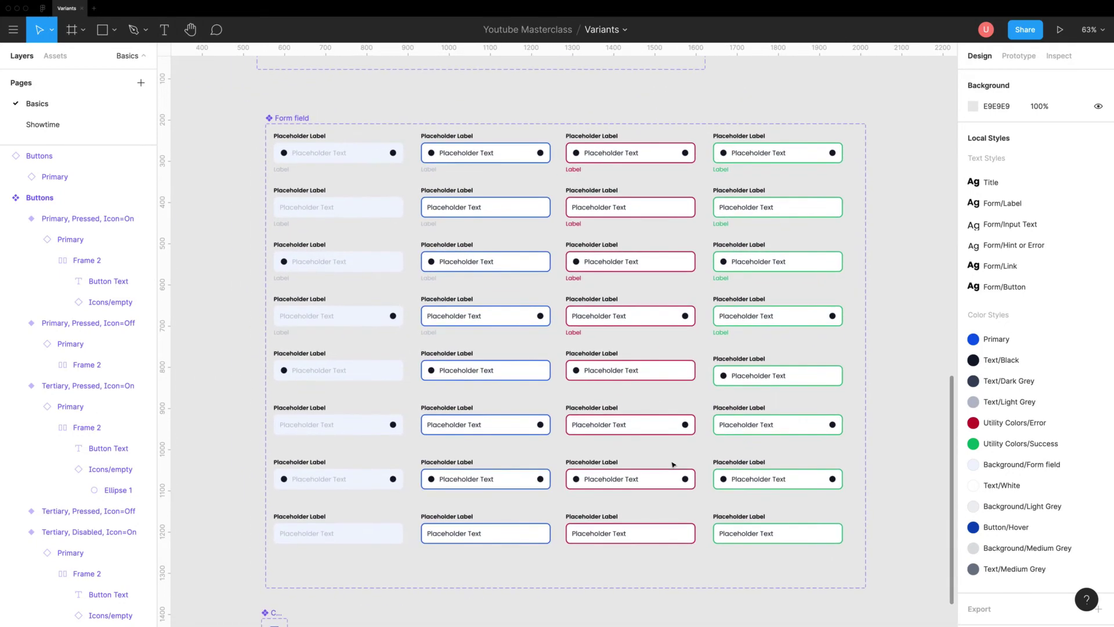
{"action": "left_click", "coordinate": [346, 150]}
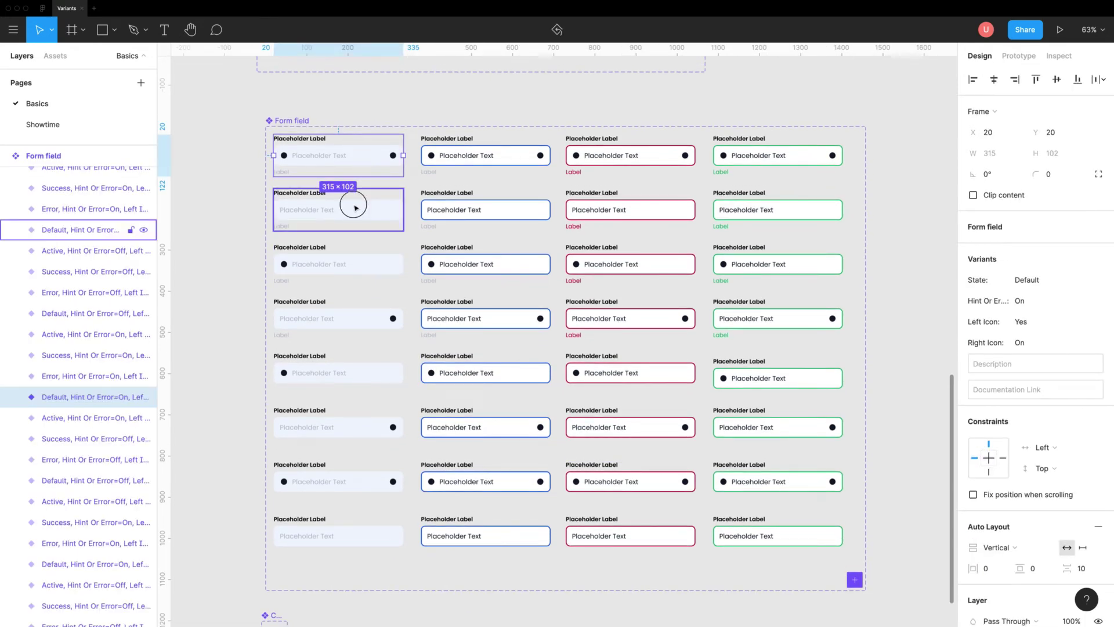
{"action": "left_click", "coordinate": [355, 207], "text": "shift"}
{"action": "left_click", "coordinate": [353, 266], "text": "shift"}
{"action": "left_click", "coordinate": [353, 319], "text": "shift"}
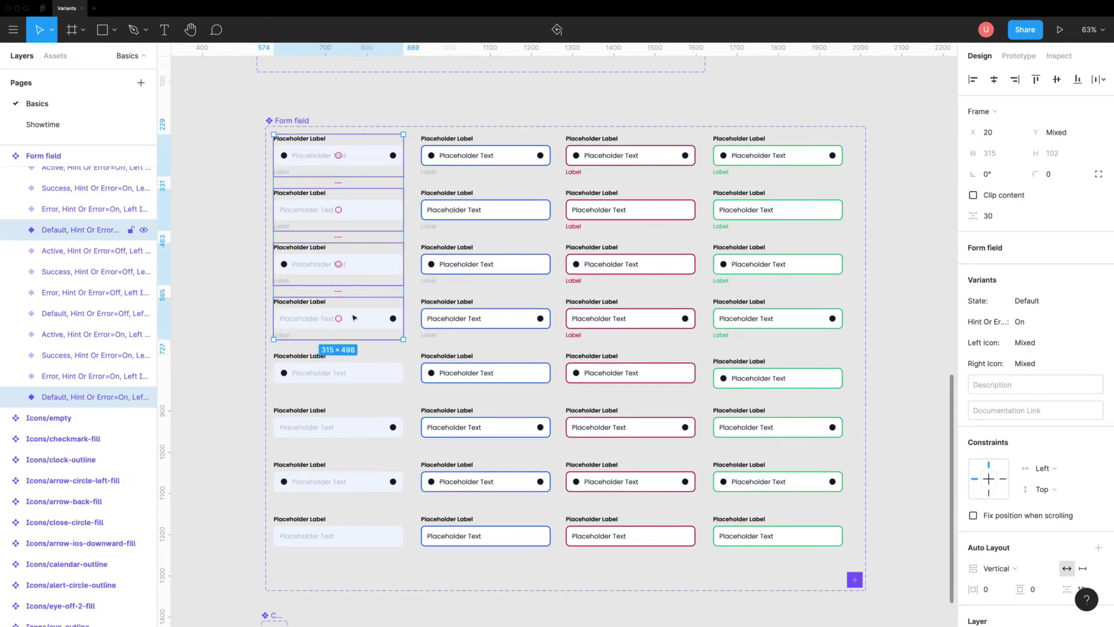
{"action": "left_click", "coordinate": [348, 374], "text": "shift"}
{"action": "left_click", "coordinate": [348, 426], "text": "shift"}
{"action": "left_click", "coordinate": [362, 479], "text": "shift"}
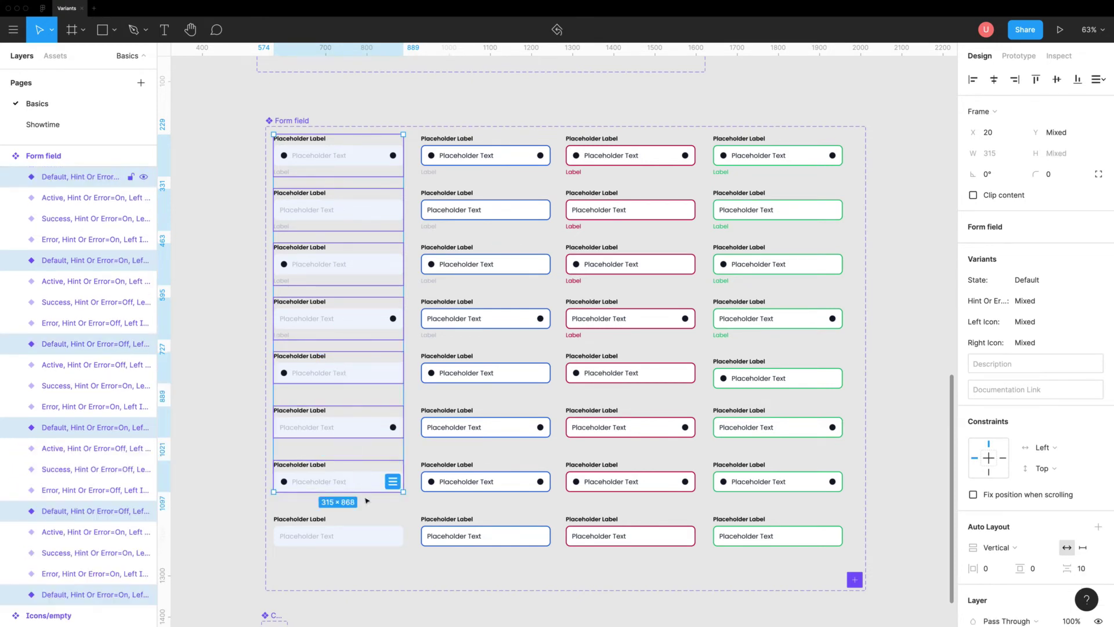
{"action": "left_click", "coordinate": [365, 533], "text": "shift"}
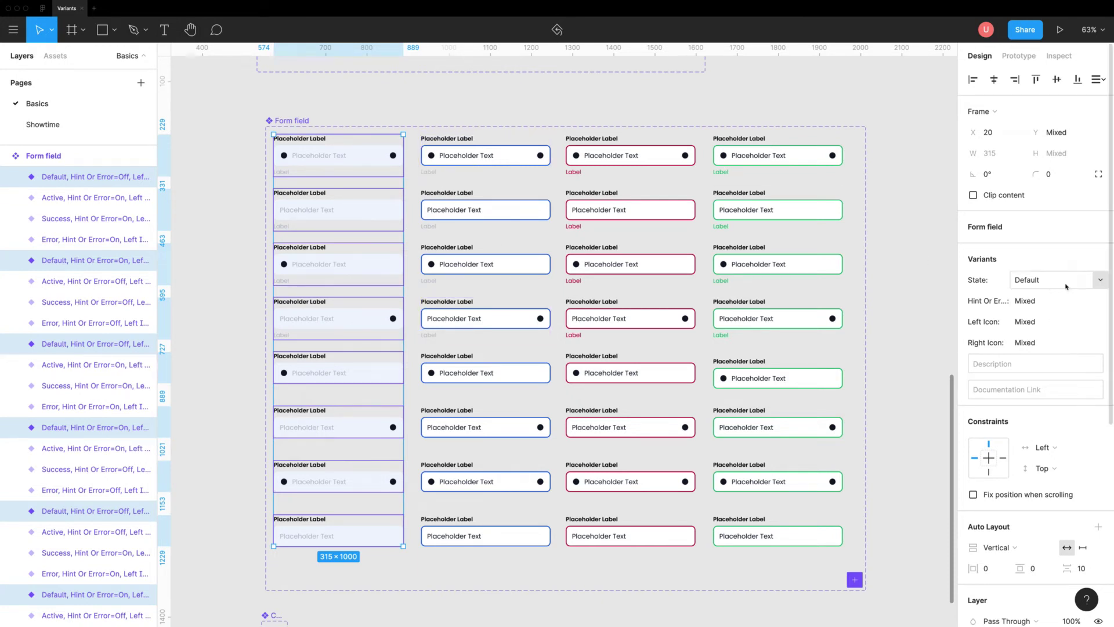
{"action": "left_click", "coordinate": [1058, 280]}
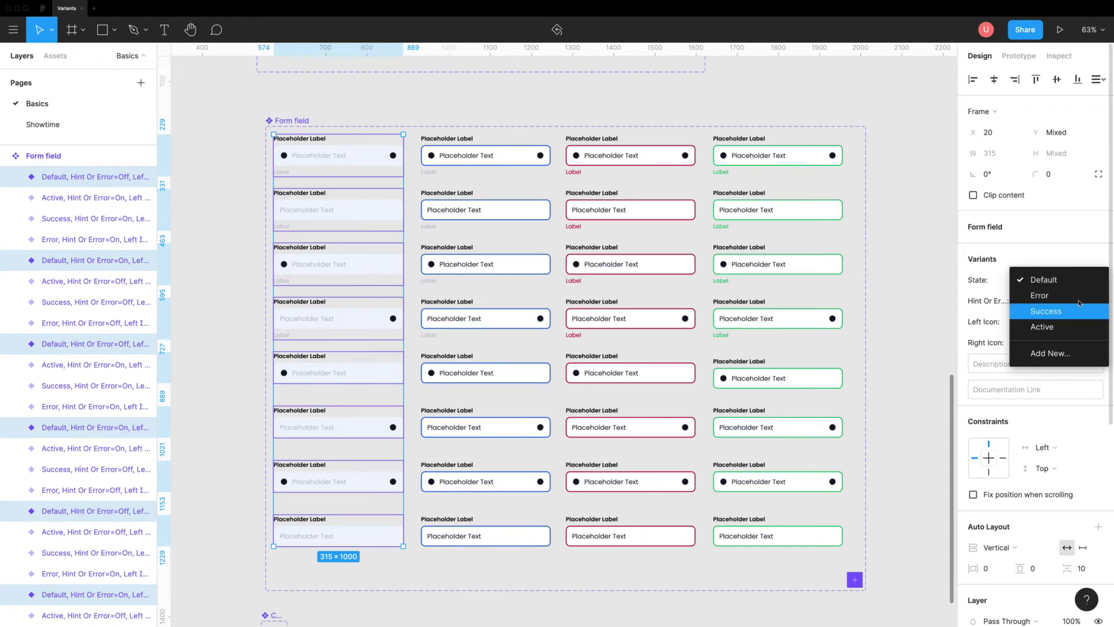
{"action": "left_click", "coordinate": [990, 279]}
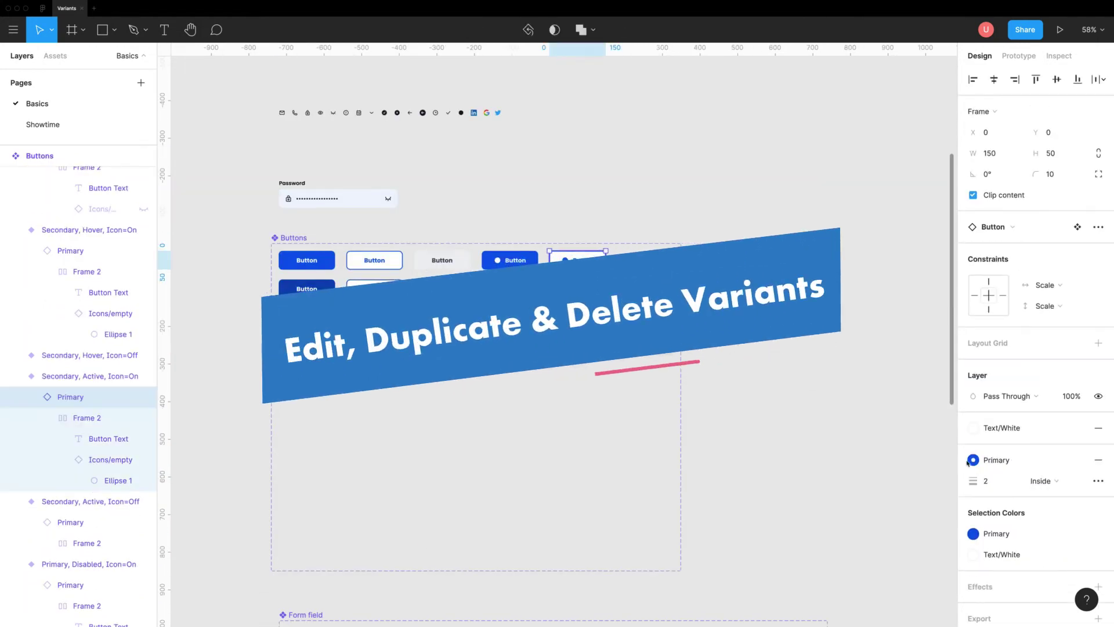
{"action": "left_click", "coordinate": [973, 460]}
{"action": "left_click", "coordinate": [842, 425]}
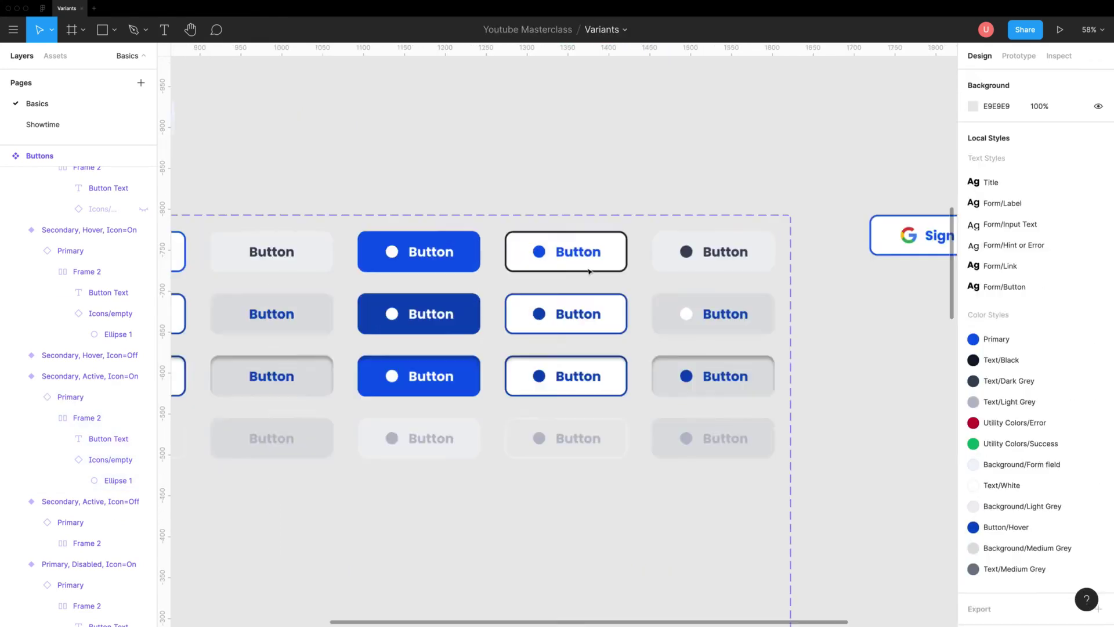
{"action": "left_click", "coordinate": [575, 313]}
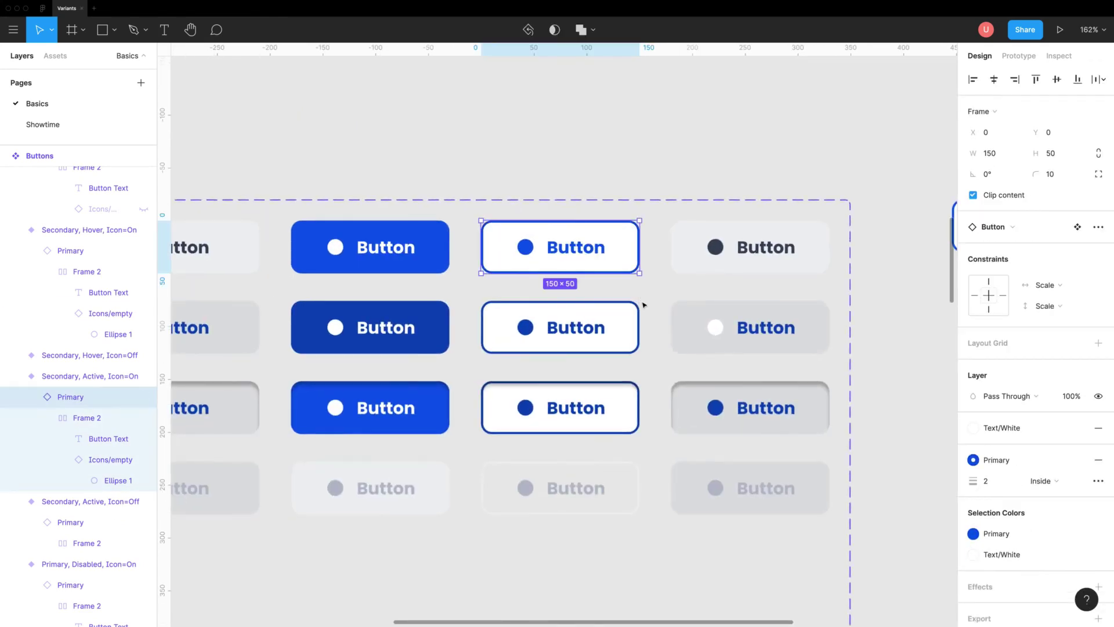
{"action": "left_click", "coordinate": [788, 359]}
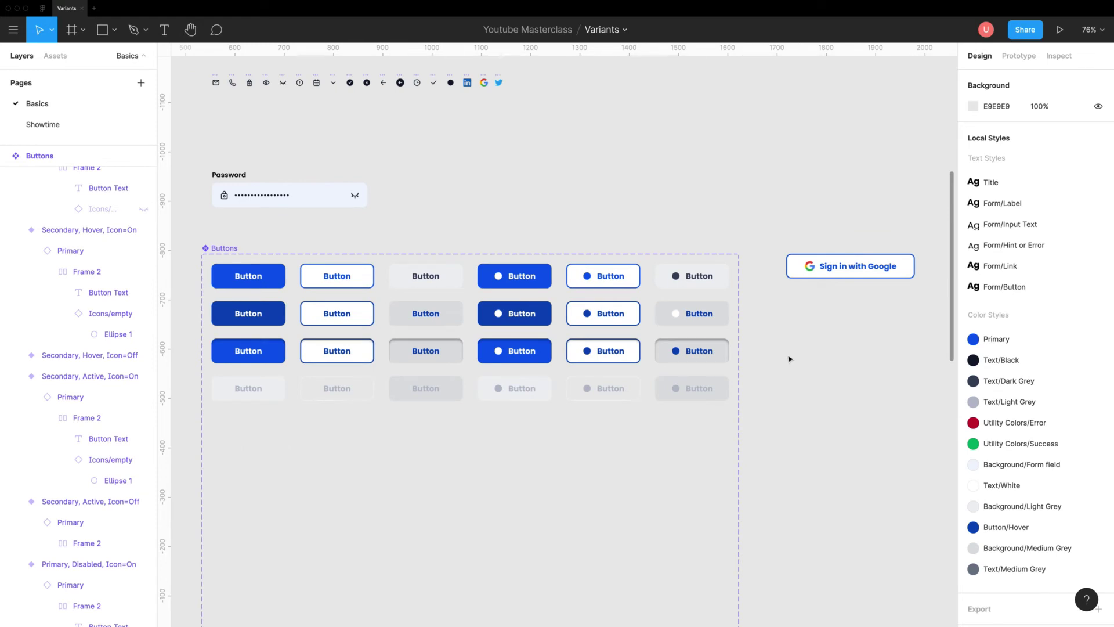
{"action": "scroll", "coordinate": [790, 359], "scroll_direction": "down", "scroll_amount": 2}
Step: Select all button variants, open and dismiss the distribution options to reveal the set's variant values
{"action": "left_click_drag", "start_coordinate": [688, 376], "coordinate": [275, 247]}
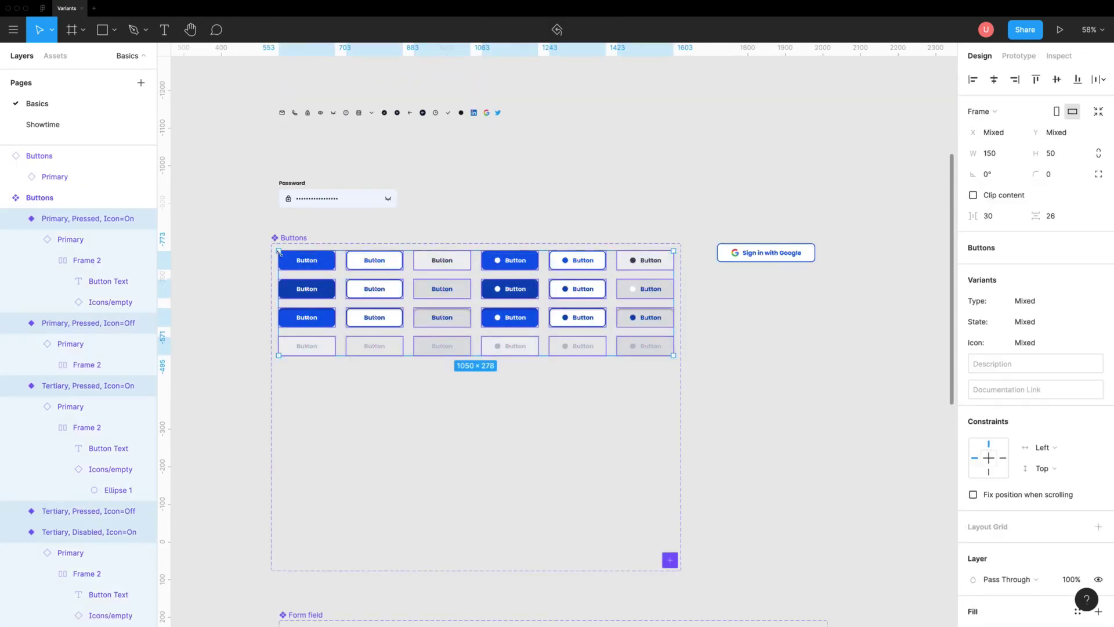
{"action": "left_click", "coordinate": [1101, 80]}
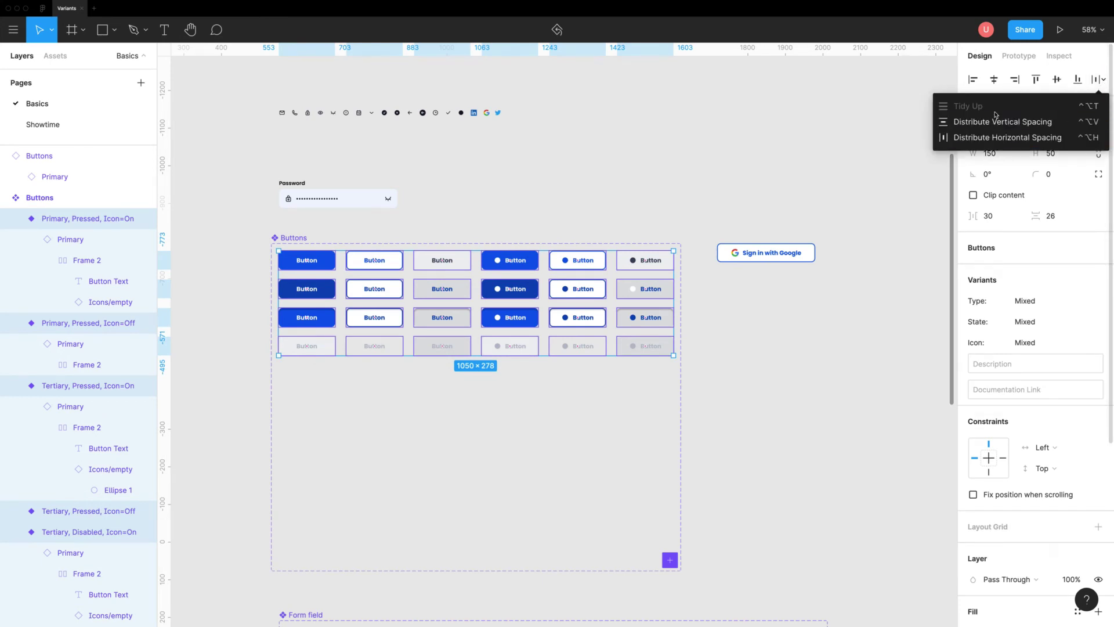
{"action": "left_click", "coordinate": [814, 255]}
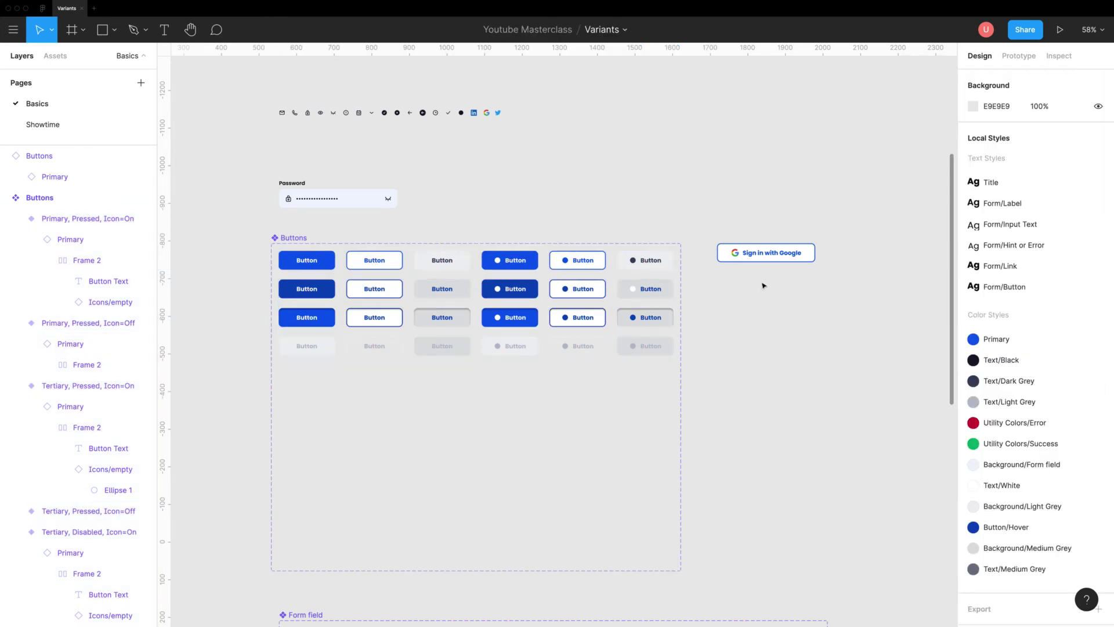
{"action": "scroll", "coordinate": [643, 314], "scroll_direction": "up", "scroll_amount": 3}
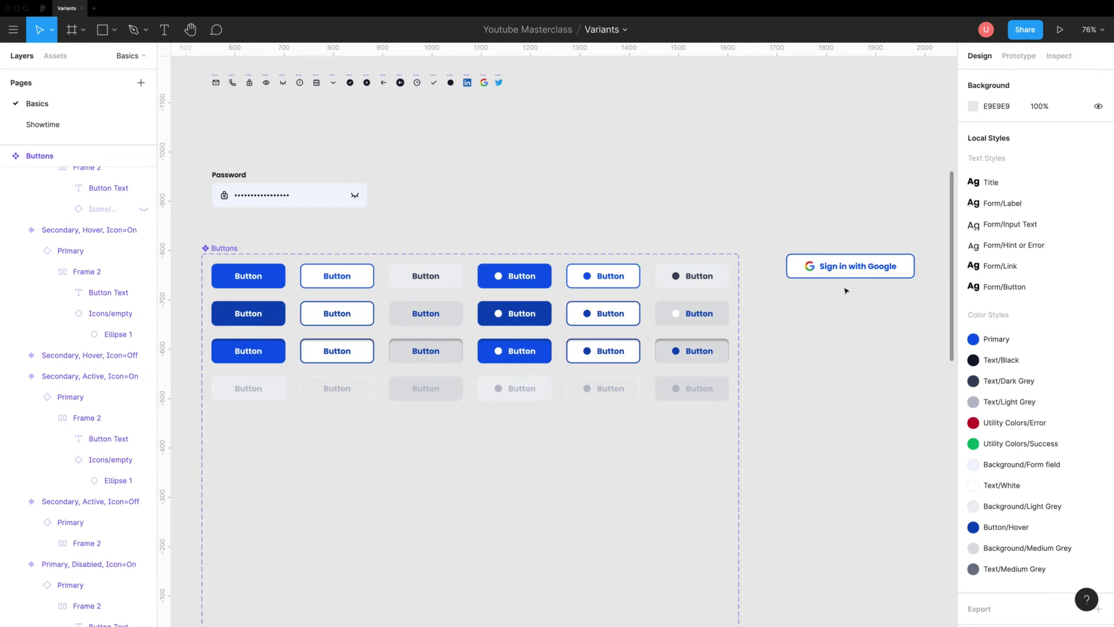
{"action": "left_click", "coordinate": [225, 247]}
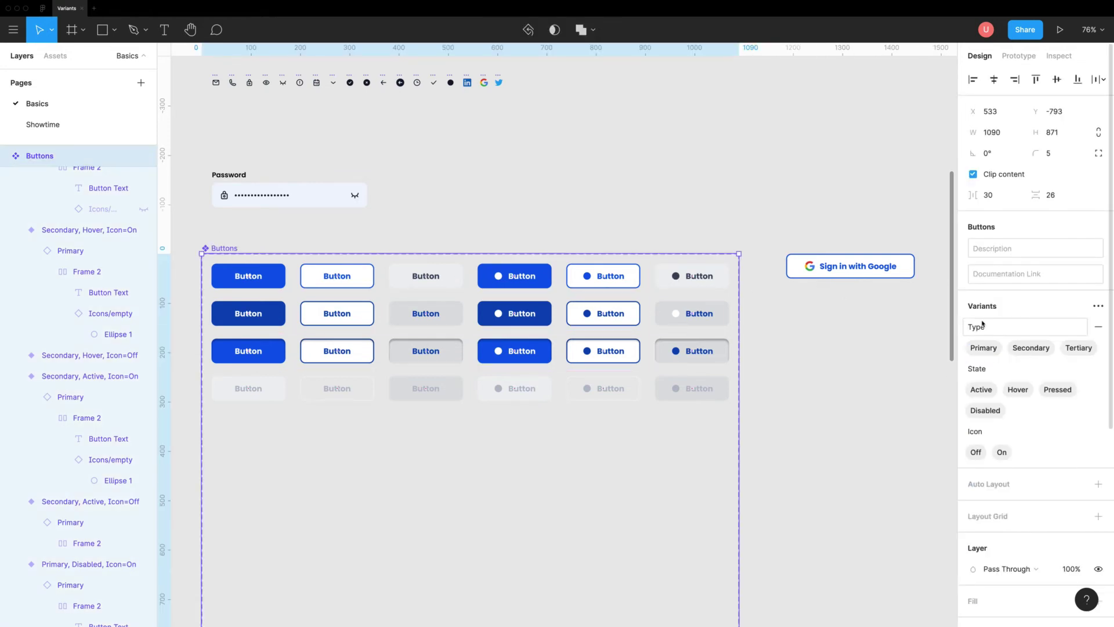
{"action": "left_click_drag", "start_coordinate": [962, 368], "coordinate": [962, 324]}
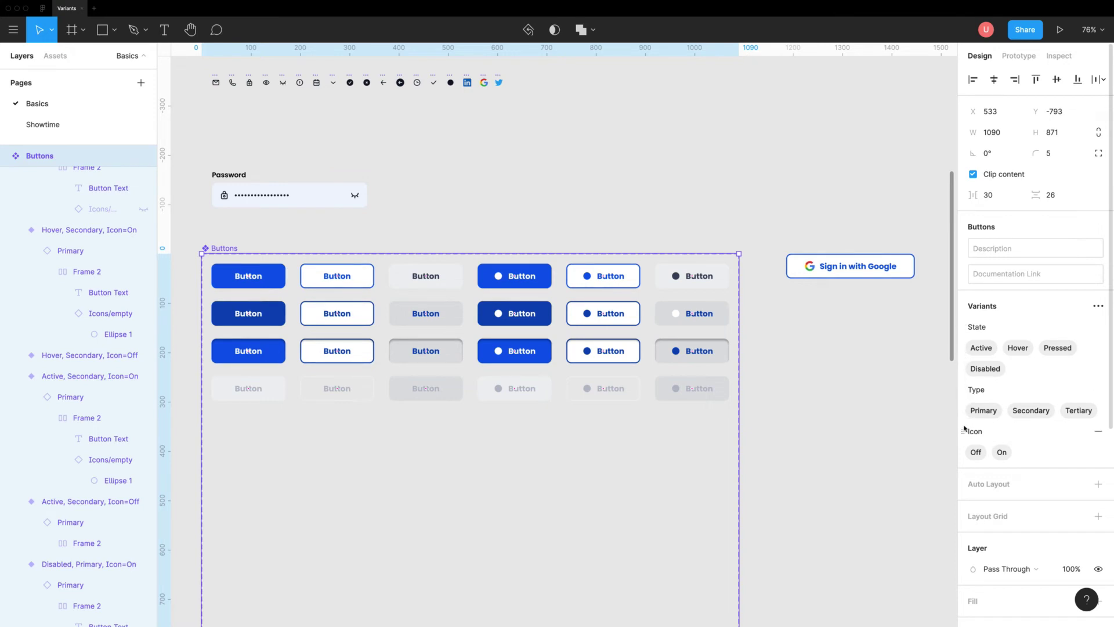
{"action": "left_click_drag", "start_coordinate": [962, 429], "coordinate": [965, 319]}
{"action": "left_click", "coordinate": [861, 335]}
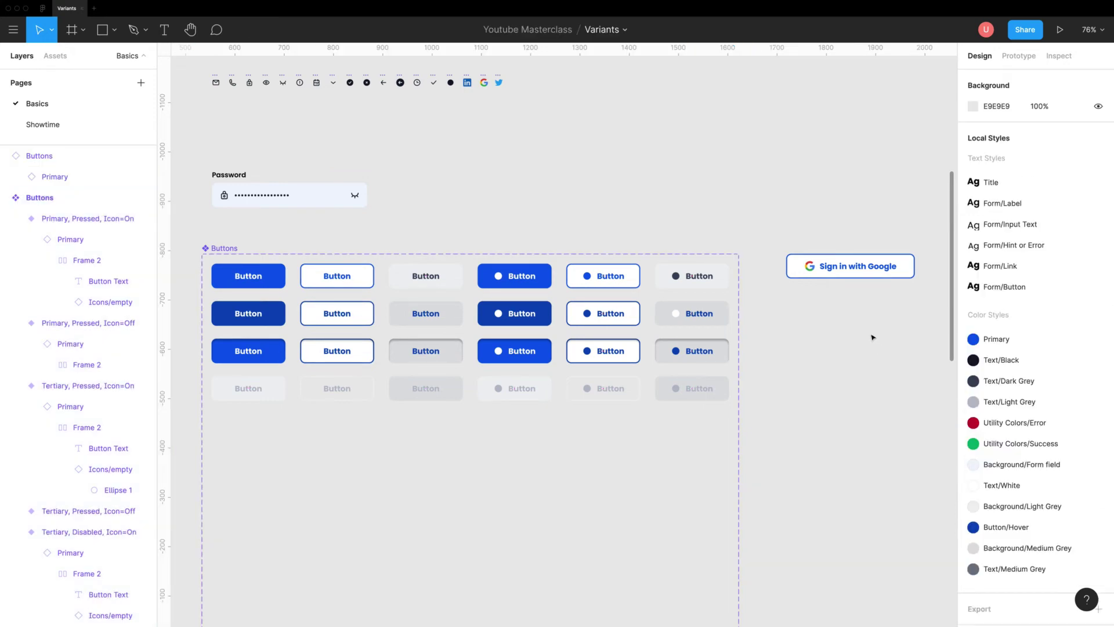
{"action": "scroll", "coordinate": [749, 334], "scroll_direction": "down", "scroll_amount": 3}
{"action": "scroll", "coordinate": [748, 334], "scroll_direction": "down", "scroll_amount": 5}
{"action": "scroll", "coordinate": [748, 334], "scroll_direction": "down", "scroll_amount": 2}
{"action": "scroll", "coordinate": [749, 335], "scroll_direction": "down", "scroll_amount": 2}
{"action": "scroll", "coordinate": [750, 335], "scroll_direction": "down", "scroll_amount": 2}
{"action": "scroll", "coordinate": [196, 445], "scroll_direction": "up", "scroll_amount": 5}
{"action": "scroll", "coordinate": [228, 392], "scroll_direction": "up", "scroll_amount": 1}
Step: Duplicate the Checkbox set beside the original and give both variants corner radius 12
{"action": "left_click", "coordinate": [260, 319]}
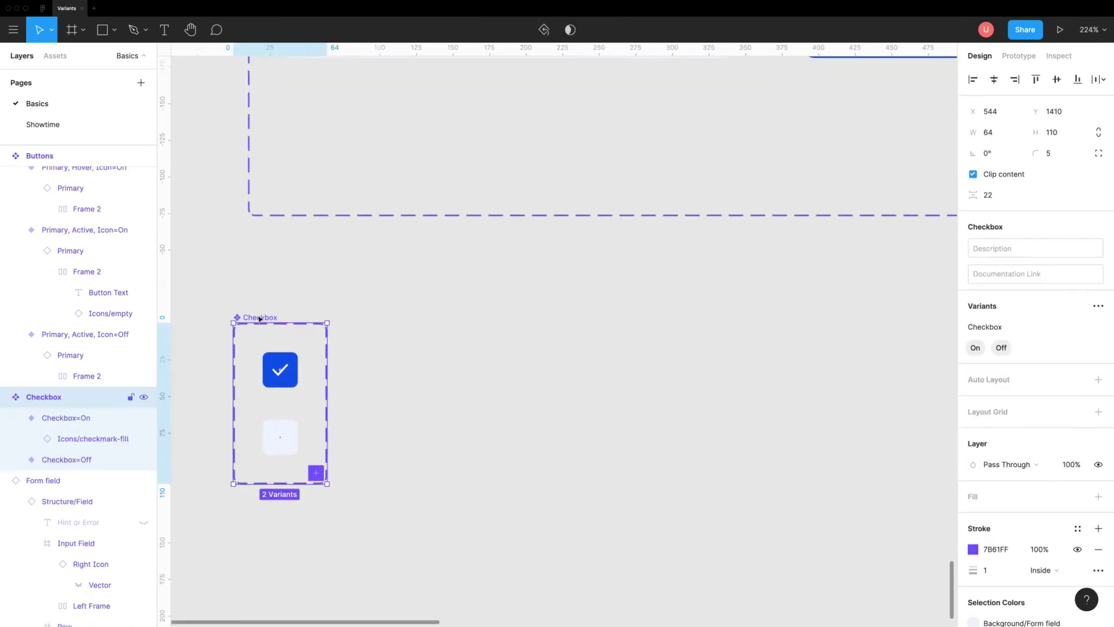
{"action": "scroll", "coordinate": [307, 381], "scroll_direction": "down", "scroll_amount": 2}
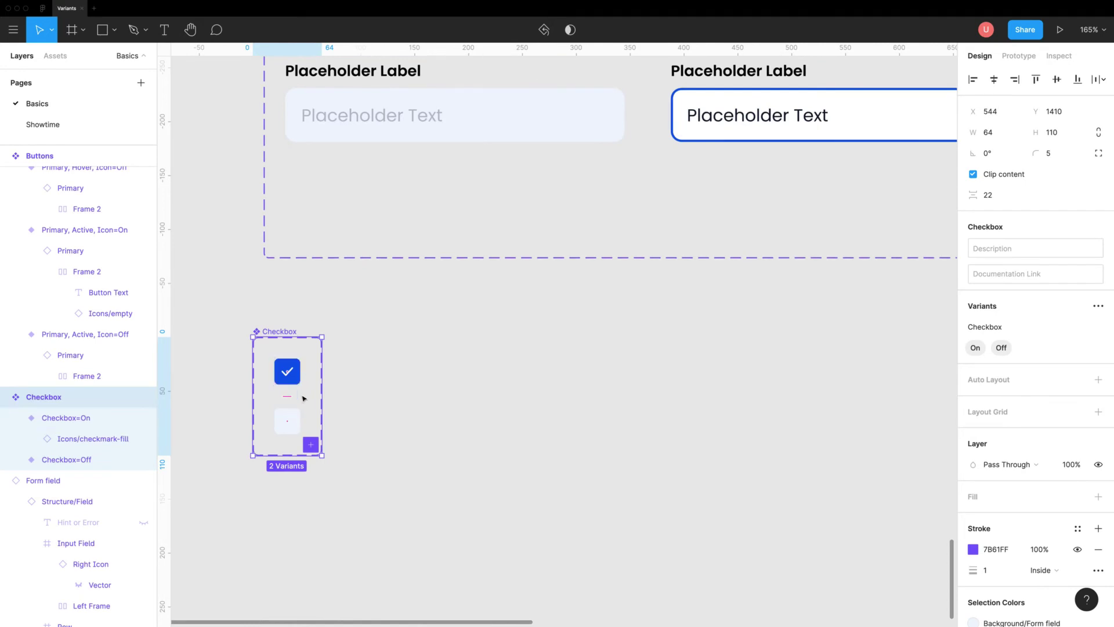
{"action": "key", "text": "ctrl+d"}
{"action": "left_click_drag", "start_coordinate": [382, 455], "coordinate": [382, 332]}
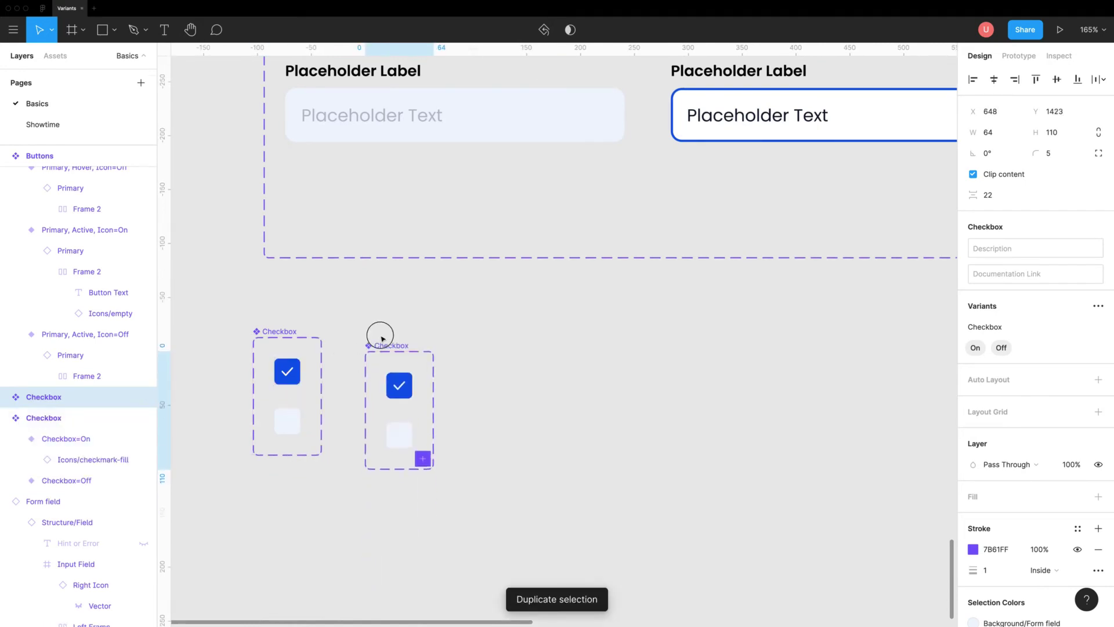
{"action": "left_click", "coordinate": [399, 371]}
{"action": "left_click", "coordinate": [409, 412], "text": "shift"}
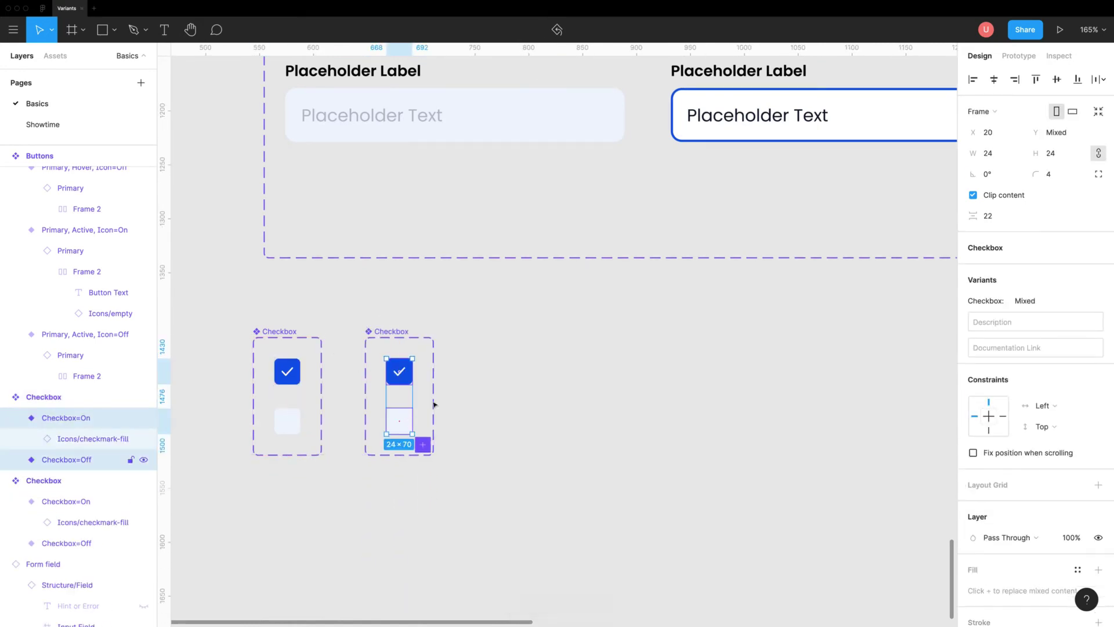
{"action": "left_click", "coordinate": [1052, 175]}
{"action": "type", "text": "12"}
{"action": "key", "text": "Return"}
Step: Draw a white ellipse dot inside the On variant's blue circle
{"action": "left_click", "coordinate": [530, 333]}
{"action": "scroll", "coordinate": [406, 370], "scroll_direction": "up", "scroll_amount": 5}
{"action": "key", "text": "o"}
{"action": "left_click_drag", "start_coordinate": [379, 355], "coordinate": [408, 385]}
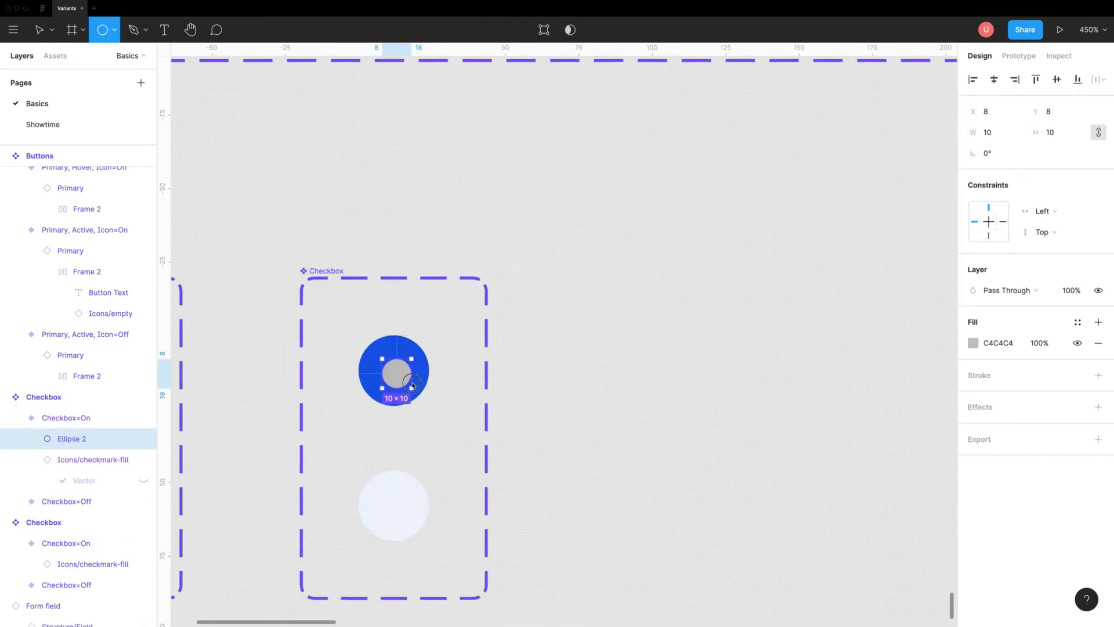
{"action": "left_click", "coordinate": [1074, 322]}
{"action": "left_click", "coordinate": [1001, 492]}
{"action": "scroll", "coordinate": [585, 390], "scroll_direction": "down", "scroll_amount": 5}
Step: Name the copied set and its variant property Radio, then place a Radio instance from Assets
{"action": "left_click", "coordinate": [464, 323]}
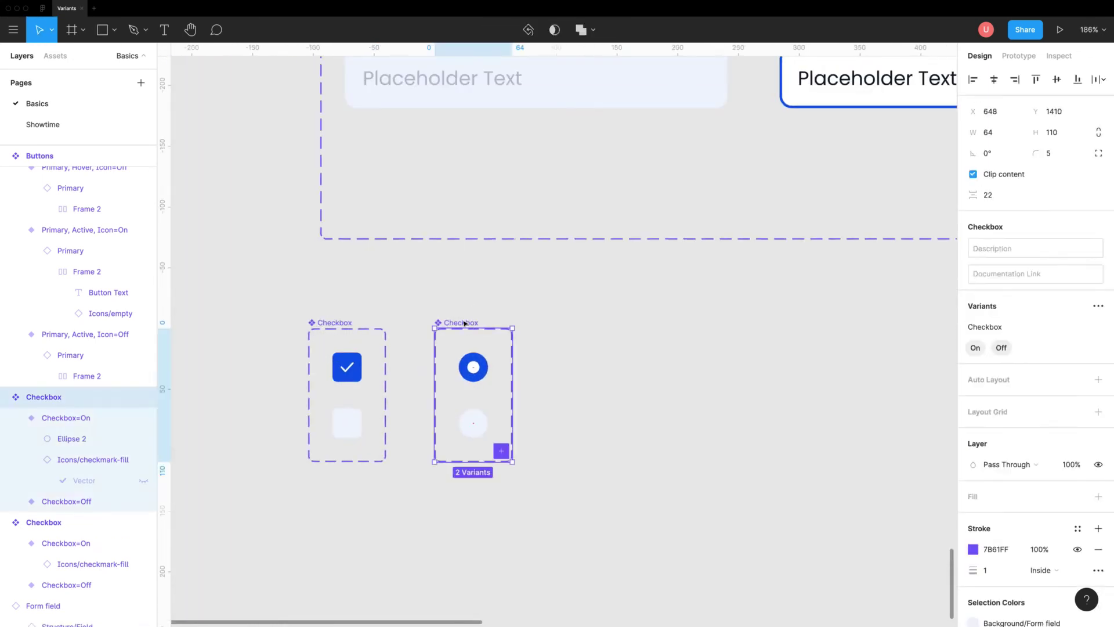
{"action": "left_click", "coordinate": [994, 326]}
{"action": "type", "text": "Radio"}
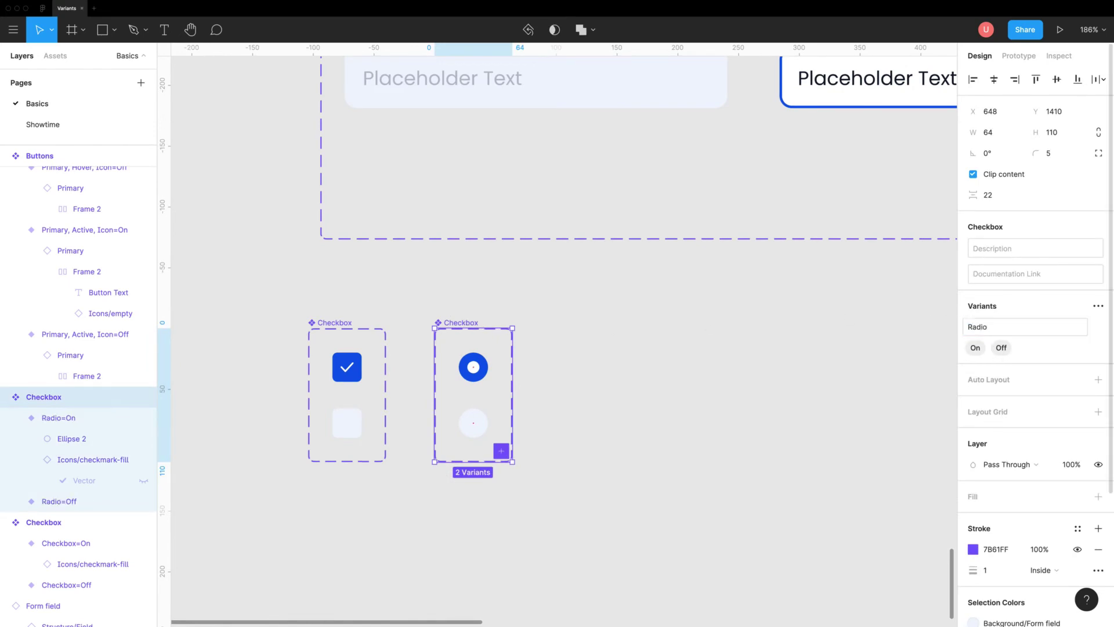
{"action": "left_click", "coordinate": [671, 341]}
{"action": "left_click", "coordinate": [461, 323]}
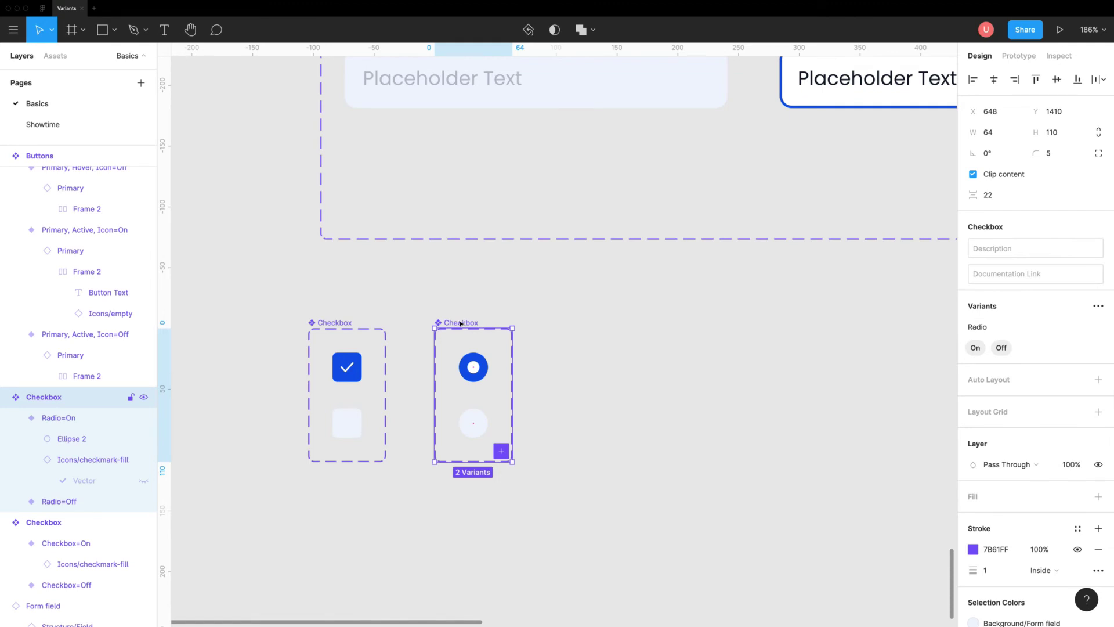
{"action": "double_click", "coordinate": [75, 398]}
{"action": "type", "text": "o"}
{"action": "key", "text": "Return"}
{"action": "left_click", "coordinate": [55, 55]}
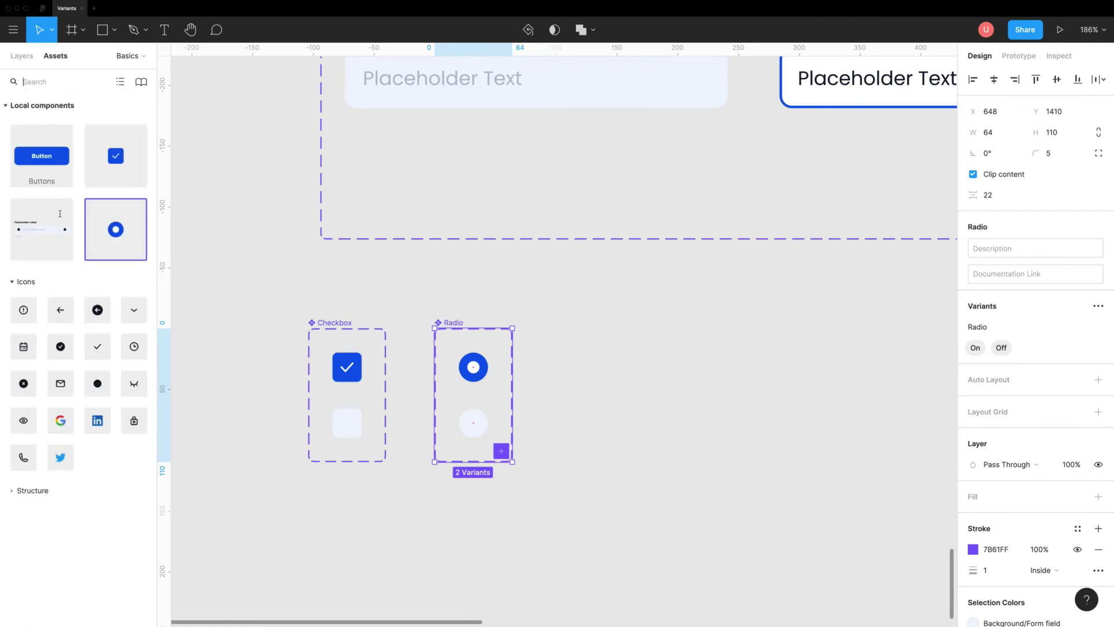
{"action": "left_click_drag", "start_coordinate": [113, 219], "coordinate": [619, 388]}
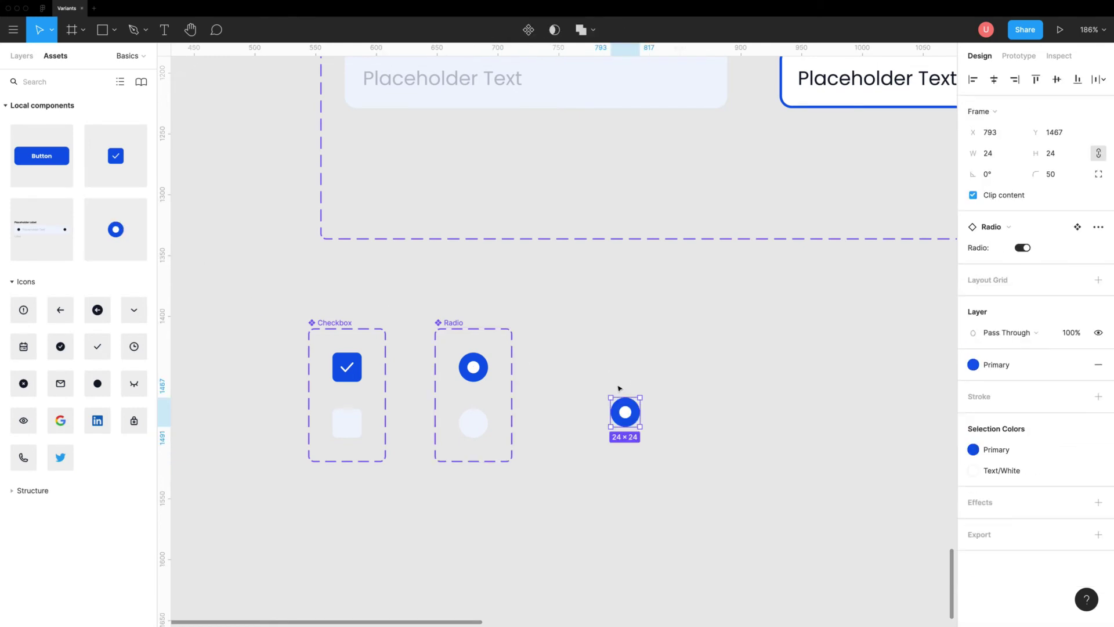
Step: Toggle the Radio instance off and on, then delete the Secondary Active button variant
{"action": "left_click", "coordinate": [1022, 250]}
{"action": "left_click", "coordinate": [1022, 249]}
{"action": "left_click", "coordinate": [1023, 250]}
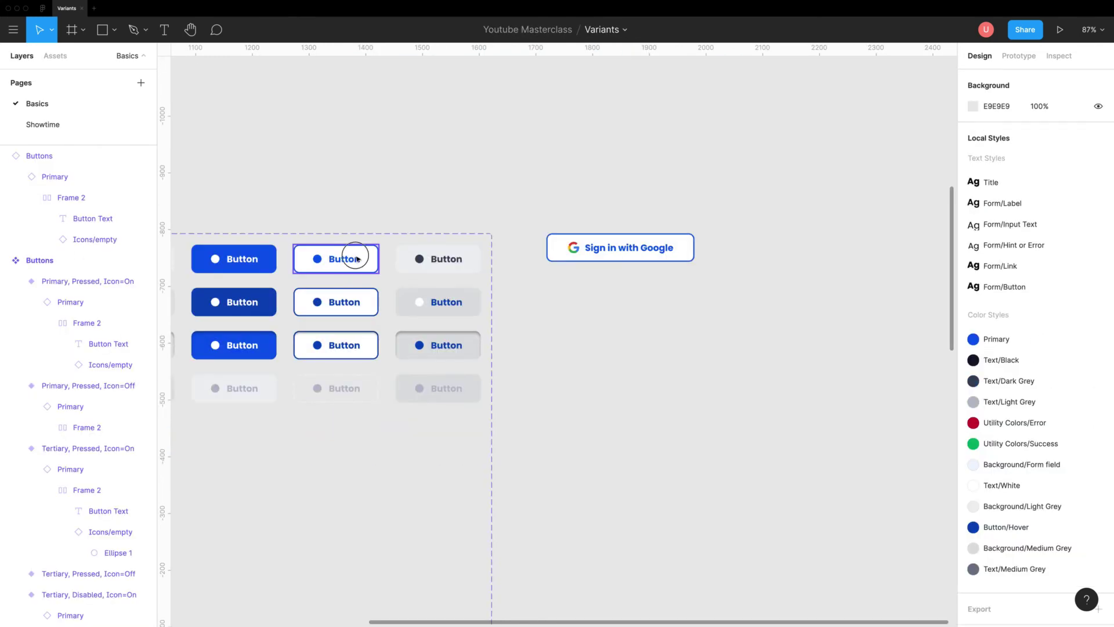
{"action": "left_click", "coordinate": [356, 259]}
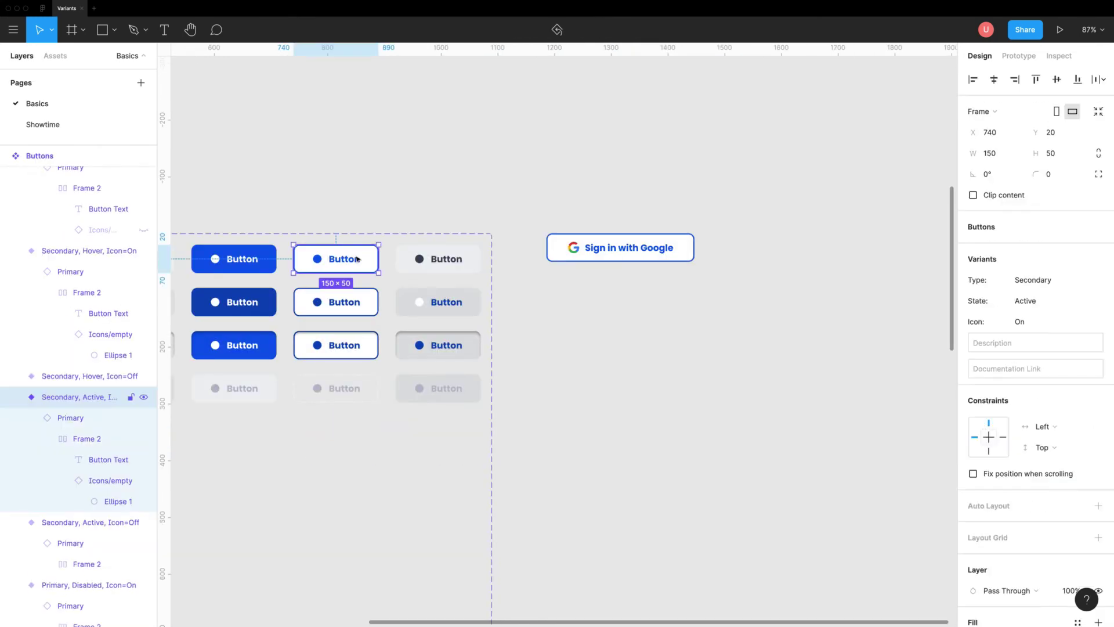
{"action": "key", "text": "Delete"}
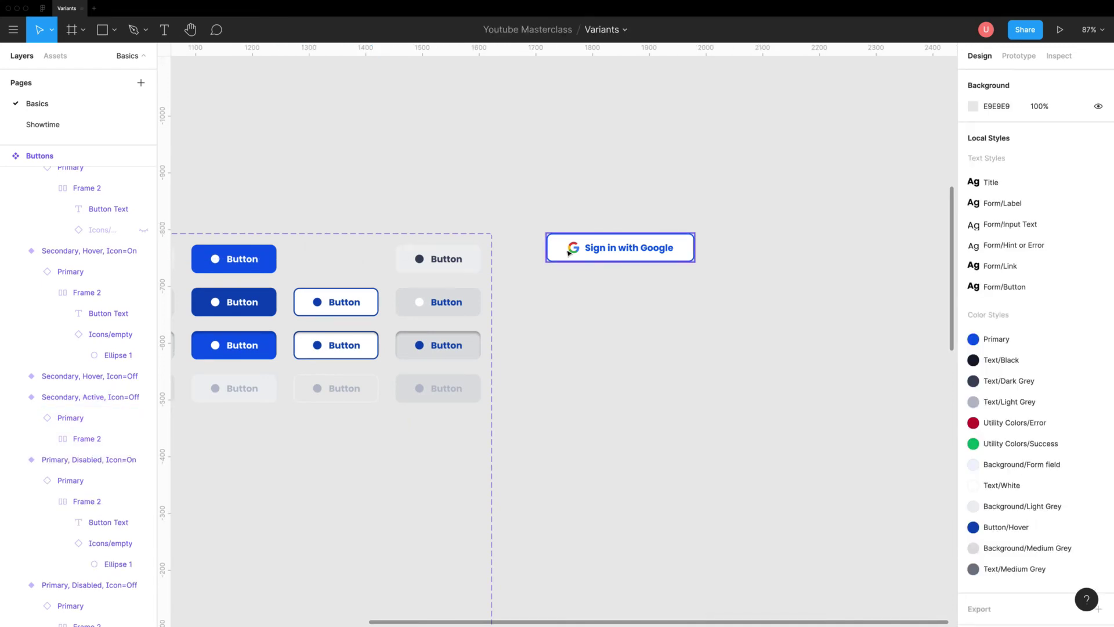
Step: Restore the Google sign-in button's main component via Restore Main Component
{"action": "left_click", "coordinate": [568, 250]}
{"action": "right_click", "coordinate": [568, 252]}
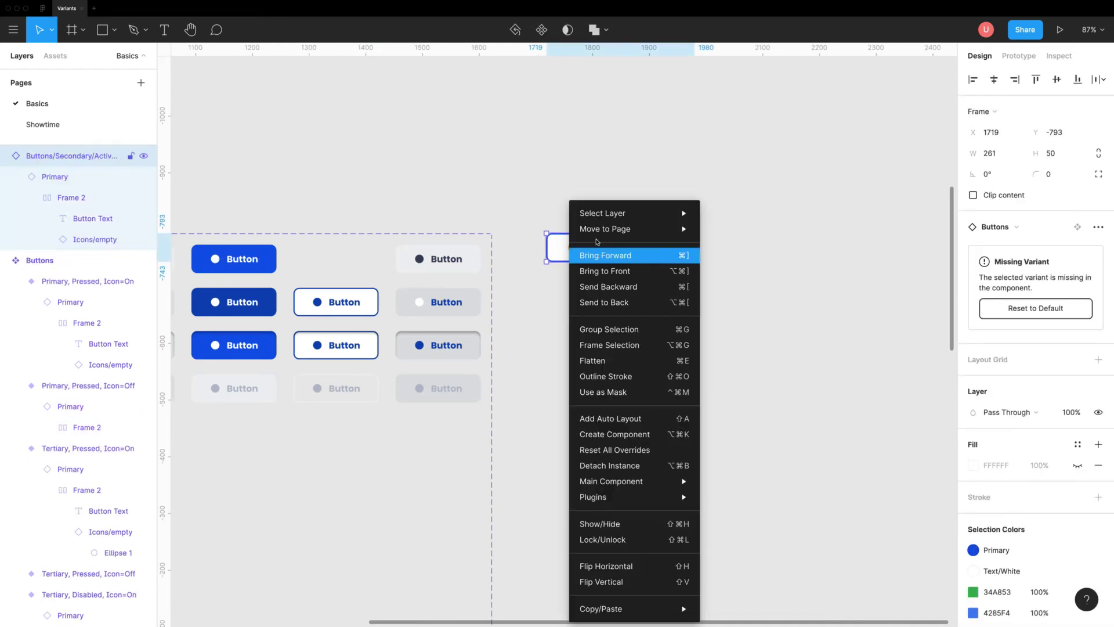
{"action": "left_click", "coordinate": [567, 248]}
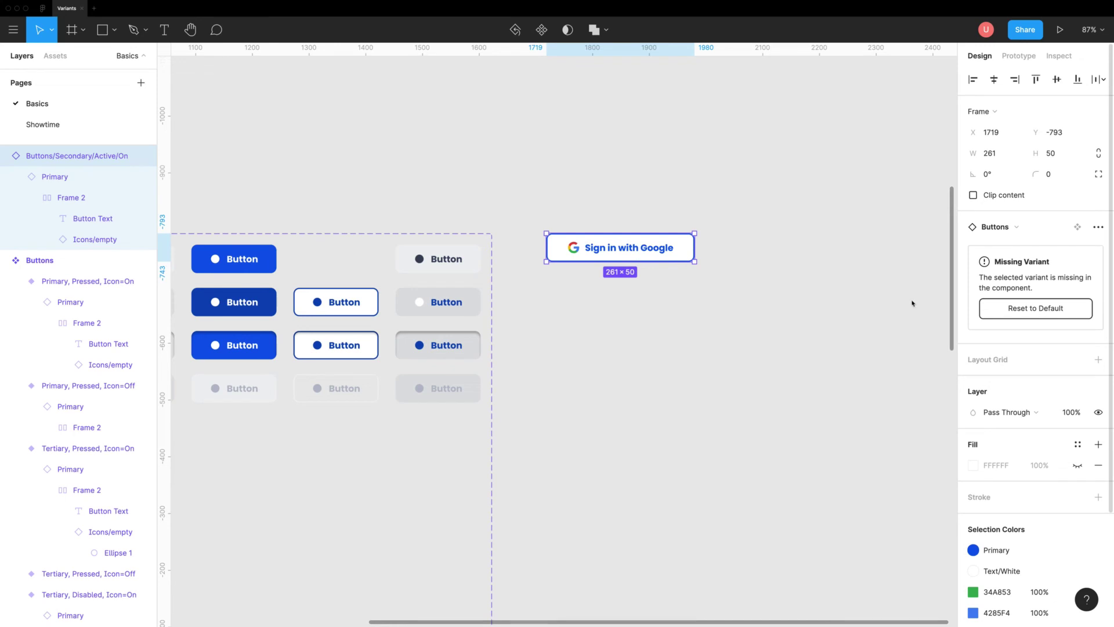
{"action": "right_click", "coordinate": [663, 203]}
{"action": "mouse_move", "coordinate": [703, 482]}
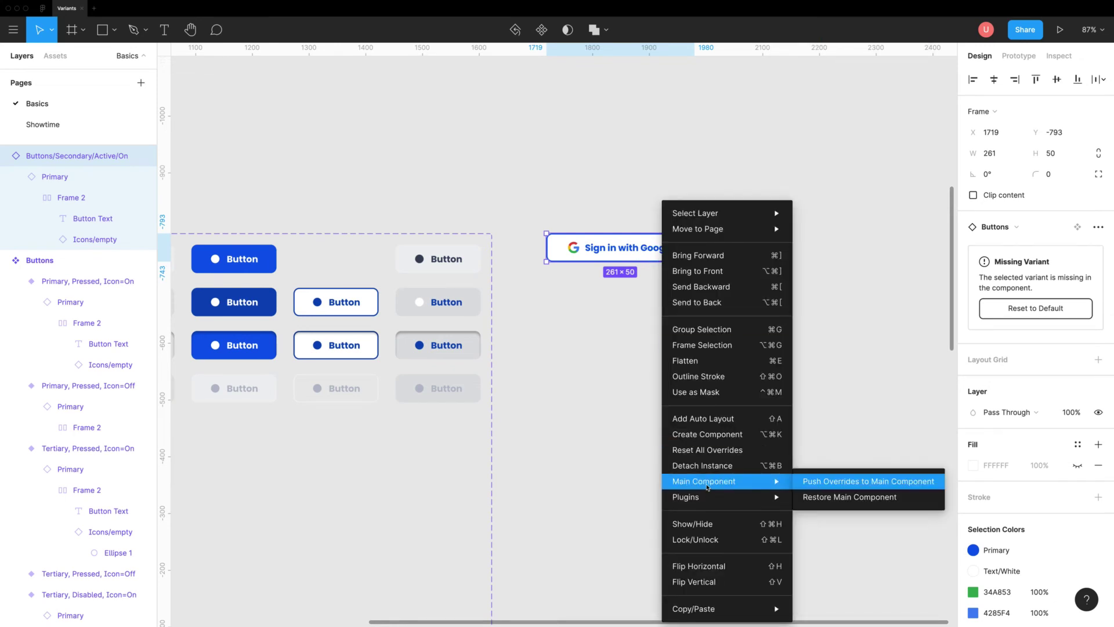
{"action": "left_click", "coordinate": [816, 499]}
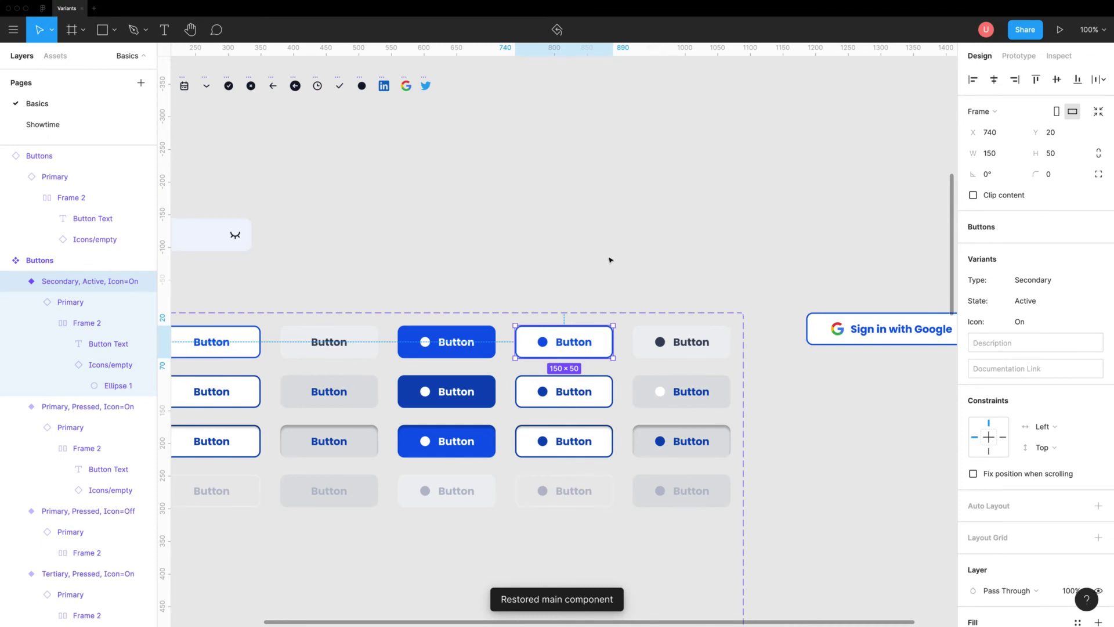
{"action": "left_click", "coordinate": [609, 260]}
{"action": "scroll", "coordinate": [611, 269], "scroll_direction": "down", "scroll_amount": 5, "text": "ctrl"}
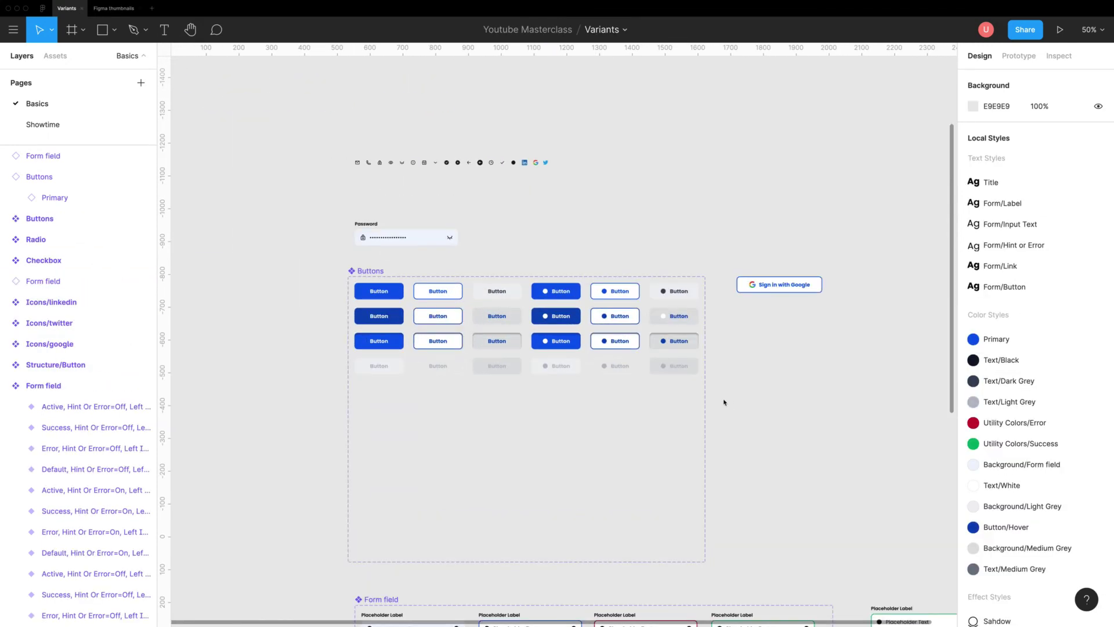
Step: Select the Buttons set and marquee-select all 24 of its button variants
{"action": "left_click", "coordinate": [53, 218]}
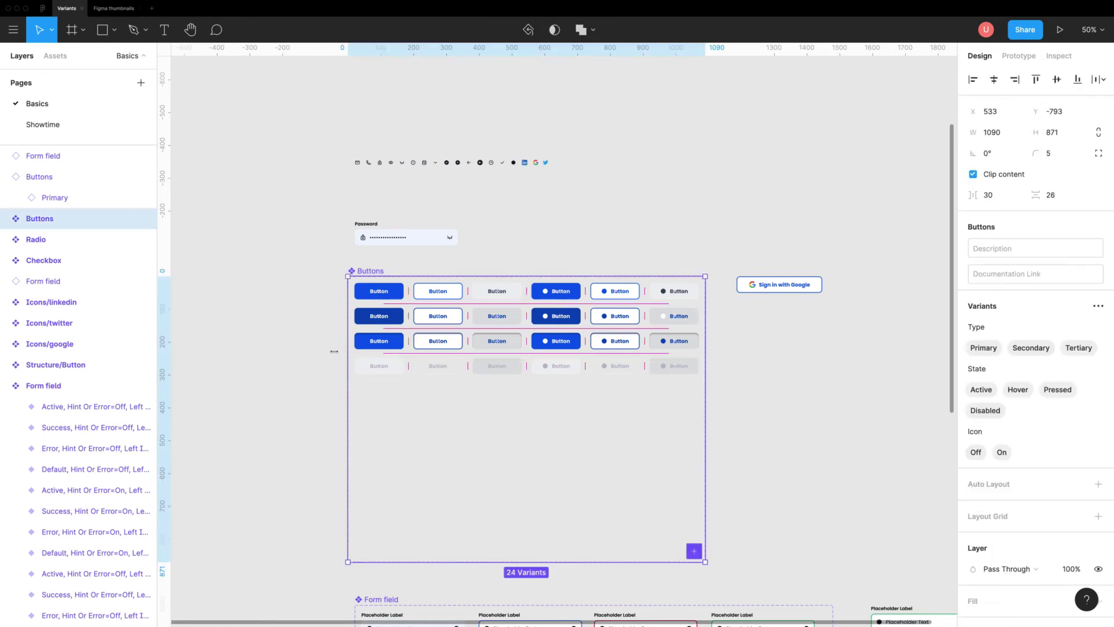
{"action": "left_click_drag", "start_coordinate": [338, 393], "coordinate": [697, 283]}
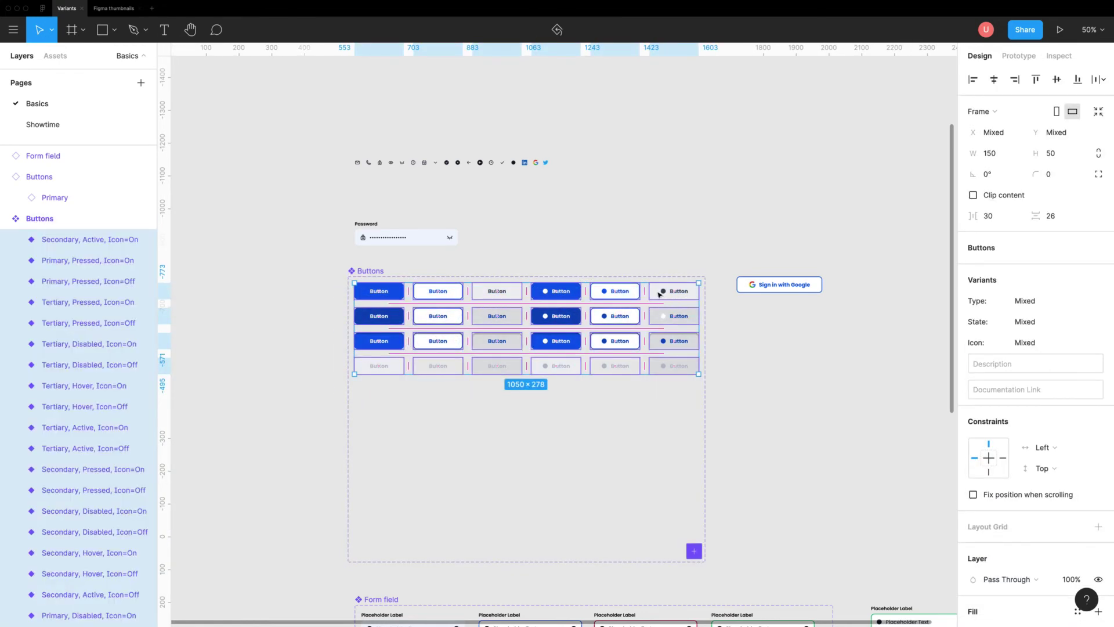
{"action": "mouse_move", "coordinate": [378, 291]}
{"action": "left_mouse_down"}
{"action": "mouse_move", "coordinate": [751, 333]}
{"action": "mouse_move", "coordinate": [384, 294]}
{"action": "left_mouse_up"}
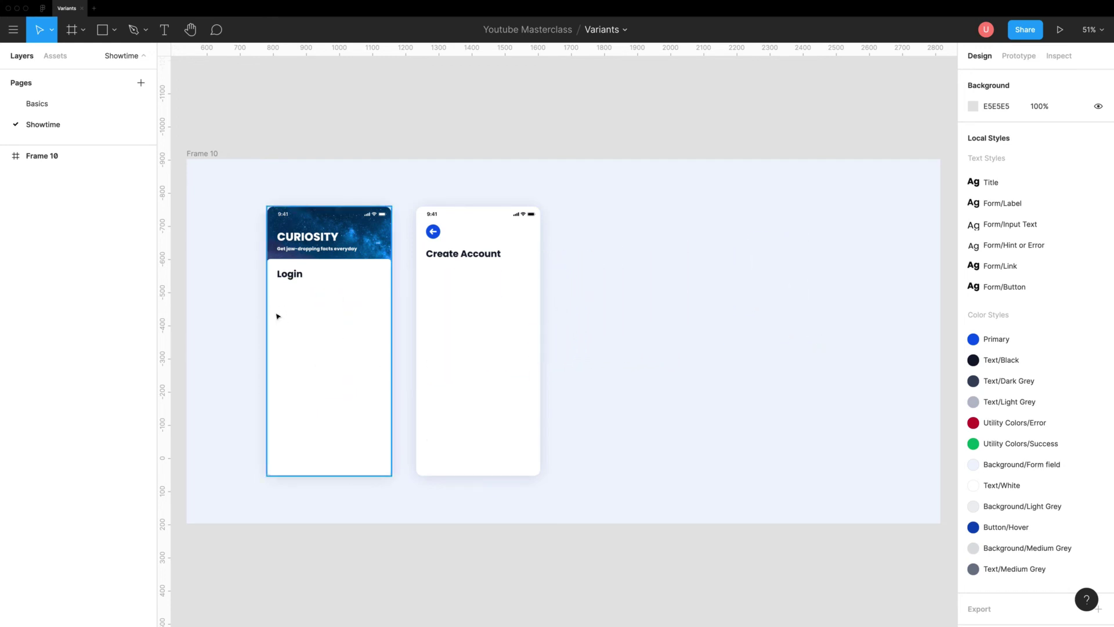
Step: Place an Email form field in Login without the hint label, using an email icon
{"action": "left_click", "coordinate": [52, 59]}
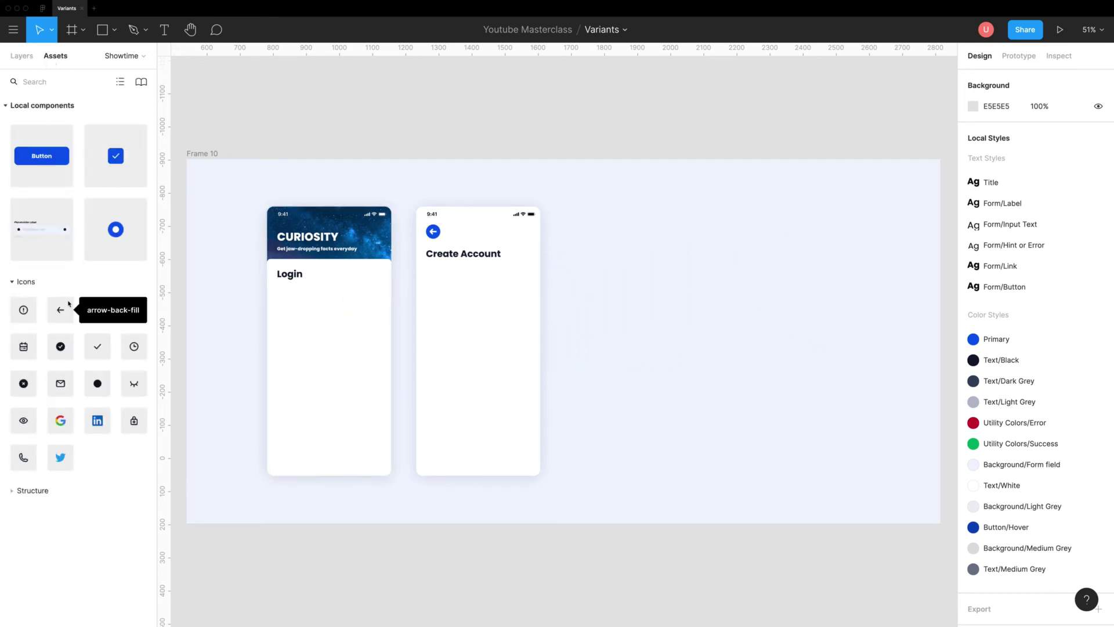
{"action": "mouse_move", "coordinate": [40, 229]}
{"action": "left_mouse_down"}
{"action": "mouse_move", "coordinate": [311, 311]}
{"action": "mouse_move", "coordinate": [341, 301]}
{"action": "left_mouse_up"}
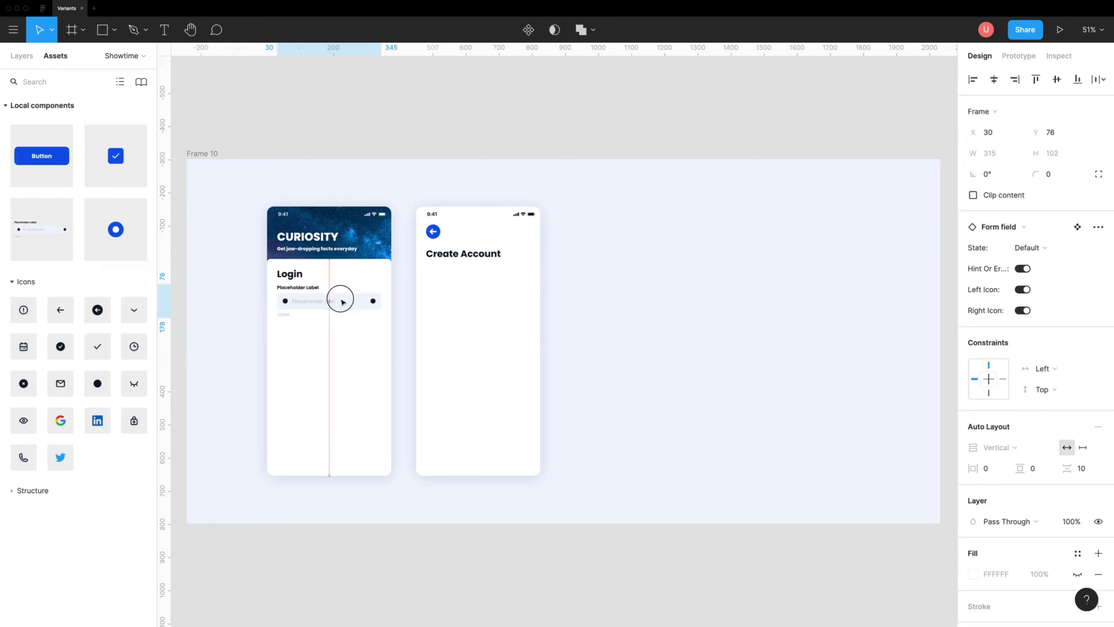
{"action": "key", "text": "alt"}
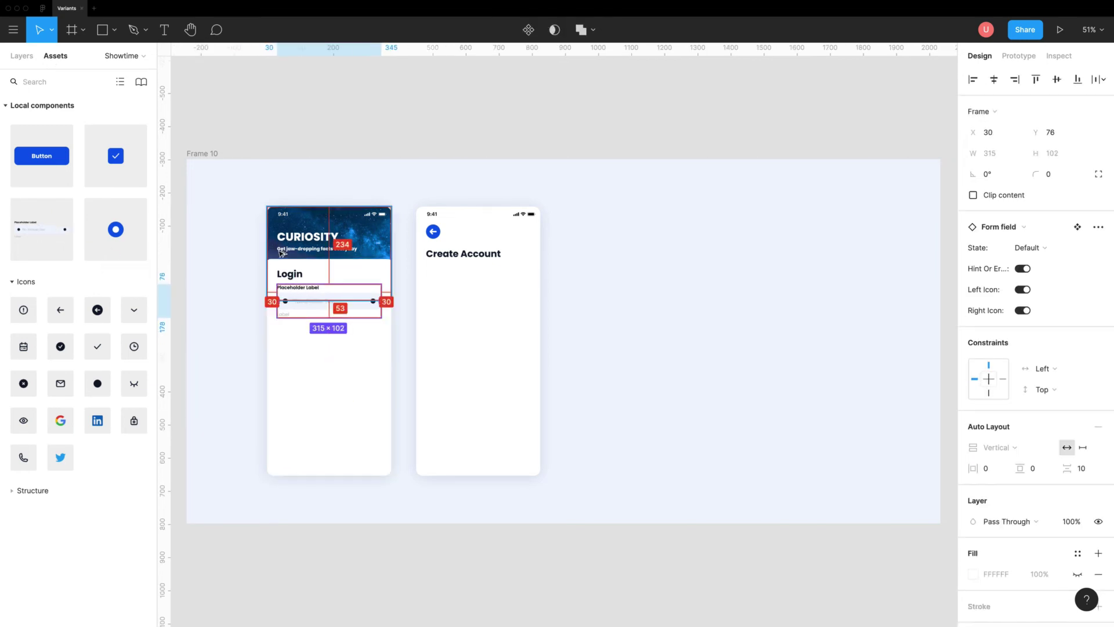
{"action": "key", "text": "Up"}
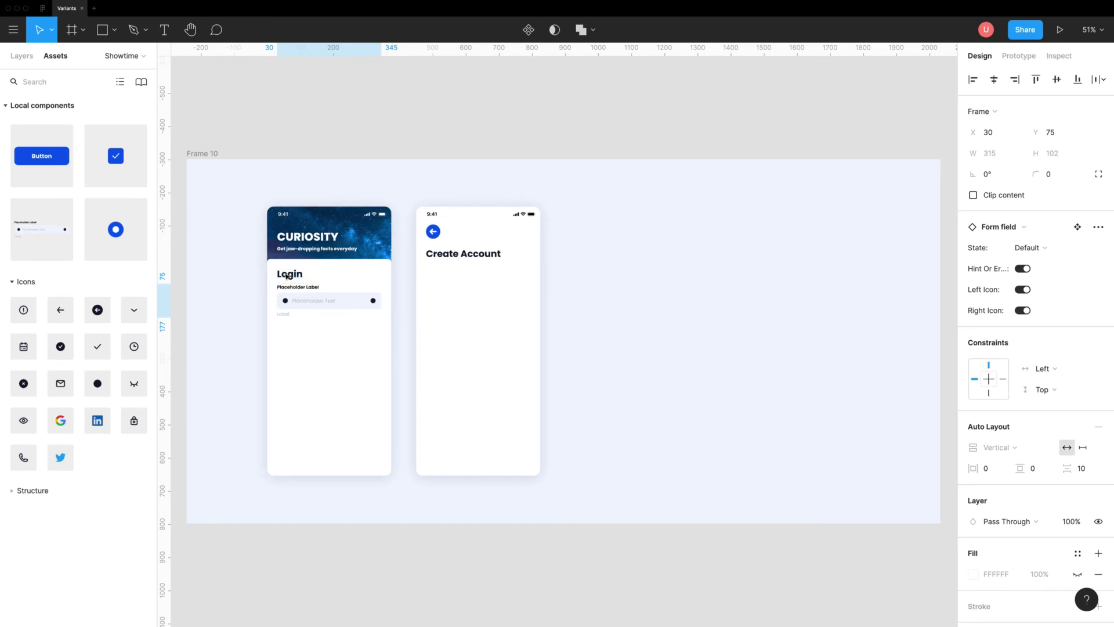
{"action": "left_click", "coordinate": [290, 285]}
{"action": "scroll", "coordinate": [290, 285], "scroll_direction": "up", "scroll_amount": 5}
{"action": "left_click", "coordinate": [354, 336]}
{"action": "left_click", "coordinate": [1023, 289]}
{"action": "left_click", "coordinate": [1023, 268]}
{"action": "left_click", "coordinate": [1023, 269]}
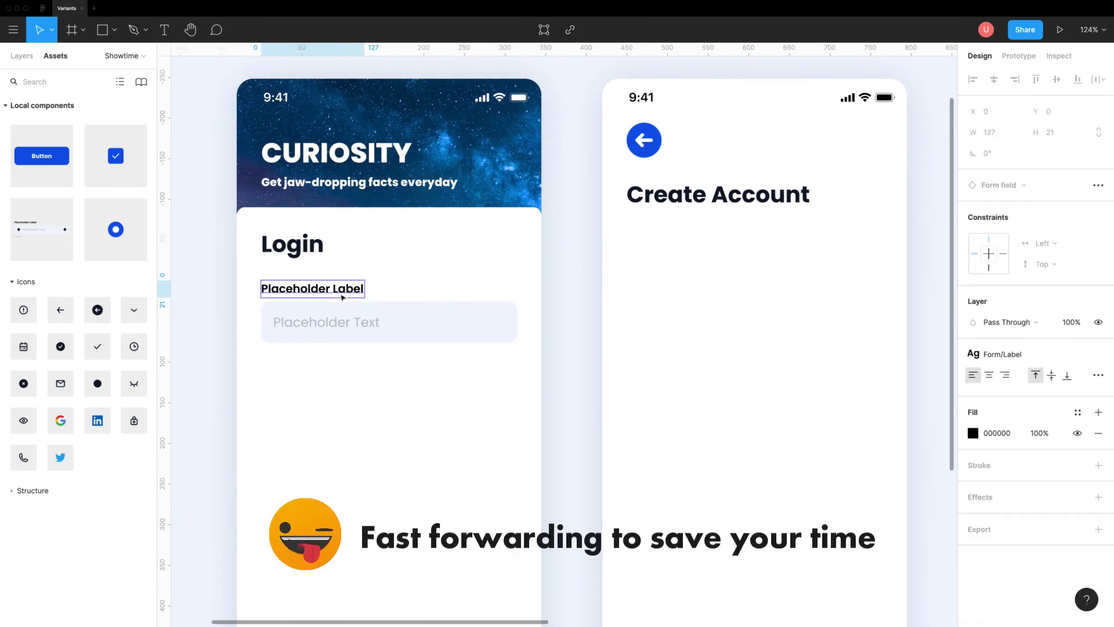
{"action": "type", "text": "Email"}
{"action": "double_click", "coordinate": [336, 321]}
{"action": "type", "text": "Enter your email"}
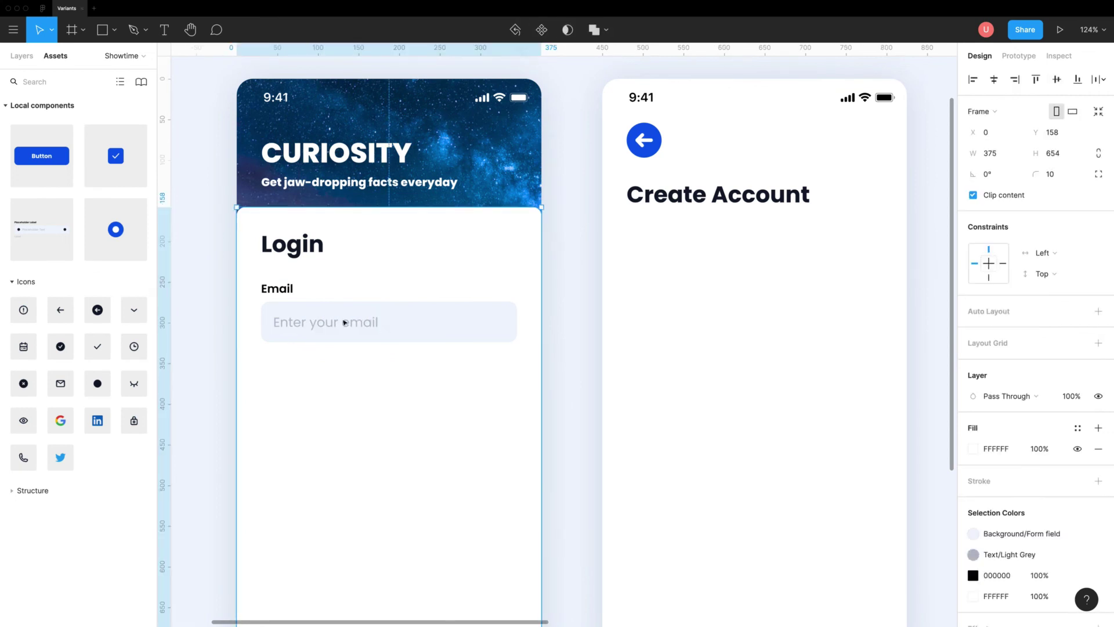
{"action": "left_click", "coordinate": [281, 321]}
{"action": "left_click", "coordinate": [1007, 276]}
Step: Duplicate it as a Password field with a lock icon and a closed-eye icon
{"action": "left_click", "coordinate": [442, 318]}
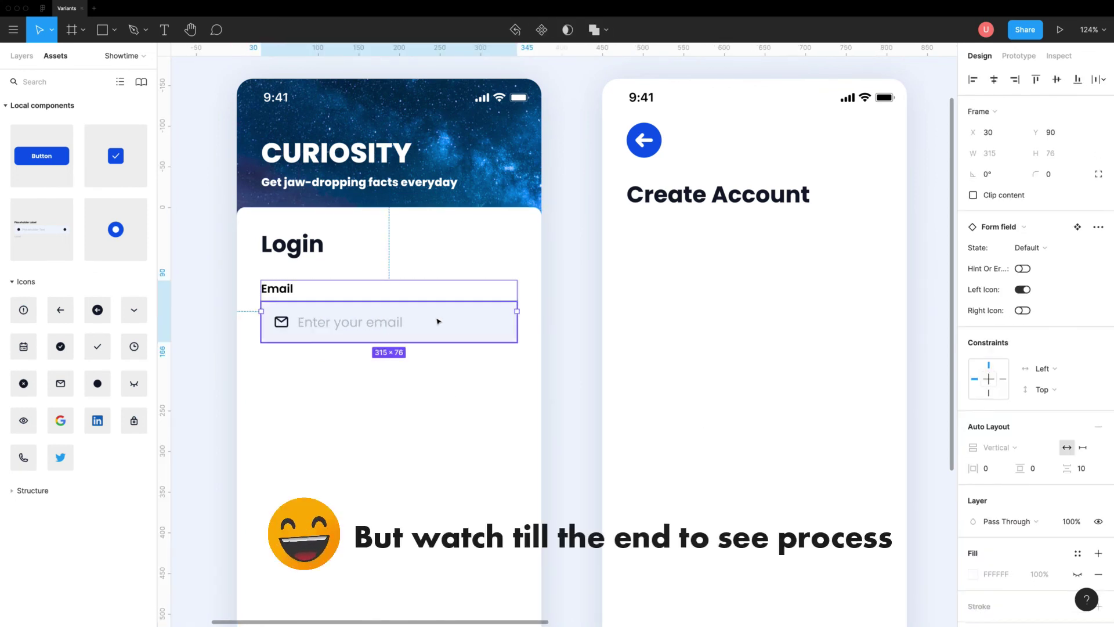
{"action": "key", "text": "ctrl+d"}
{"action": "double_click", "coordinate": [277, 366]}
{"action": "type", "text": "Password"}
{"action": "double_click", "coordinate": [385, 400]}
{"action": "type", "text": "password"}
{"action": "left_click", "coordinate": [282, 400]}
{"action": "left_click", "coordinate": [994, 226]}
{"action": "type", "text": "lo"}
{"action": "left_click", "coordinate": [1019, 298]}
{"action": "left_click_drag", "start_coordinate": [23, 420], "coordinate": [496, 399]}
{"action": "left_click", "coordinate": [496, 399]}
{"action": "left_click", "coordinate": [1001, 229]}
{"action": "type", "text": "eye"}
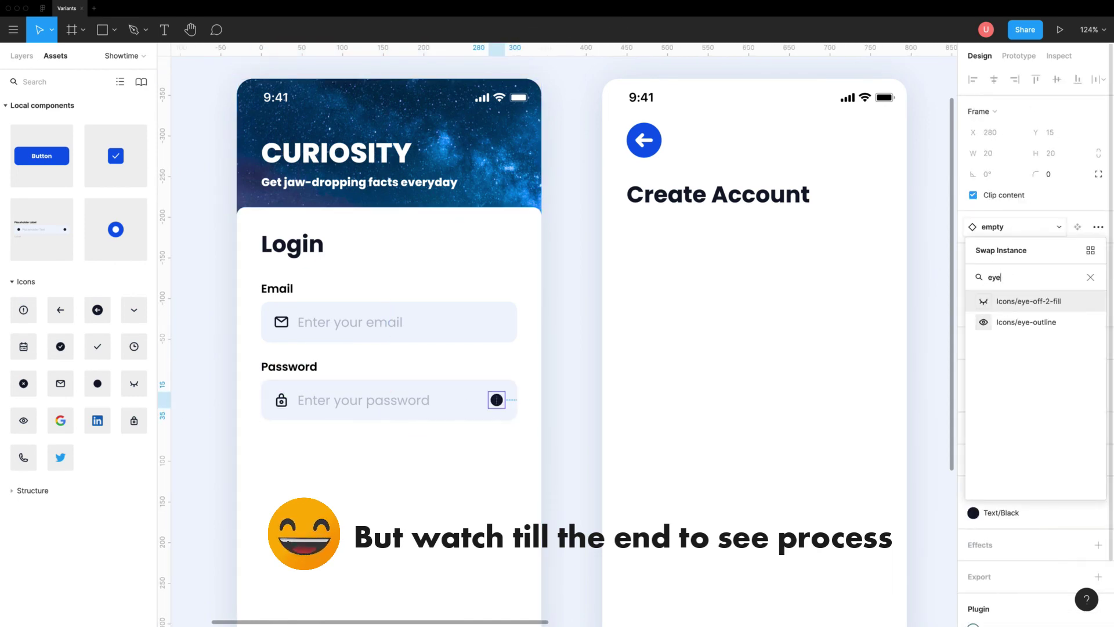
{"action": "left_click", "coordinate": [1007, 299]}
{"action": "left_click", "coordinate": [548, 354]}
Step: Add a Login button below the password field and an account prompt text beneath it
{"action": "left_click_drag", "start_coordinate": [41, 156], "coordinate": [343, 421]}
{"action": "double_click", "coordinate": [321, 457]}
{"action": "type", "text": "Login"}
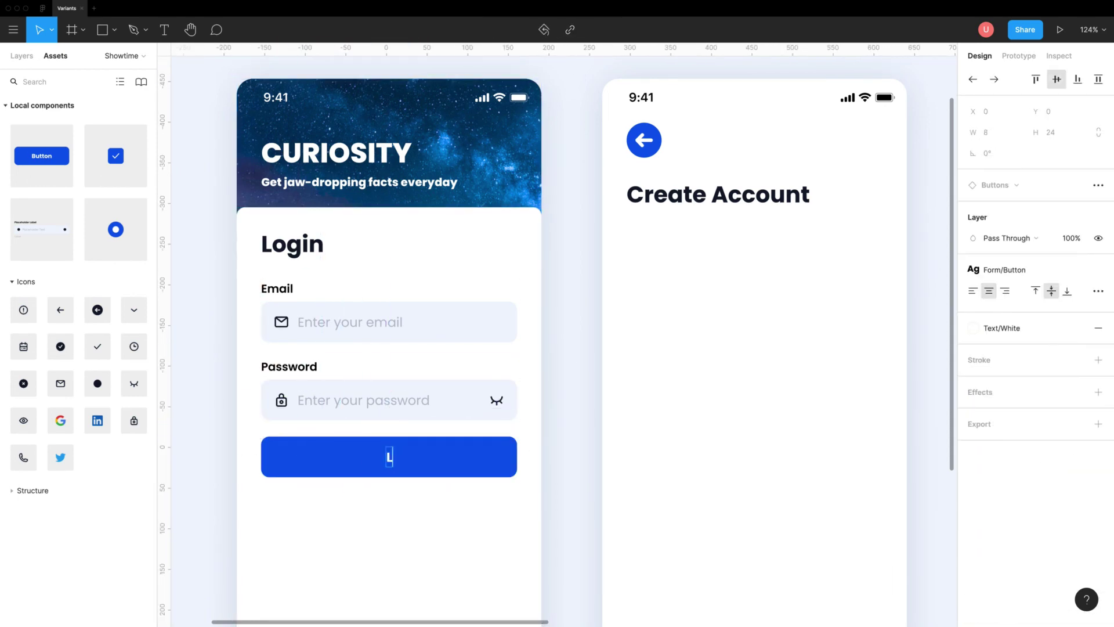
{"action": "scroll", "coordinate": [455, 450], "scroll_direction": "down", "scroll_amount": 3}
{"action": "key", "text": "t"}
{"action": "left_click", "coordinate": [363, 427]}
{"action": "type", "text": "Don’t have an Account?"}
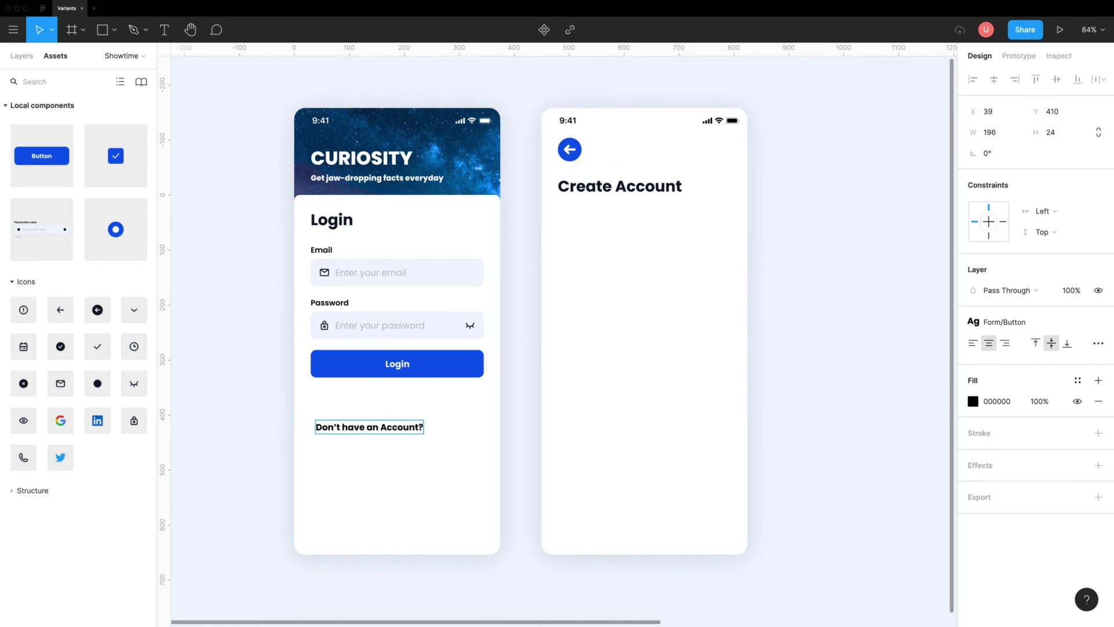
{"action": "mouse_move", "coordinate": [399, 426]}
{"action": "left_mouse_down"}
{"action": "mouse_move", "coordinate": [415, 502]}
{"action": "mouse_move", "coordinate": [408, 391]}
{"action": "mouse_move", "coordinate": [413, 425]}
{"action": "left_mouse_up"}
{"action": "key", "text": "ctrl+d"}
{"action": "type", "text": "or"}
Step: Duplicate the Login button as 'Login with Google' with the Google logo icon
{"action": "key", "text": "Escape"}
{"action": "left_click", "coordinate": [400, 363]}
{"action": "key", "text": "ctrl+d"}
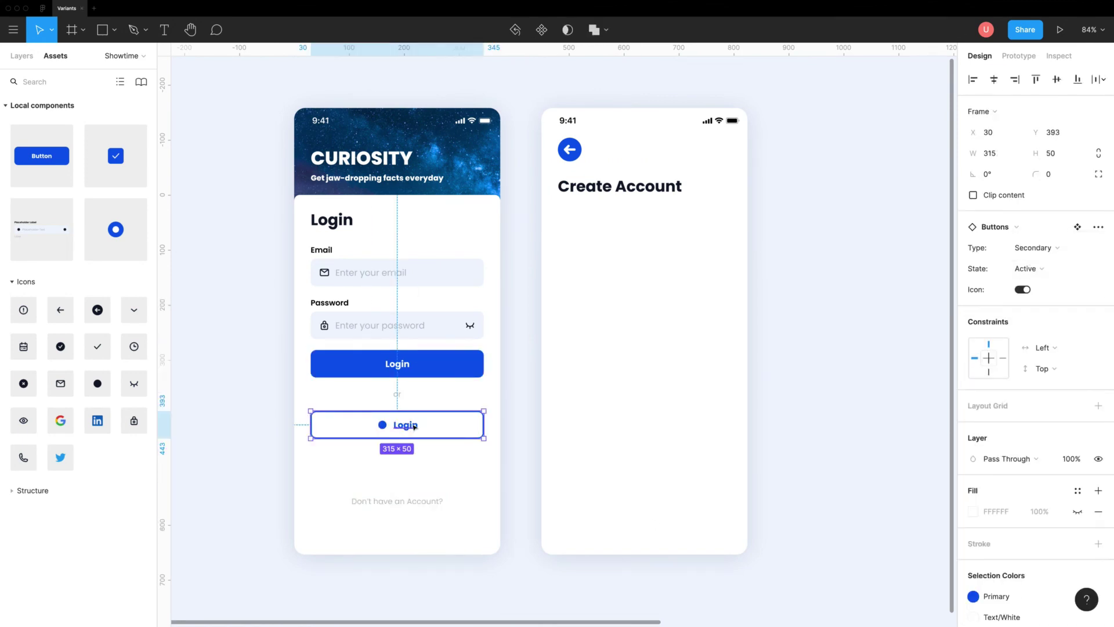
{"action": "double_click", "coordinate": [413, 425]}
{"action": "type", "text": "Login with Gmail"}
{"action": "double_click", "coordinate": [427, 423]}
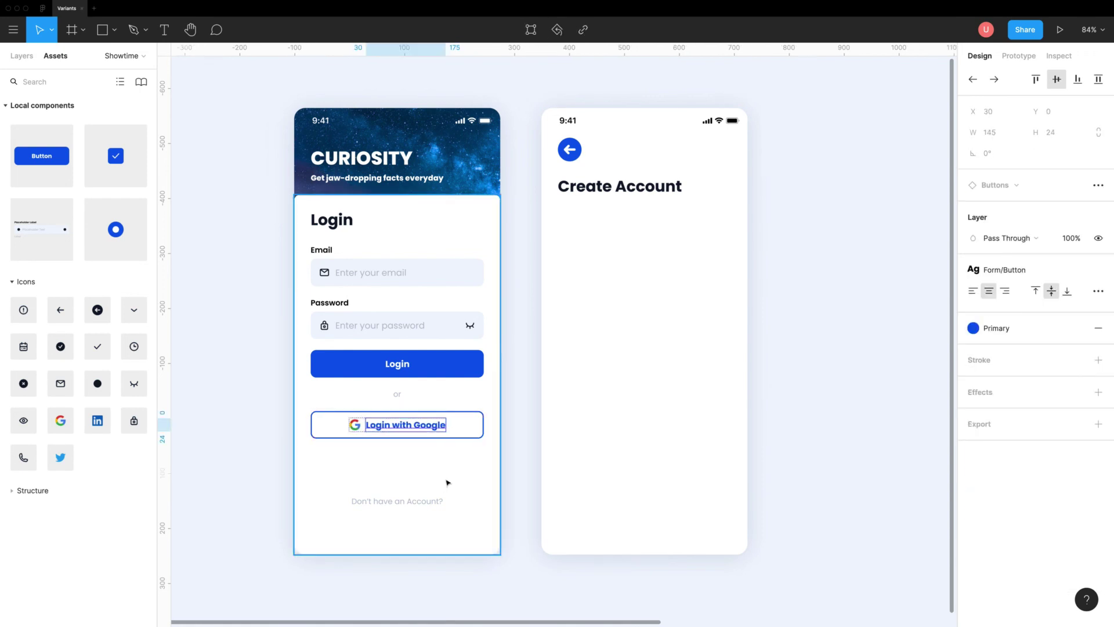
{"action": "type", "text": "Google"}
{"action": "left_click", "coordinate": [447, 483]}
Step: Add a full-width Tertiary Create Account button near the bottom of Login
{"action": "mouse_move", "coordinate": [41, 157]}
{"action": "left_mouse_down"}
{"action": "mouse_move", "coordinate": [348, 514]}
{"action": "mouse_move", "coordinate": [311, 525]}
{"action": "left_mouse_up"}
{"action": "left_click", "coordinate": [1028, 248]}
{"action": "left_click", "coordinate": [1007, 296]}
{"action": "left_click_drag", "start_coordinate": [415, 525], "coordinate": [484, 524]}
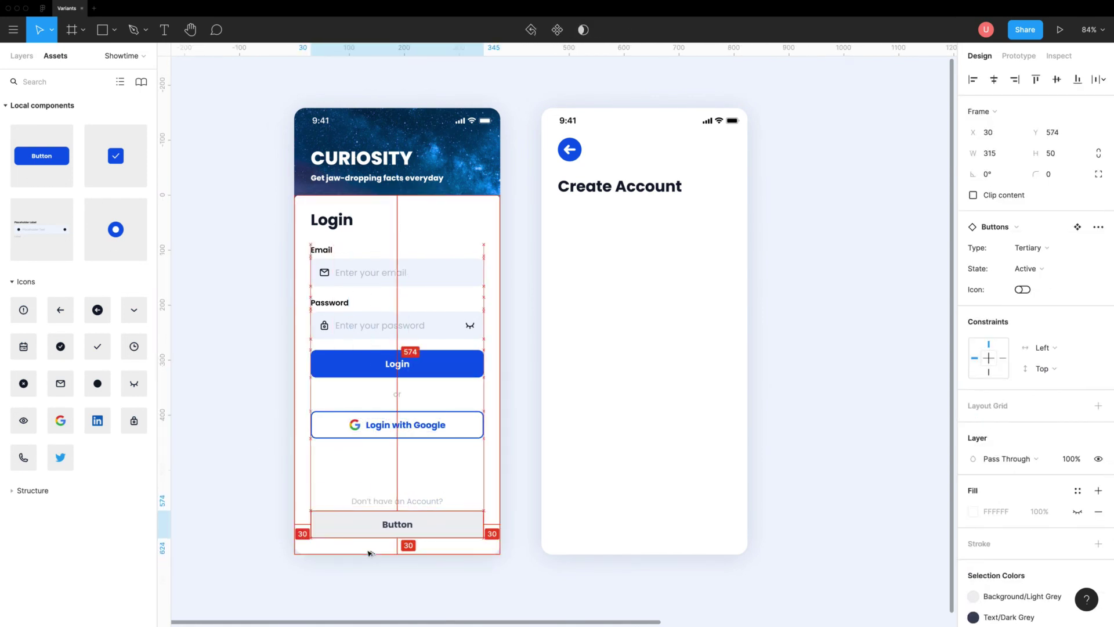
{"action": "double_click", "coordinate": [405, 524]}
{"action": "type", "text": "Create Account"}
Step: Place an email form field in Create Account, hide its hint, and edit its label and text
{"action": "key", "text": "Escape"}
{"action": "scroll", "coordinate": [425, 472], "scroll_direction": "down", "scroll_amount": 3}
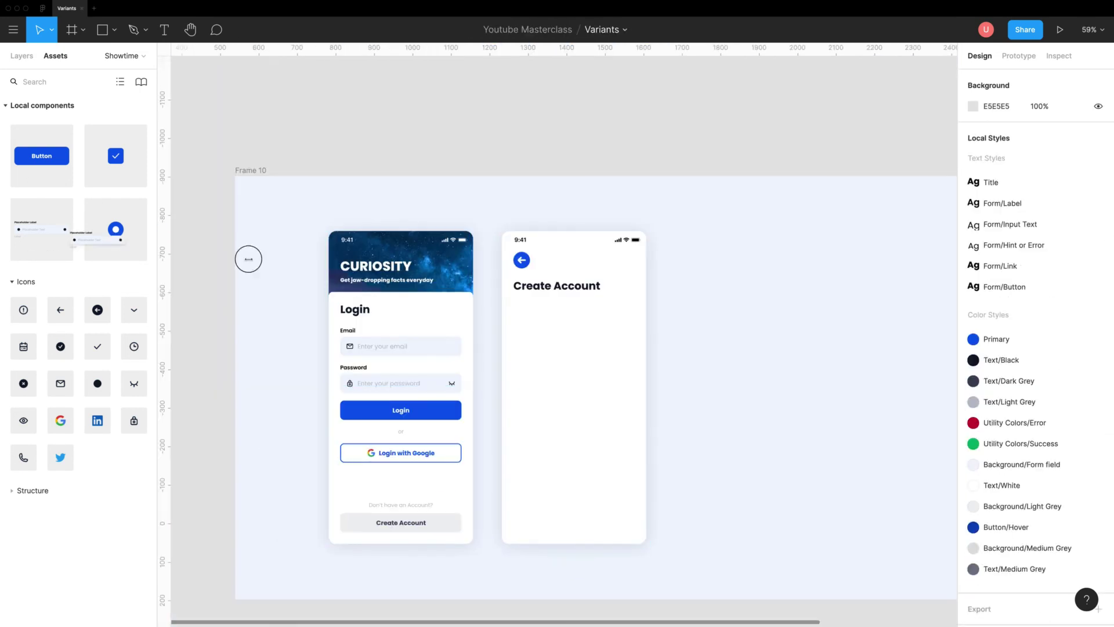
{"action": "left_click_drag", "start_coordinate": [41, 229], "coordinate": [574, 320]}
{"action": "scroll", "coordinate": [573, 287], "scroll_direction": "up", "scroll_amount": 3}
{"action": "double_click", "coordinate": [522, 307]}
{"action": "type", "text": "Email id"}
{"action": "key", "text": "Escape"}
{"action": "left_click", "coordinate": [1023, 269]}
{"action": "double_click", "coordinate": [535, 329]}
{"action": "type", "text": "Enter email id"}
{"action": "key", "text": "Escape"}
{"action": "left_click", "coordinate": [1031, 248]}
{"action": "double_click", "coordinate": [535, 328]}
{"action": "type", "text": "company.com |"}
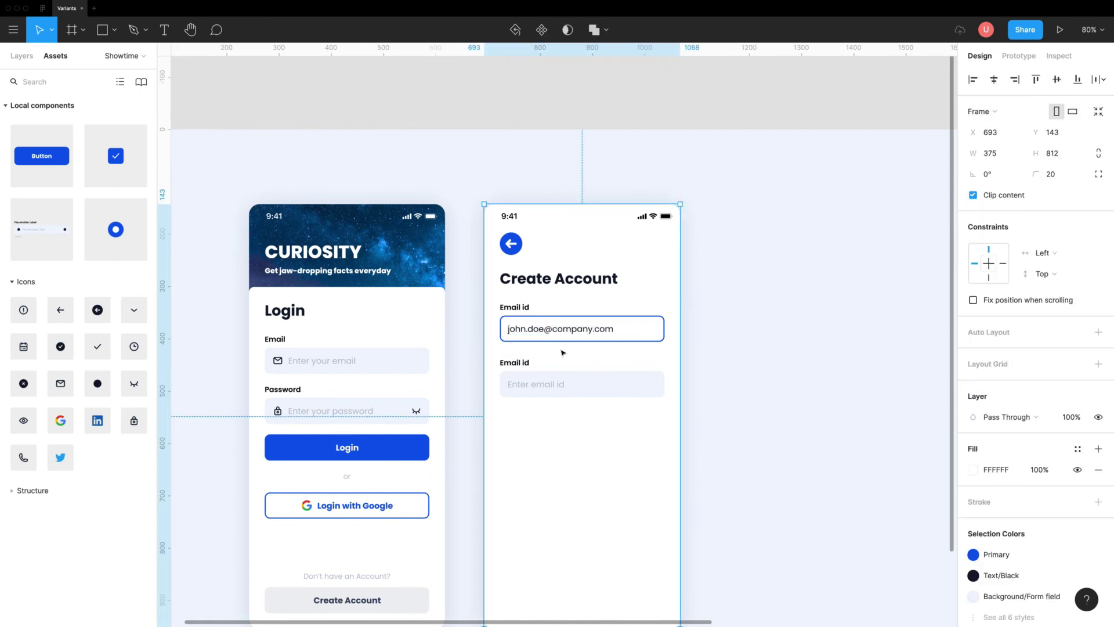
{"action": "key", "text": "Escape"}
{"action": "key", "text": "Escape"}
Step: Set up the password field with a hint, and add a Create Account button below it
{"action": "left_click", "coordinate": [581, 384]}
{"action": "left_click", "coordinate": [1023, 246]}
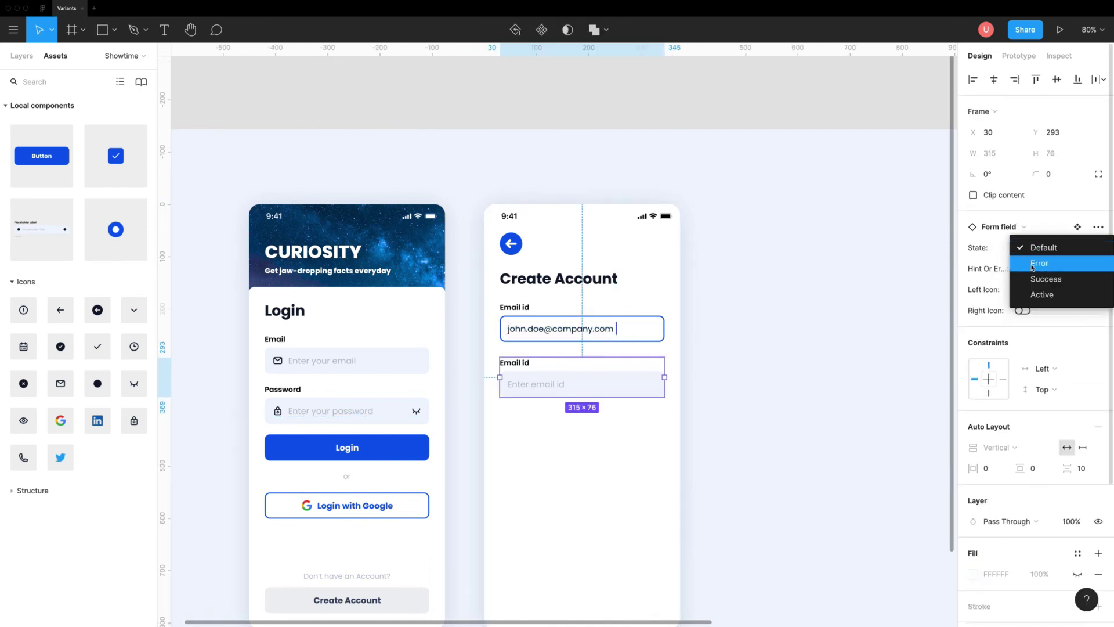
{"action": "left_click", "coordinate": [1032, 267]}
{"action": "double_click", "coordinate": [514, 363]}
{"action": "type", "text": "Password"}
{"action": "double_click", "coordinate": [525, 383]}
{"action": "double_click", "coordinate": [518, 405]}
{"action": "type", "text": "Password"}
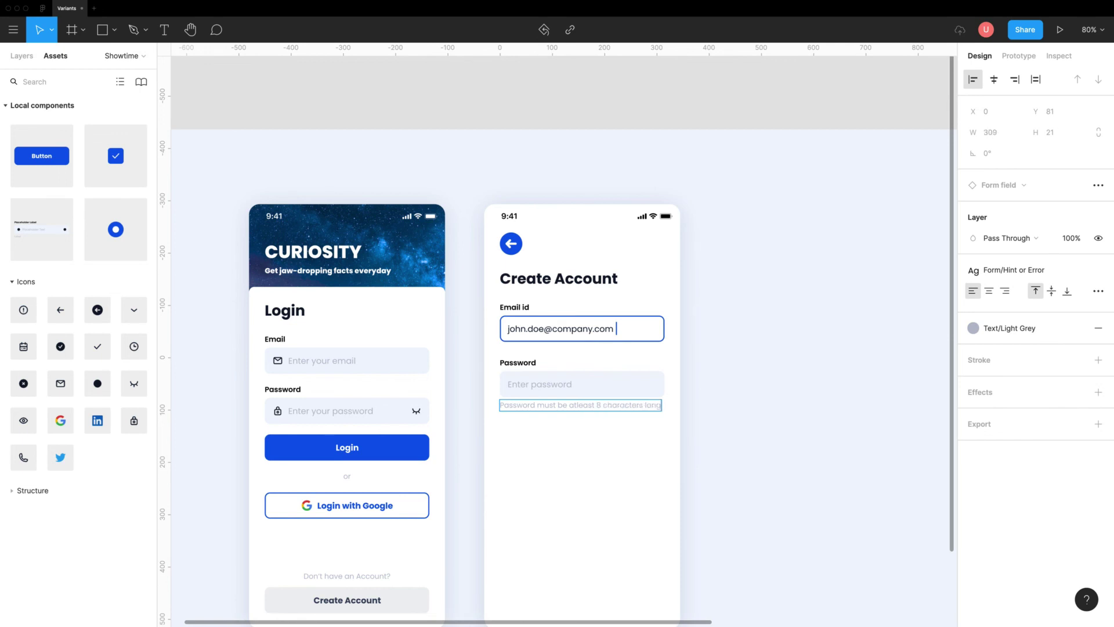
{"action": "key", "text": "Escape"}
{"action": "key", "text": "Escape"}
{"action": "left_click_drag", "start_coordinate": [41, 156], "coordinate": [548, 440]}
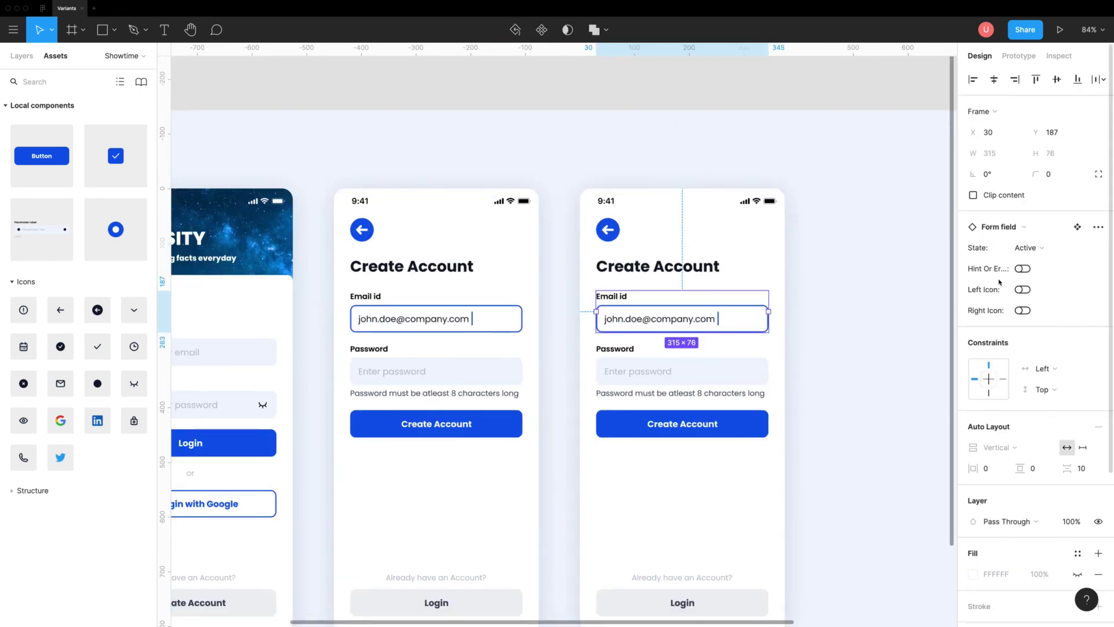
{"action": "type", "text": "Already"}
Step: Set the password field to Active on one screen and Success on another
{"action": "left_click", "coordinate": [1036, 247]}
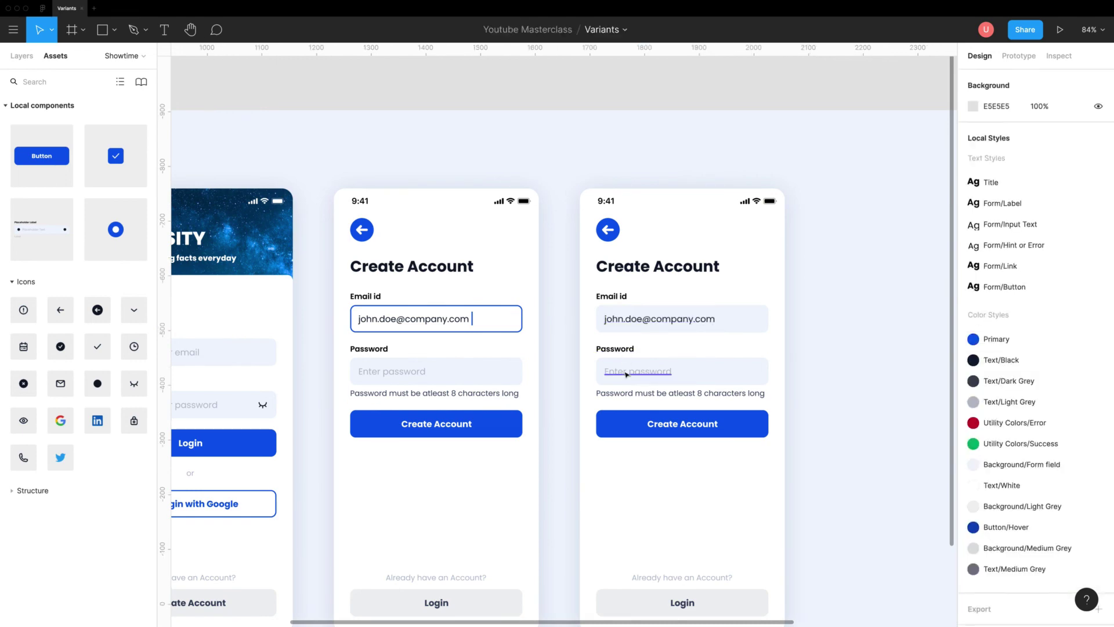
{"action": "double_click", "coordinate": [626, 372]}
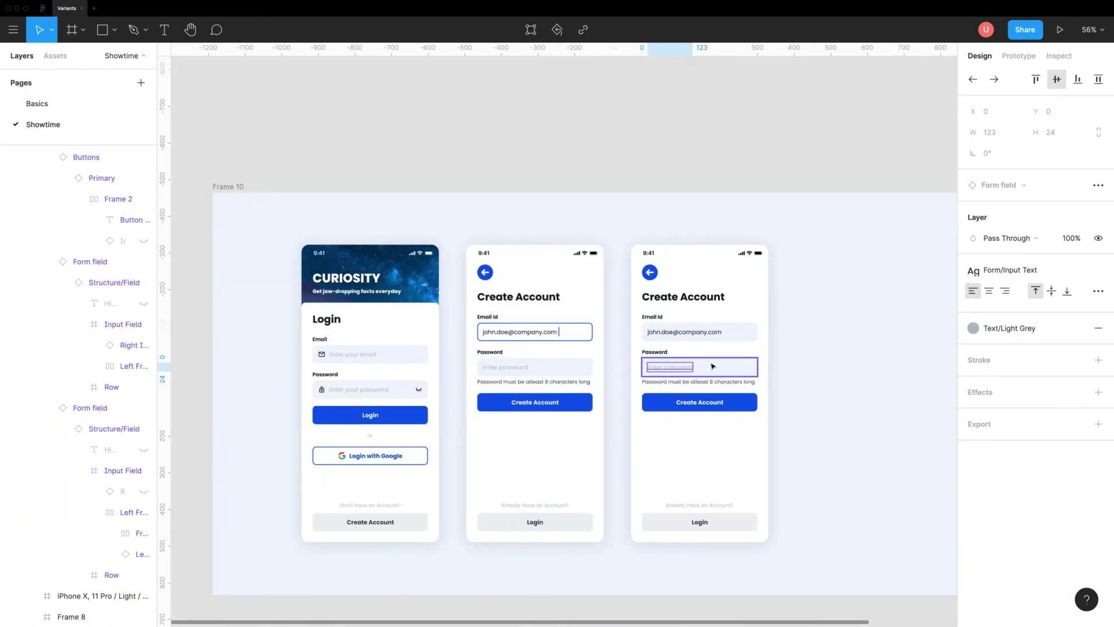
{"action": "left_click", "coordinate": [712, 365]}
{"action": "left_click", "coordinate": [1036, 248]}
{"action": "left_click", "coordinate": [1038, 295]}
{"action": "scroll", "coordinate": [643, 332], "scroll_direction": "up", "scroll_amount": 5}
{"action": "key", "text": "ctrl+v"}
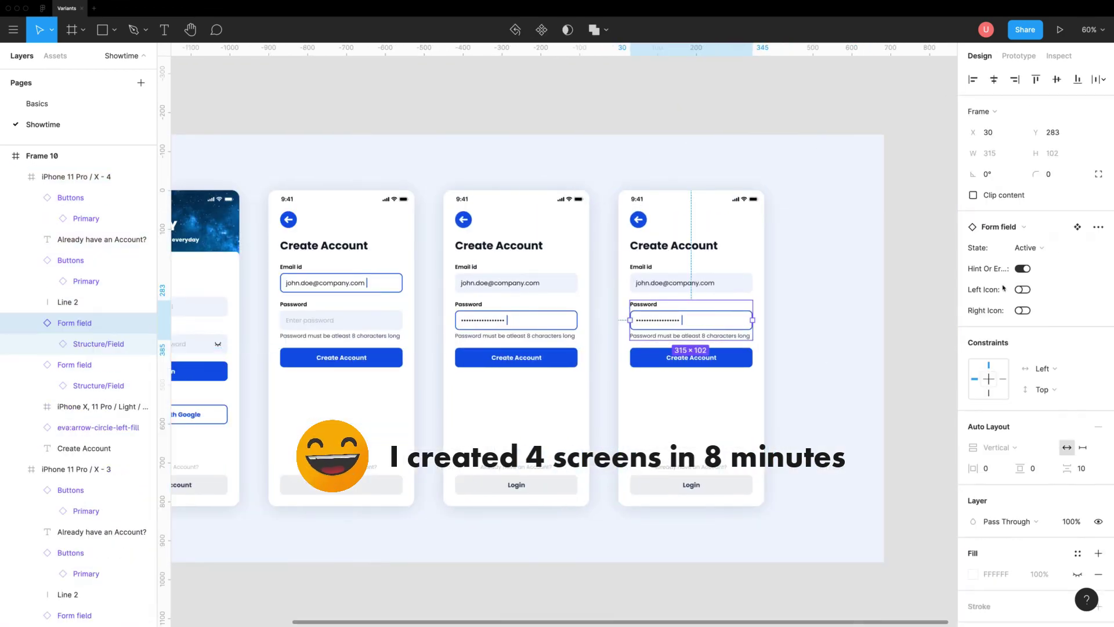
{"action": "scroll", "coordinate": [688, 322], "scroll_direction": "up", "scroll_amount": 3}
{"action": "left_click", "coordinate": [764, 311]}
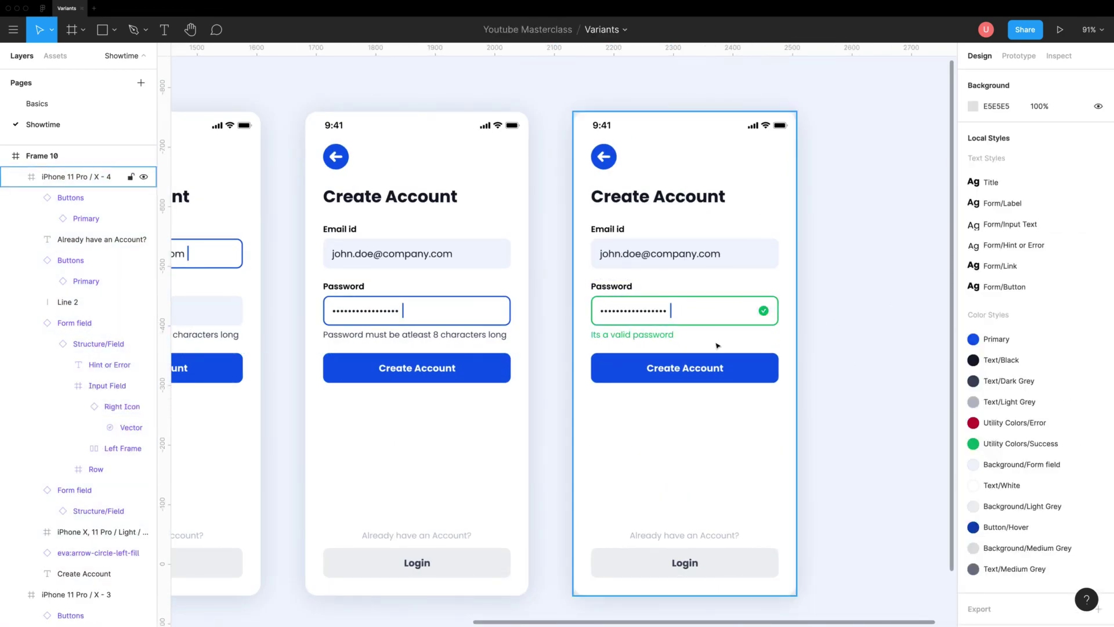
{"action": "scroll", "coordinate": [717, 345], "scroll_direction": "down", "scroll_amount": 5}
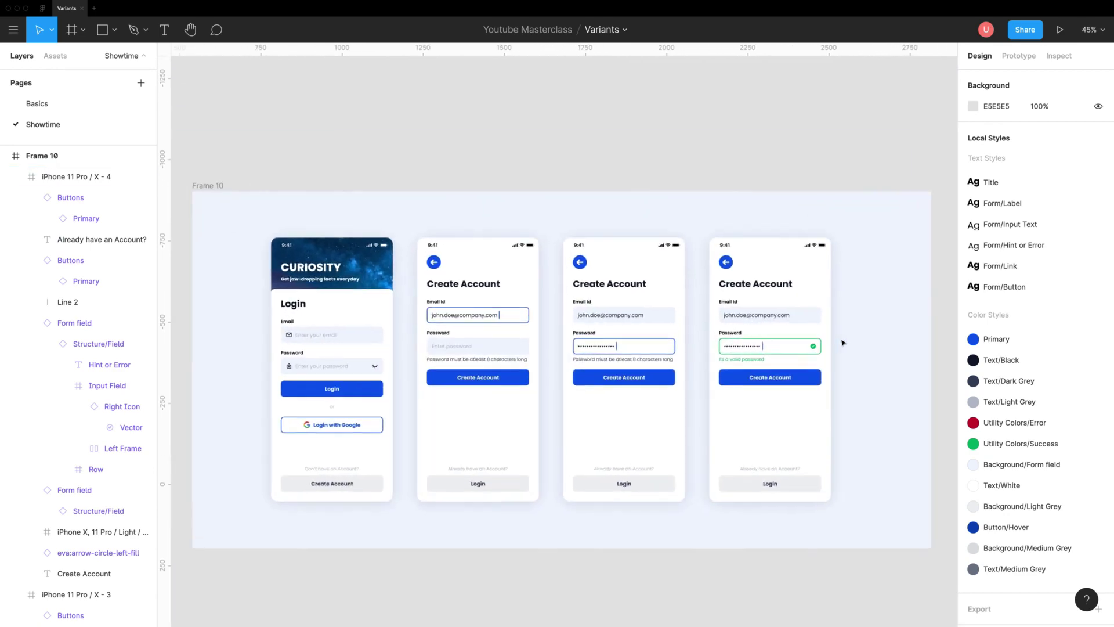